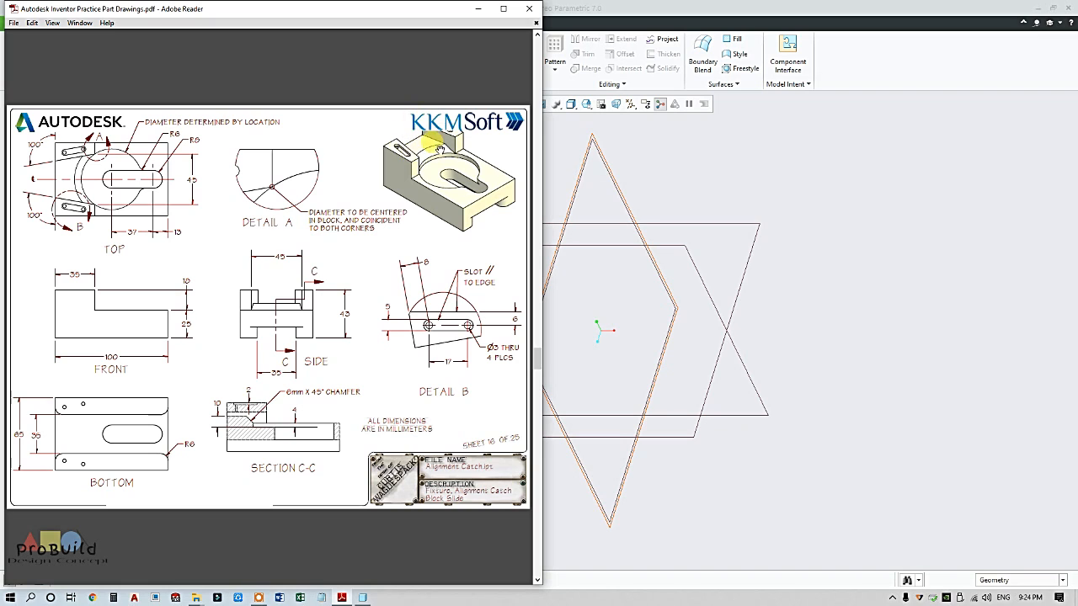
Start an Extrude sketch on the RIGHT datum plane and orient the view parallel to the screen.
{"action": "scroll", "coordinate": [345, 316], "scroll_direction": "up", "scroll_amount": 3}
{"action": "scroll", "coordinate": [335, 330], "scroll_direction": "down", "scroll_amount": 3}
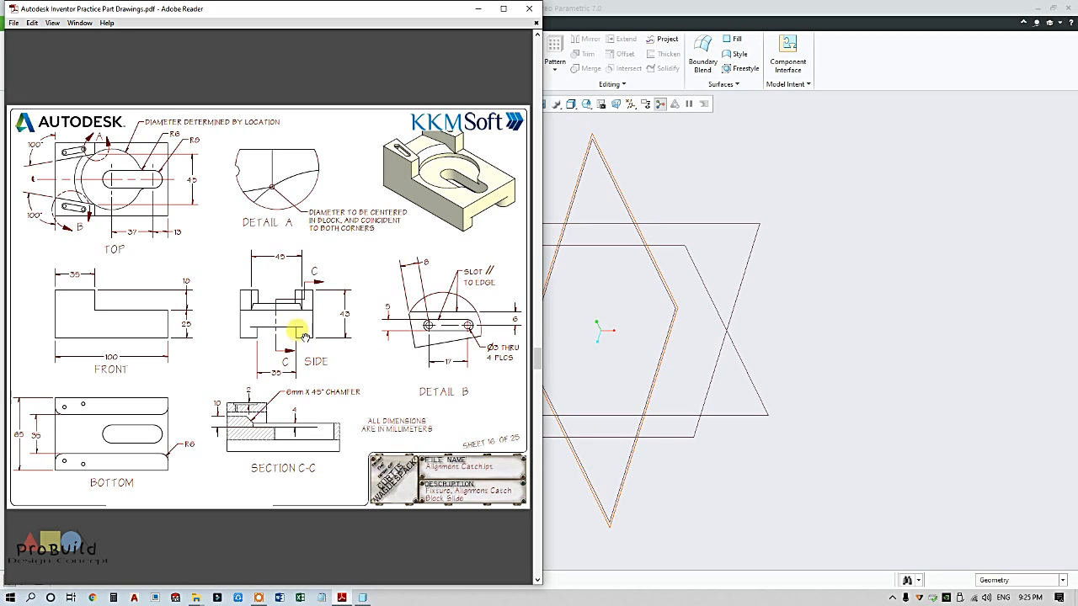
{"action": "left_click", "coordinate": [566, 374]}
{"action": "left_click", "coordinate": [38, 169]}
{"action": "left_click", "coordinate": [376, 63]}
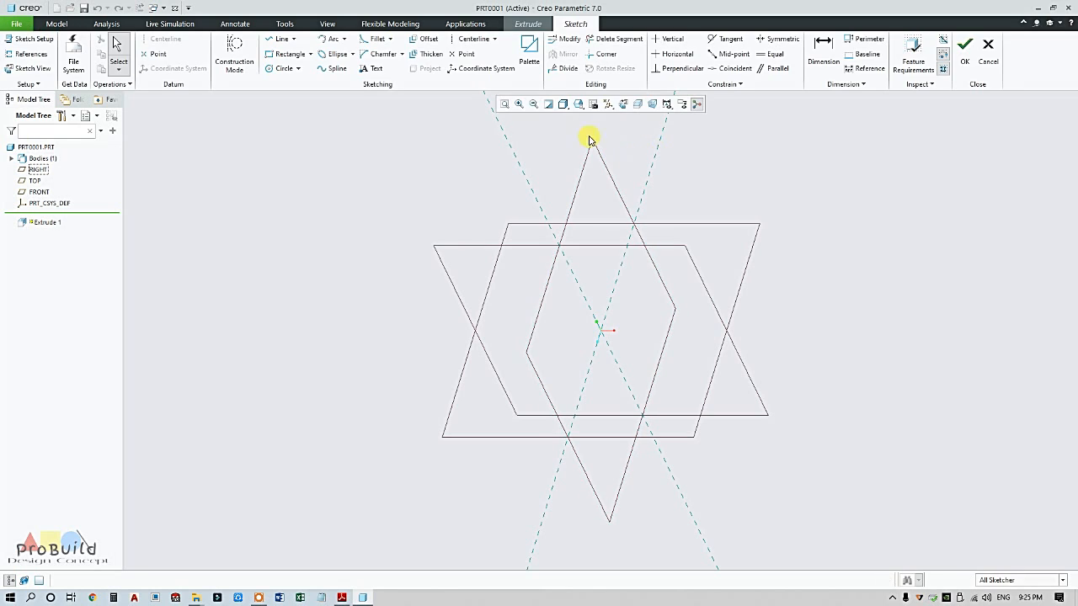
{"action": "left_click", "coordinate": [611, 105]}
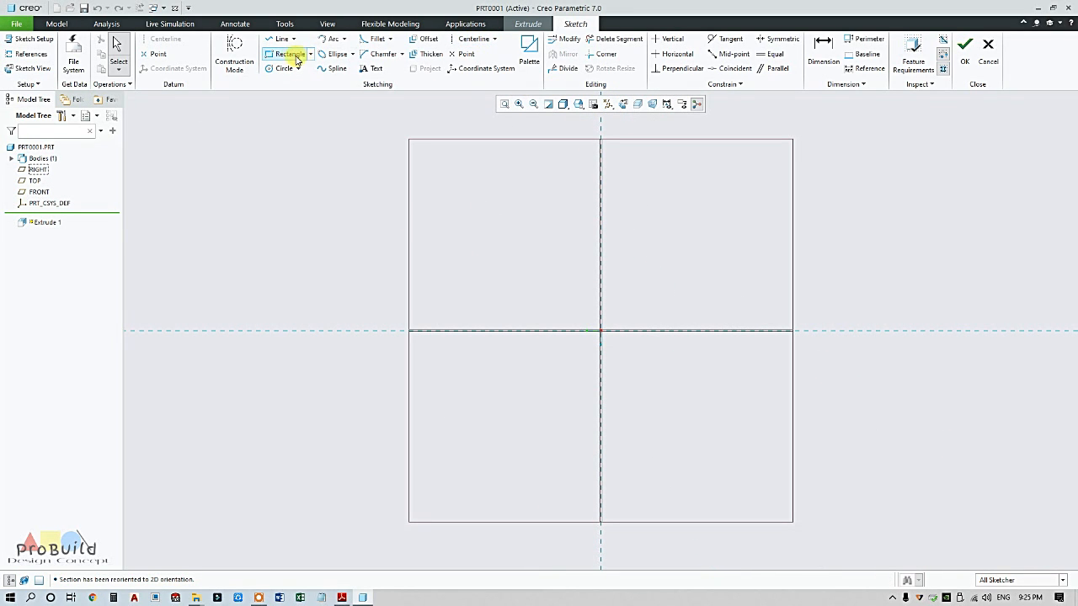
Sketch a center rectangle about 181 wide and 88 high, centred on the sketch origin.
{"action": "left_click", "coordinate": [311, 54]}
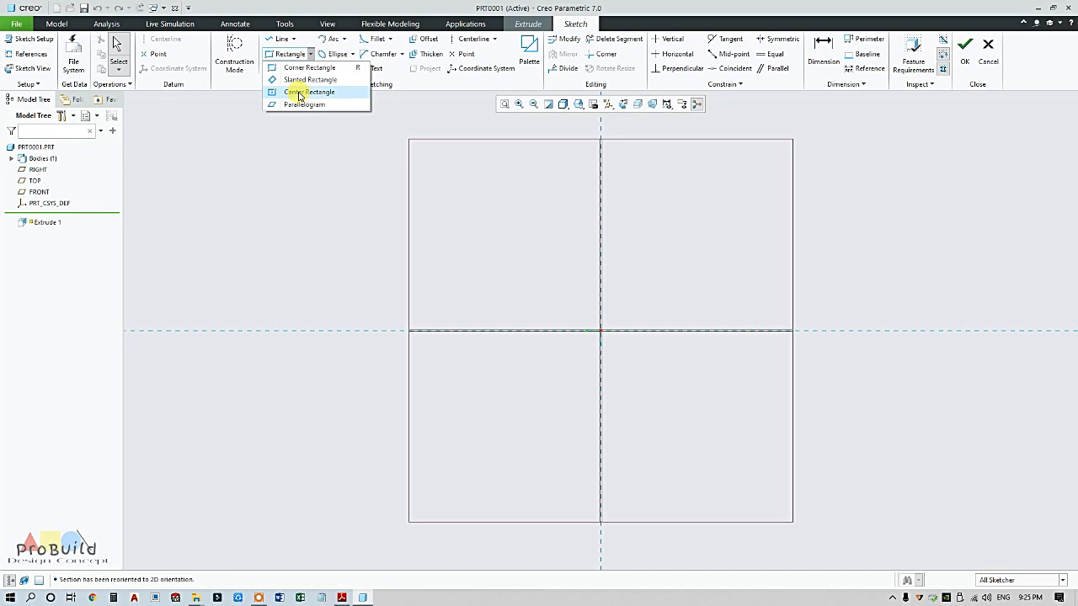
{"action": "left_click", "coordinate": [303, 91]}
{"action": "left_click", "coordinate": [603, 331]}
{"action": "left_click", "coordinate": [679, 295]}
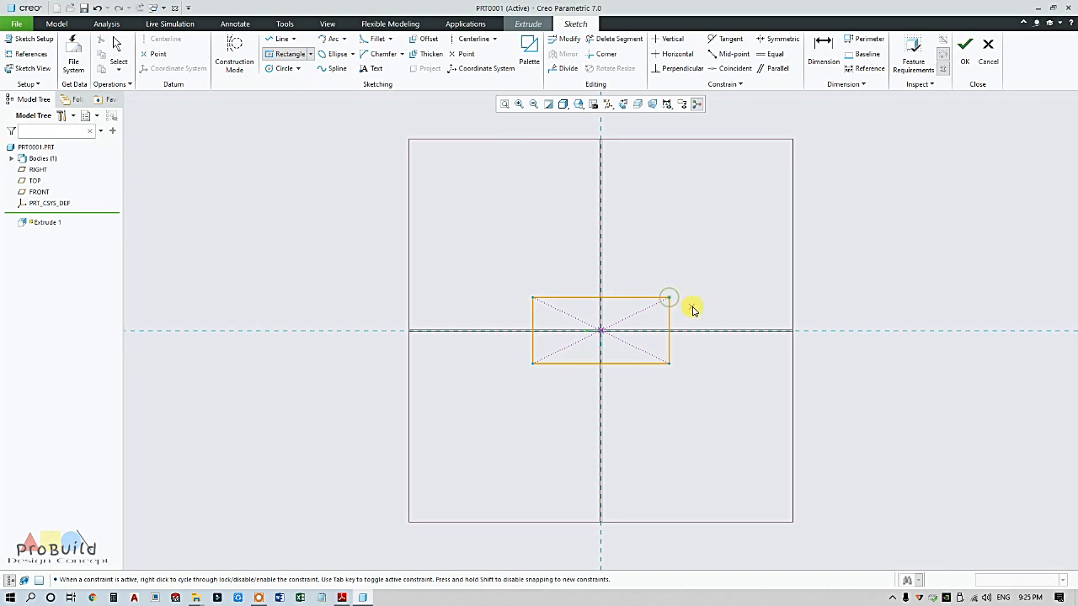
{"action": "middle_click", "coordinate": [689, 308]}
Set the center rectangle's width to 65 and its height to 25.
{"action": "double_click", "coordinate": [481, 220]}
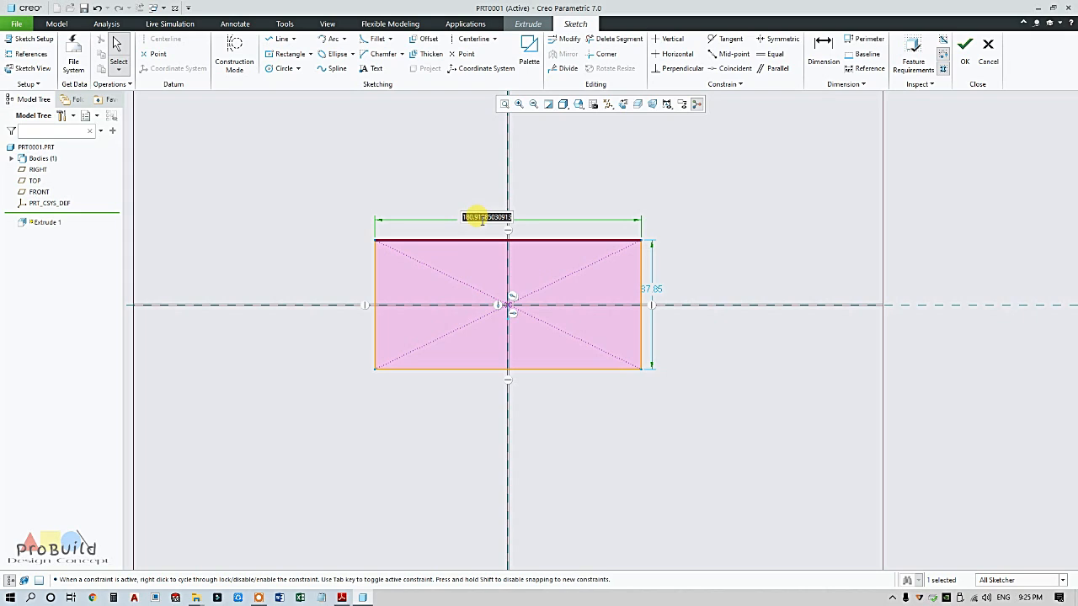
{"action": "key", "text": "Return"}
{"action": "left_click", "coordinate": [571, 292]}
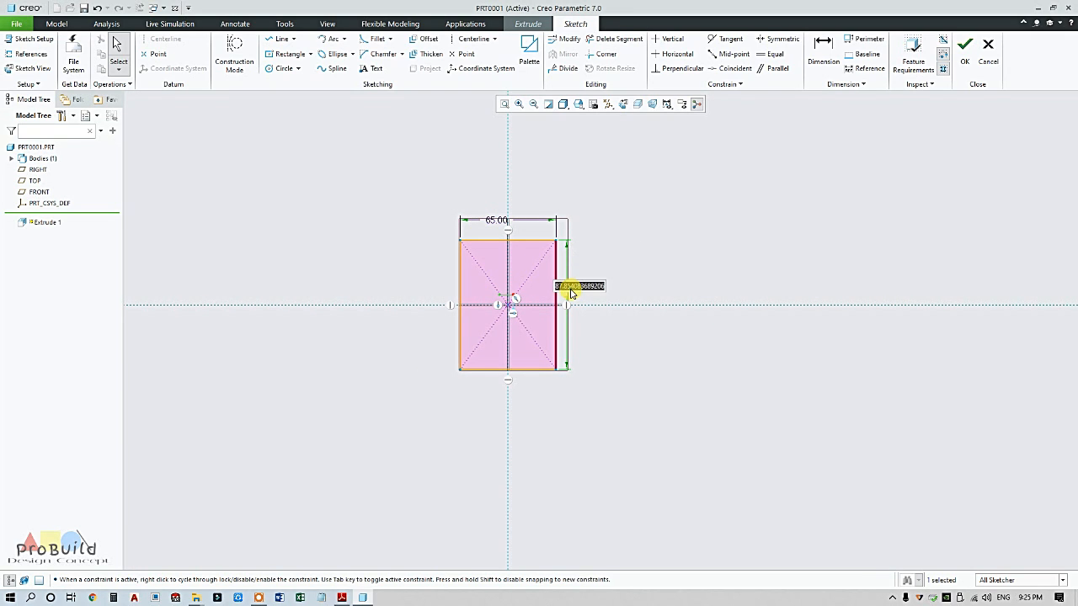
{"action": "type", "text": "25"}
{"action": "key", "text": "Return"}
Sketch a smaller rectangle about 21 wide and 5 high inside the block profile, resting on its lower edge.
{"action": "scroll", "coordinate": [501, 312], "scroll_direction": "down", "scroll_amount": 6}
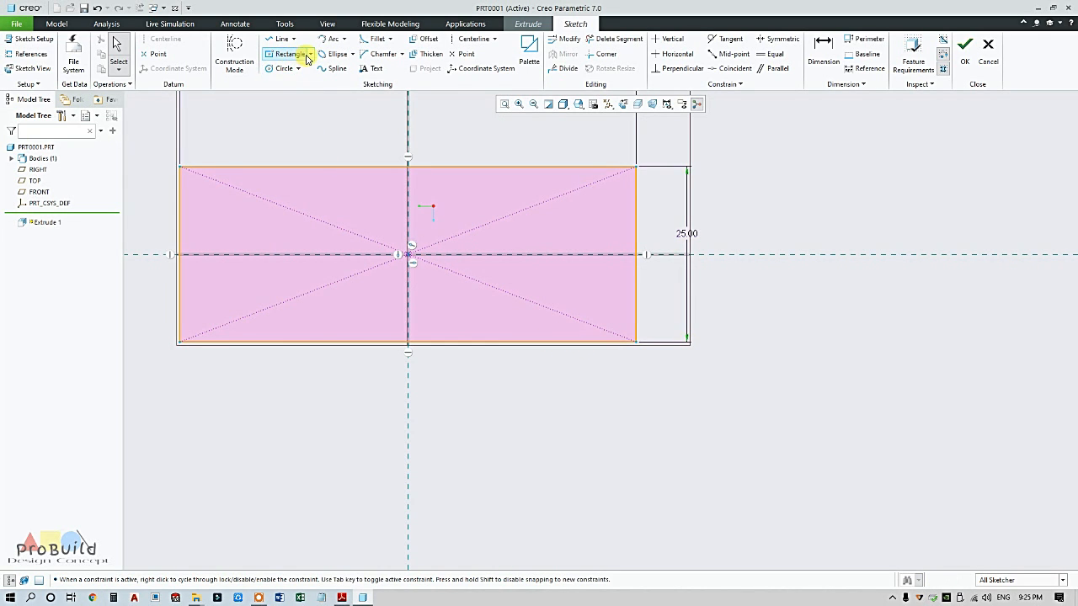
{"action": "left_click", "coordinate": [310, 54]}
{"action": "left_click", "coordinate": [303, 80]}
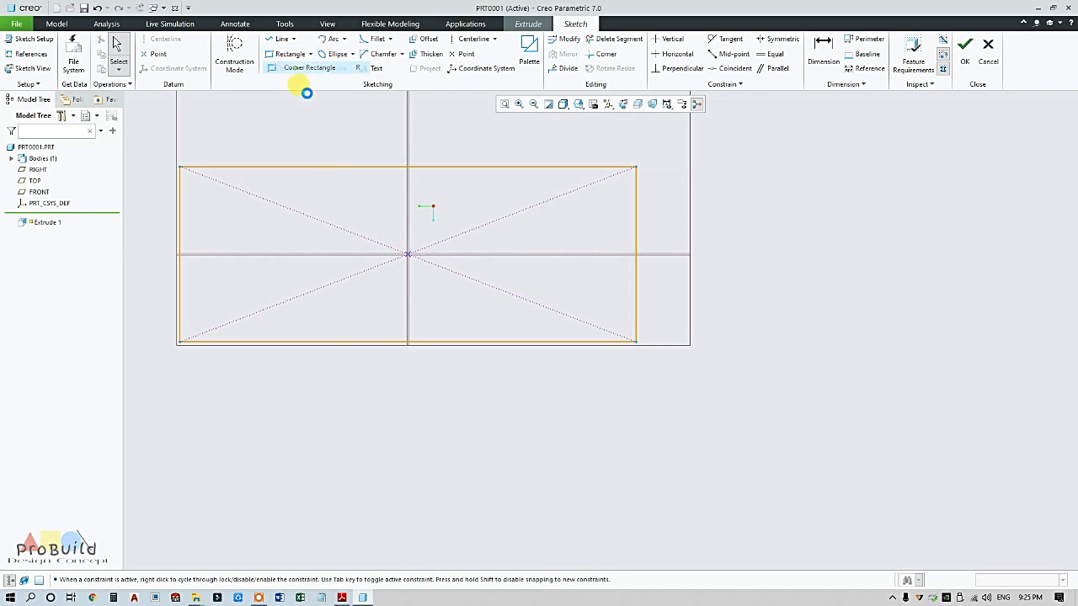
{"action": "left_click", "coordinate": [477, 309]}
{"action": "left_click", "coordinate": [477, 341]}
{"action": "middle_click", "coordinate": [511, 369]}
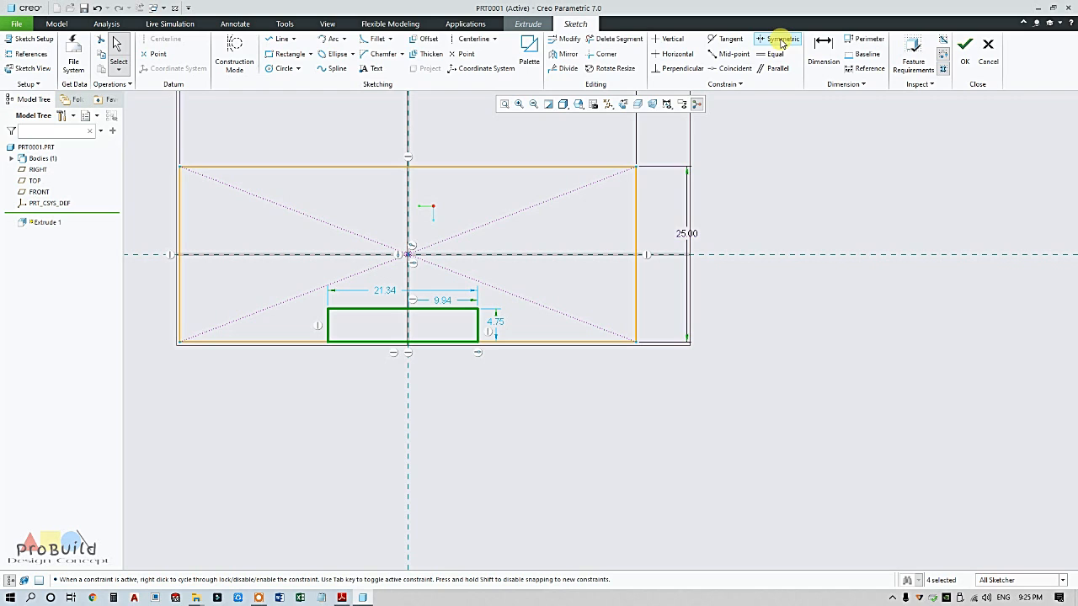
Add a vertical centerline through the sketch origin.
{"action": "left_click", "coordinate": [475, 39]}
{"action": "left_click", "coordinate": [407, 149]}
{"action": "left_click", "coordinate": [408, 221]}
{"action": "middle_click", "coordinate": [469, 228]}
Make the small rectangle's two upper corners symmetric about the vertical centerline.
{"action": "left_click", "coordinate": [783, 38]}
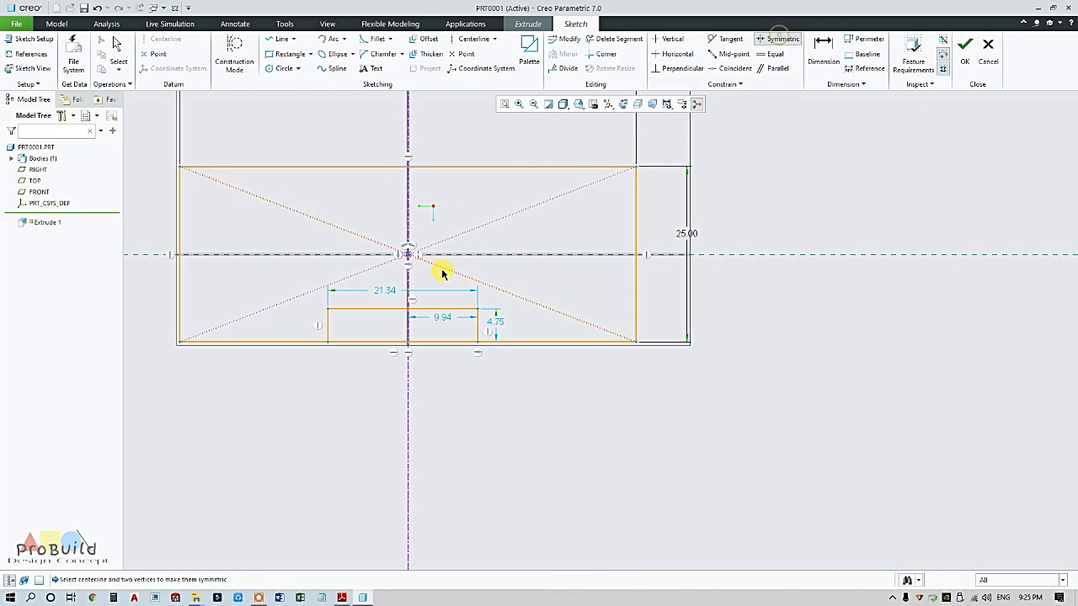
{"action": "left_click", "coordinate": [477, 309]}
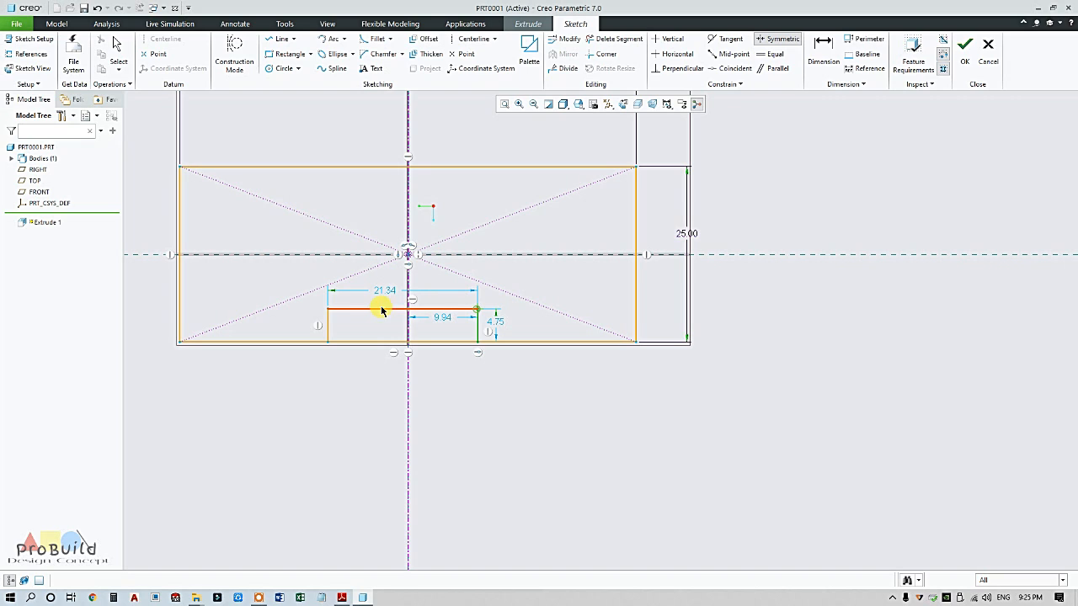
{"action": "left_click", "coordinate": [328, 309]}
{"action": "left_click", "coordinate": [406, 377]}
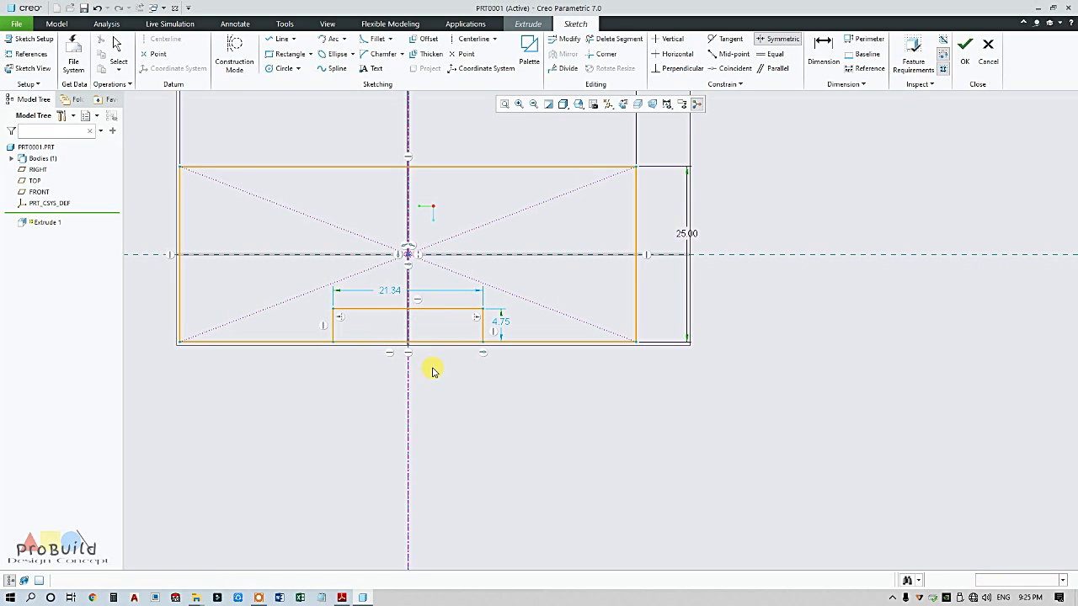
{"action": "middle_click", "coordinate": [397, 300]}
Move the small rectangle's width dimension below the profile, and set its width to 35 and its height to 10.
{"action": "left_click_drag", "start_coordinate": [390, 298], "coordinate": [396, 381]}
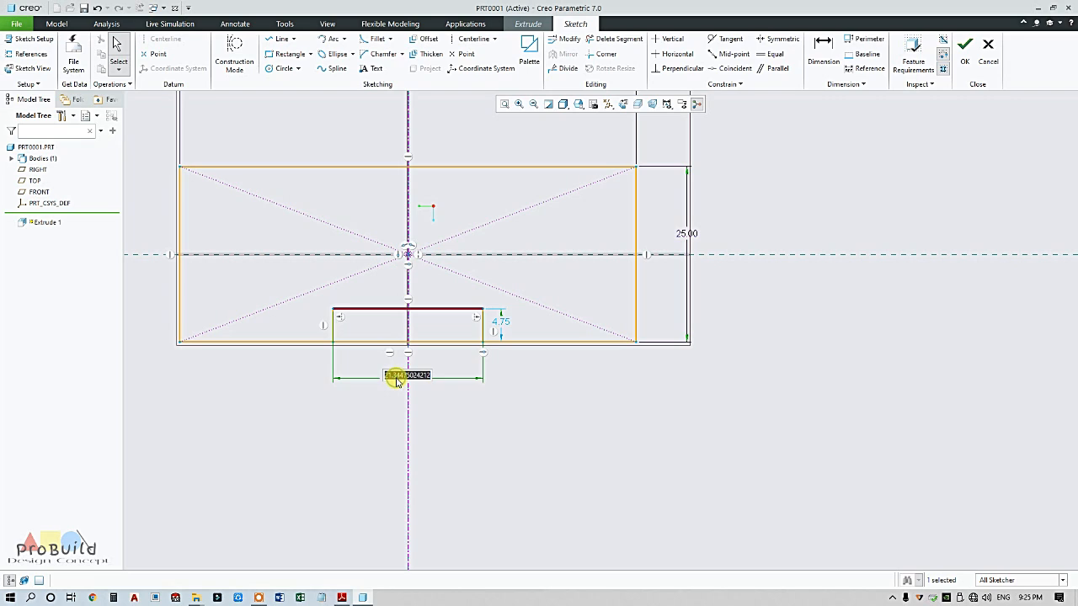
{"action": "type", "text": "5"}
{"action": "key", "text": "Return"}
{"action": "double_click", "coordinate": [546, 323]}
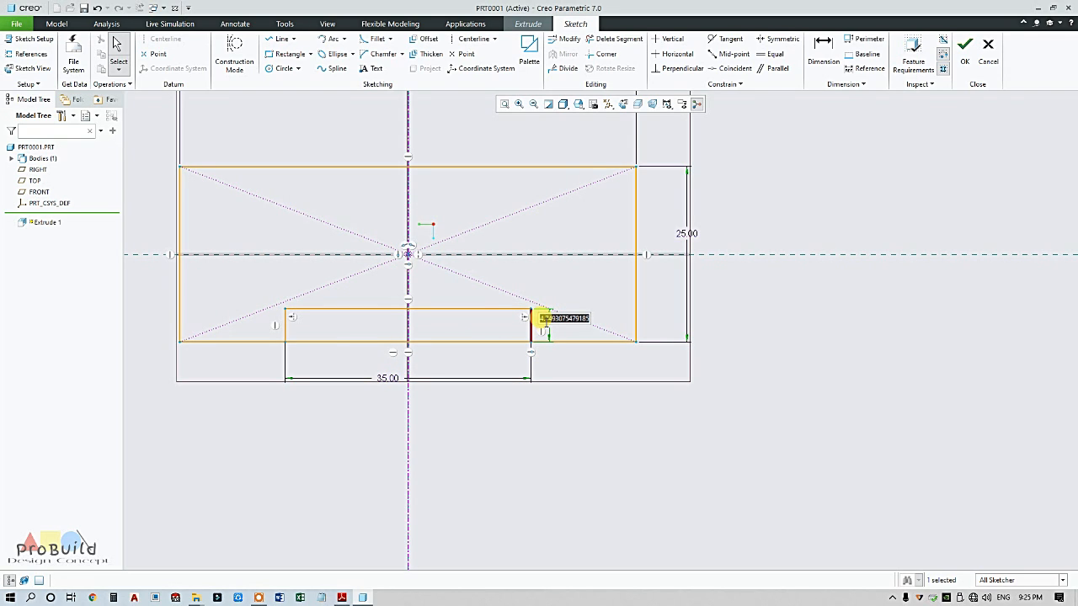
{"action": "type", "text": "10"}
{"action": "key", "text": "Return"}
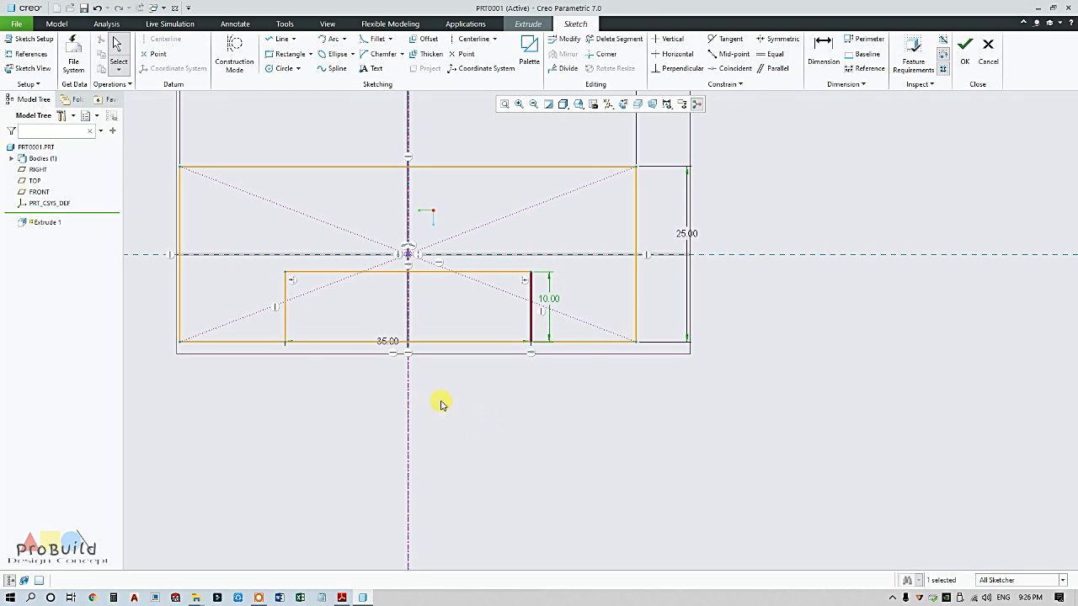
Trim away the overlapping lower edges between the small rectangle's sides with Delete Segment to open the slot in the block profile.
{"action": "scroll", "coordinate": [439, 403], "scroll_direction": "up", "scroll_amount": 1}
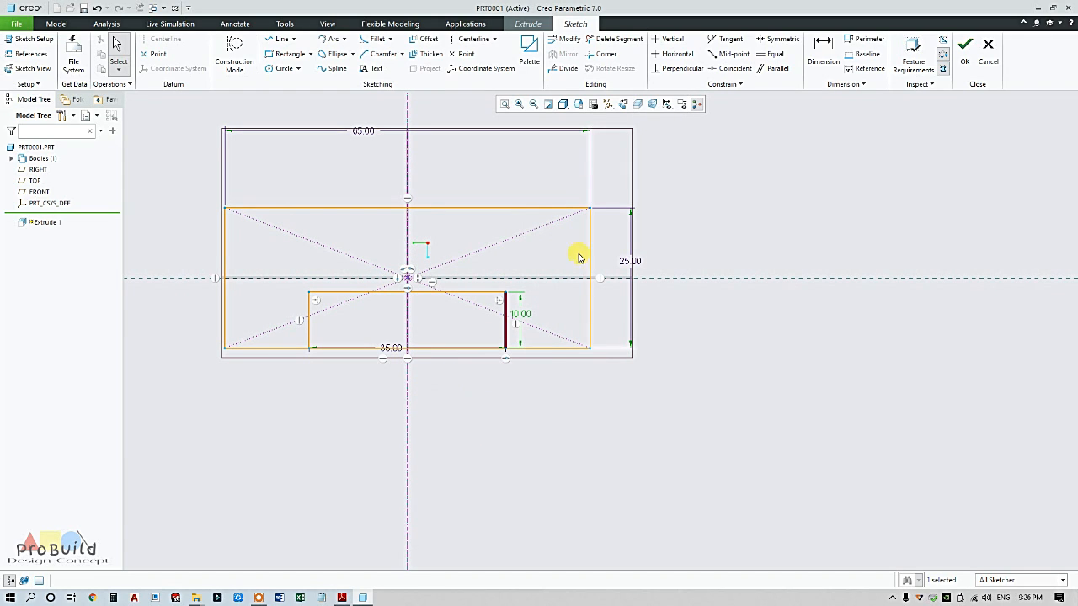
{"action": "left_click", "coordinate": [594, 39]}
{"action": "left_click", "coordinate": [354, 330]}
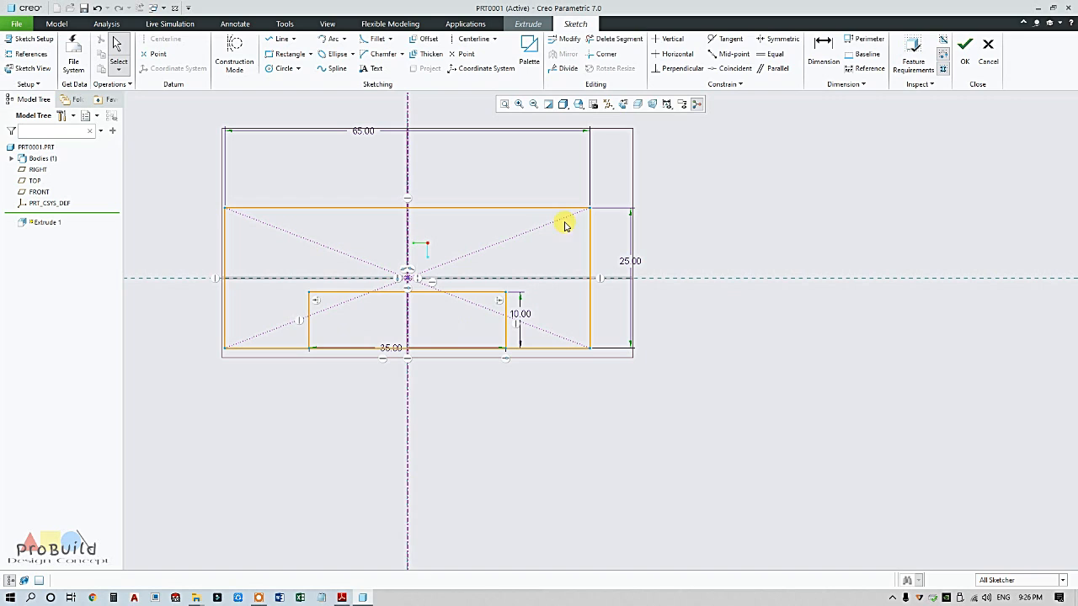
{"action": "left_click", "coordinate": [616, 41]}
{"action": "mouse_move", "coordinate": [460, 335]}
{"action": "left_mouse_down"}
{"action": "mouse_move", "coordinate": [385, 352]}
{"action": "mouse_move", "coordinate": [379, 329]}
{"action": "left_mouse_up"}
{"action": "left_click_drag", "start_coordinate": [378, 327], "coordinate": [422, 365]}
{"action": "middle_click", "coordinate": [426, 363]}
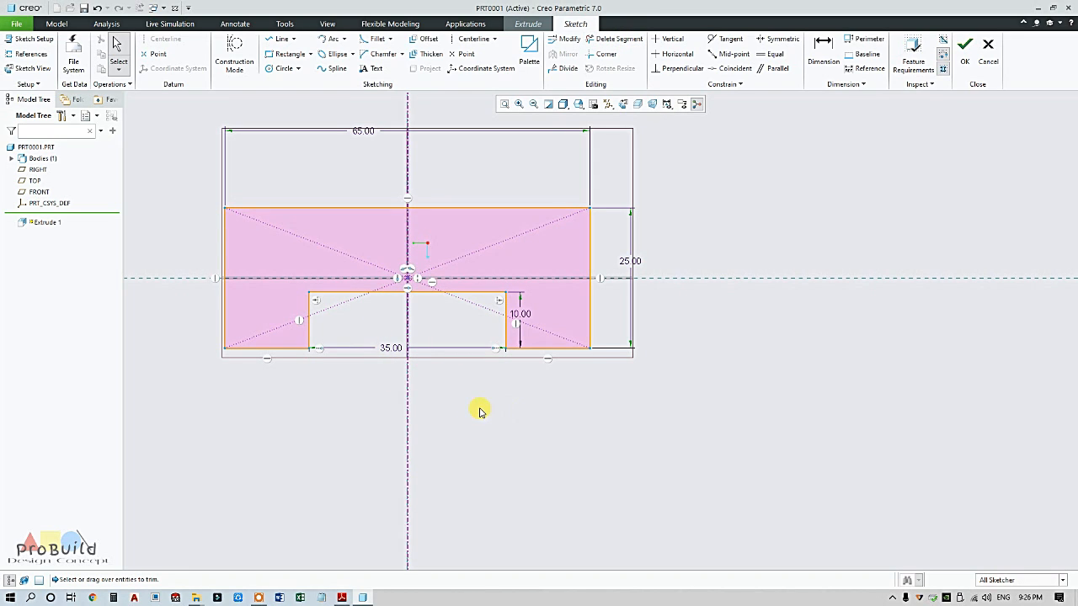
Arrange the 65, 25, 35 and 10 dimensions clear of the profile lines and finish the sketch.
{"action": "left_click_drag", "start_coordinate": [366, 131], "coordinate": [408, 183]}
{"action": "left_click_drag", "start_coordinate": [638, 270], "coordinate": [616, 265]}
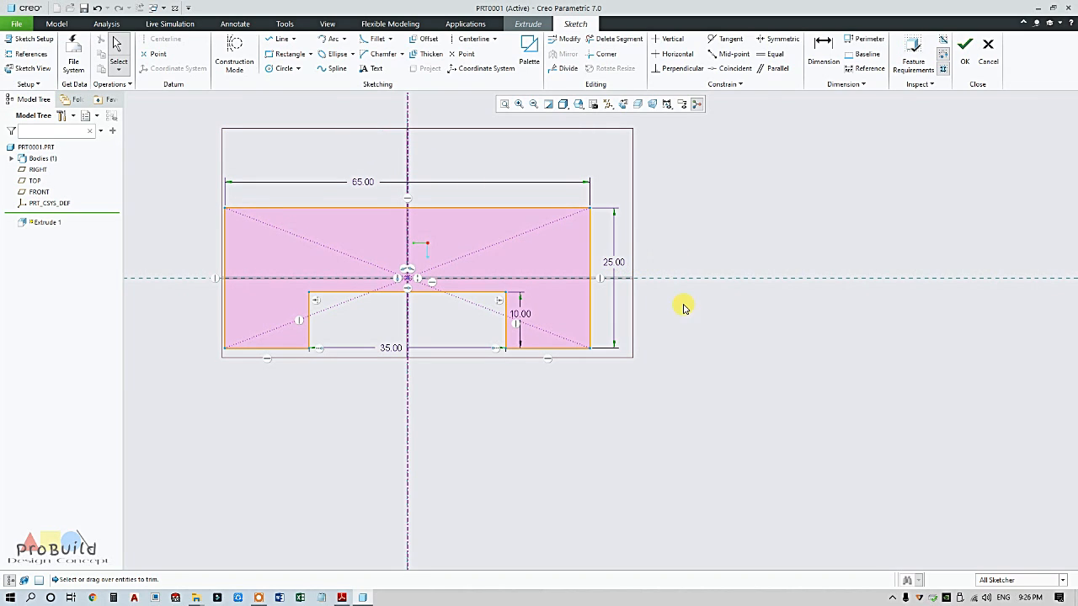
{"action": "left_click_drag", "start_coordinate": [403, 349], "coordinate": [384, 388]}
{"action": "left_click_drag", "start_coordinate": [523, 311], "coordinate": [532, 329]}
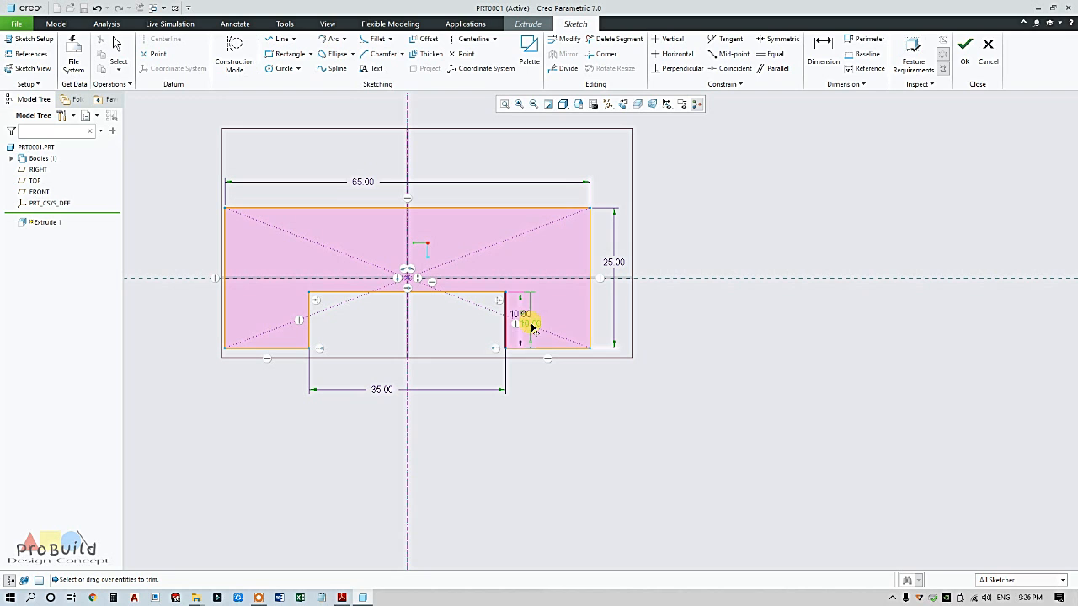
{"action": "left_click_drag", "start_coordinate": [531, 385], "coordinate": [549, 378]}
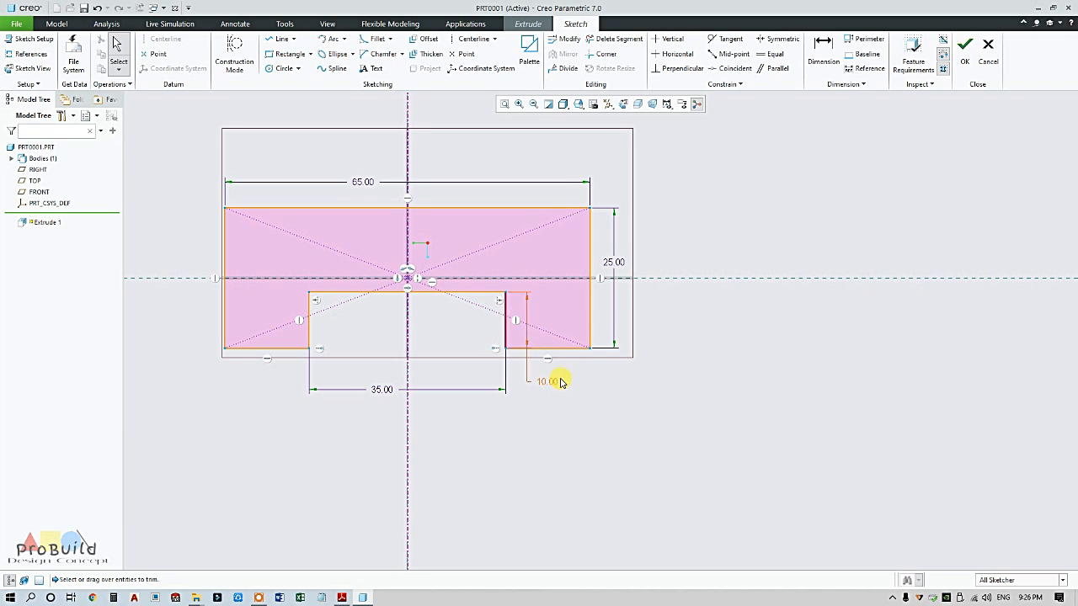
{"action": "left_click", "coordinate": [964, 49]}
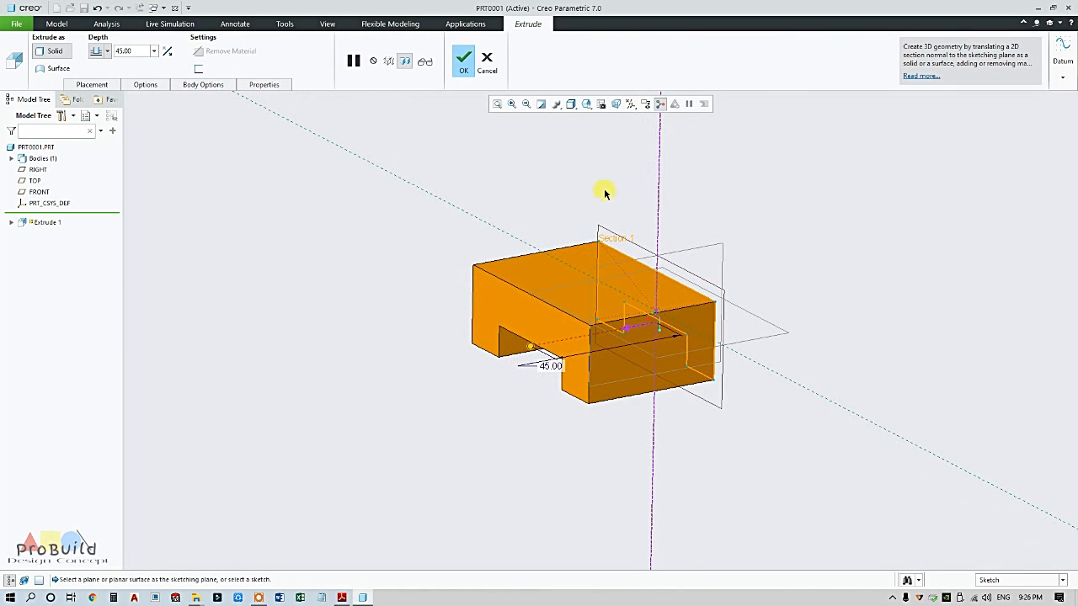
Extrude the slotted profile symmetrically about the sketch plane to a depth of 100, checking the length against the PDF drawing.
{"action": "left_click", "coordinate": [96, 85]}
{"action": "double_click", "coordinate": [131, 50]}
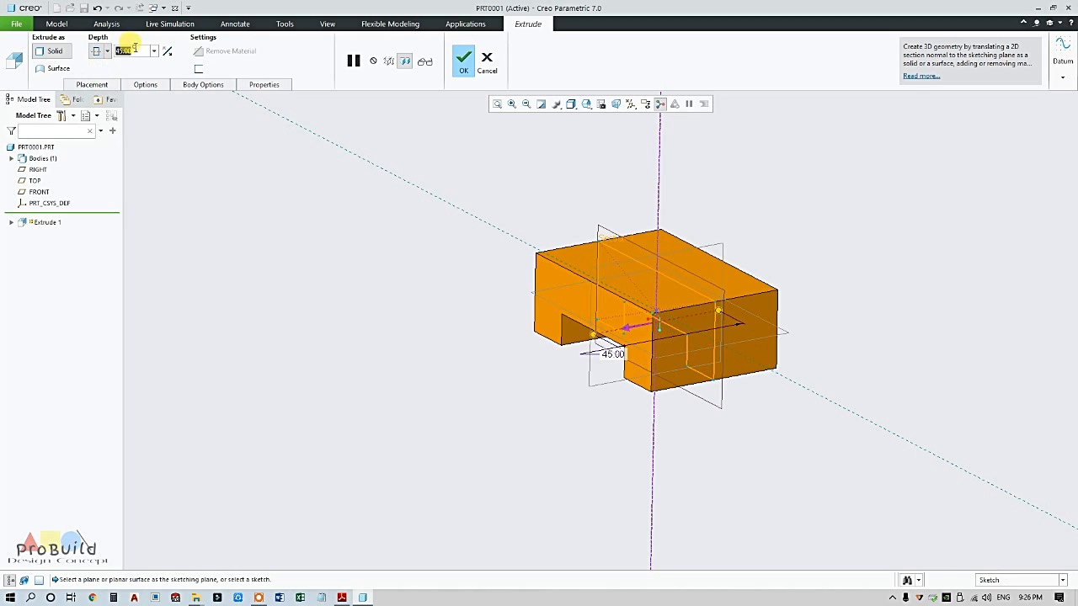
{"action": "type", "text": "100"}
{"action": "key", "text": "Return"}
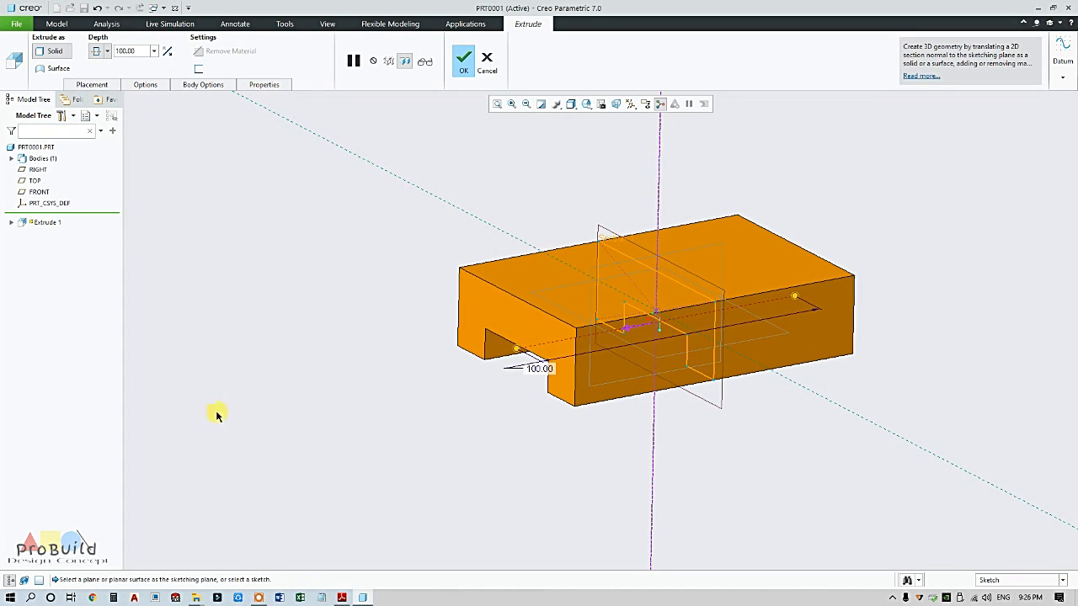
{"action": "left_click", "coordinate": [343, 598]}
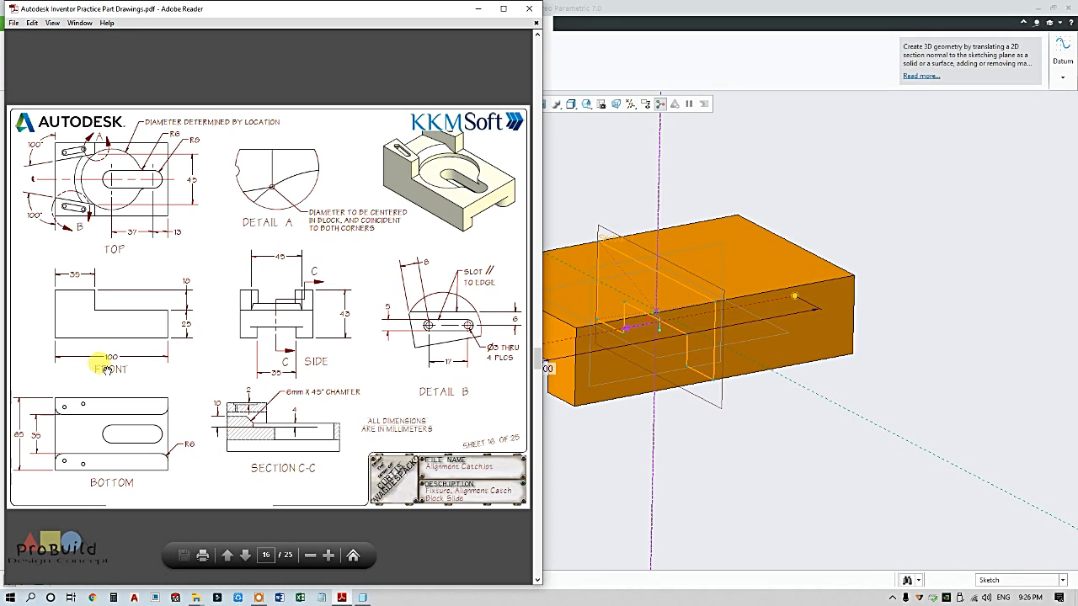
{"action": "left_click", "coordinate": [599, 403]}
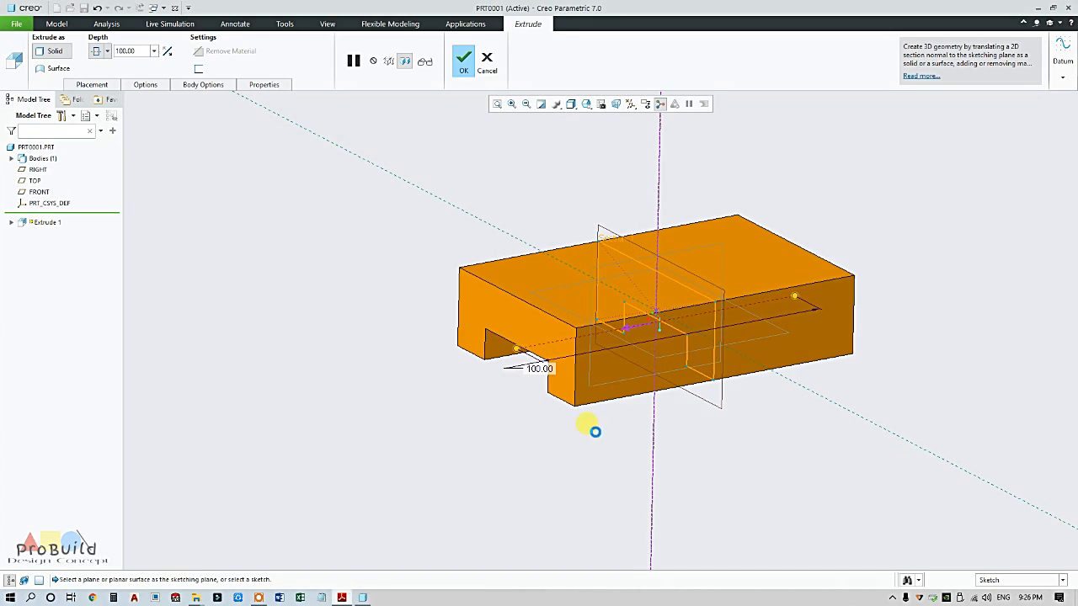
{"action": "left_click", "coordinate": [467, 57]}
Check the corner radius in the PDF drawing and start a Round of radius 6 on one vertical end edge of the bottom slot.
{"action": "scroll", "coordinate": [460, 211], "scroll_direction": "up", "scroll_amount": 3}
{"action": "scroll", "coordinate": [539, 195], "scroll_direction": "down", "scroll_amount": 3}
{"action": "left_click", "coordinate": [431, 197]}
{"action": "middle_click_drag", "start_coordinate": [431, 197], "coordinate": [386, 179]}
{"action": "left_click", "coordinate": [341, 597]}
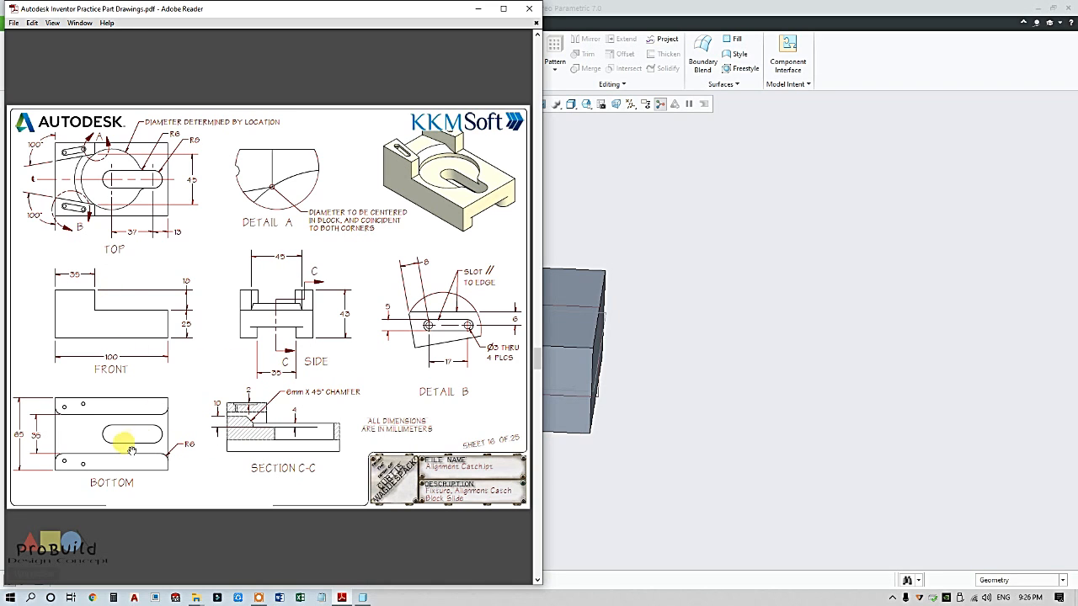
{"action": "middle_click_drag", "start_coordinate": [652, 417], "coordinate": [648, 380]}
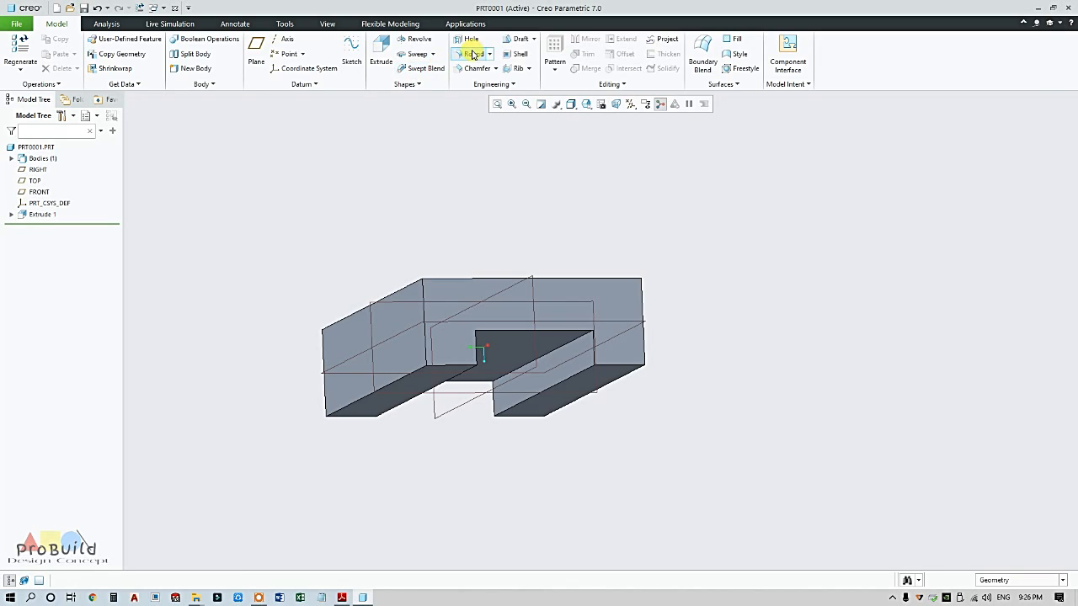
{"action": "left_click", "coordinate": [474, 54]}
{"action": "left_click", "coordinate": [592, 347]}
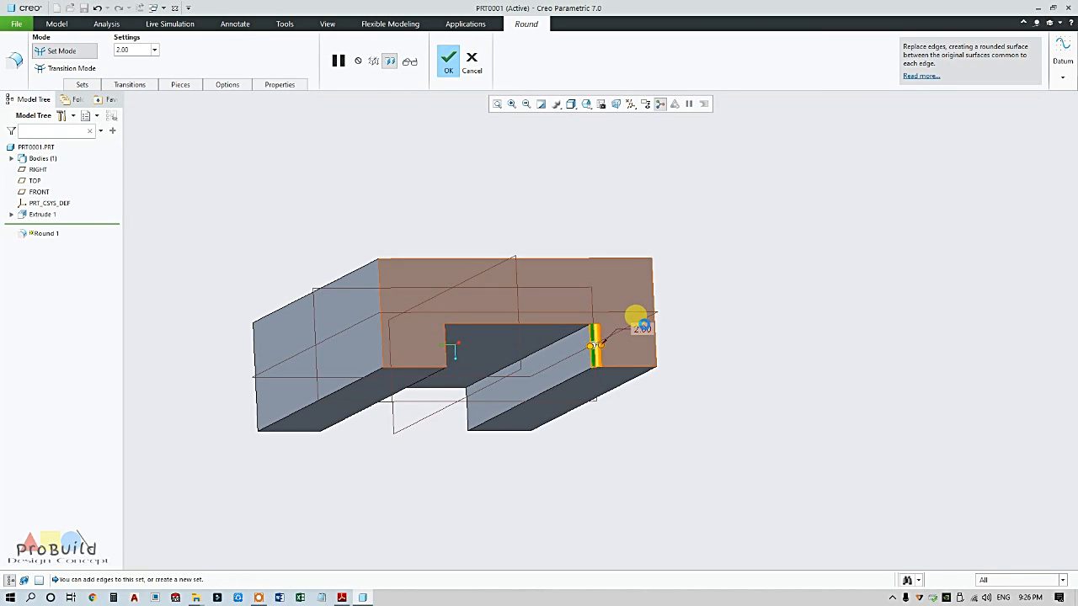
{"action": "left_click", "coordinate": [640, 318]}
{"action": "left_click", "coordinate": [593, 344]}
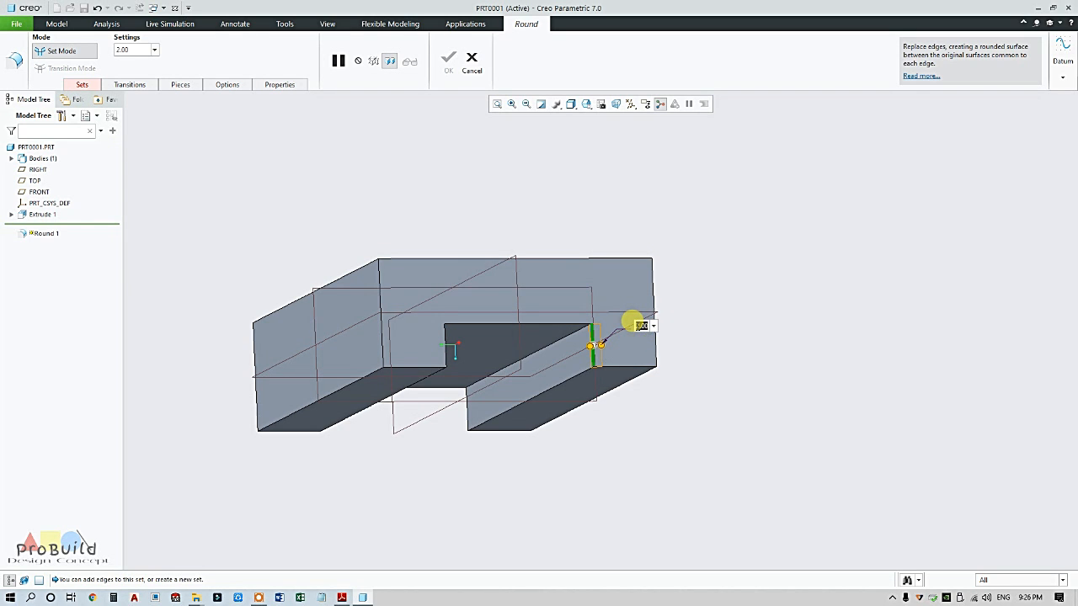
{"action": "key", "text": "Return"}
Add the three remaining vertical end edges of the bottom slot to the Round feature with radius 6.
{"action": "middle_click_drag", "start_coordinate": [548, 380], "coordinate": [341, 394]}
{"action": "middle_click_drag", "start_coordinate": [281, 380], "coordinate": [417, 282]}
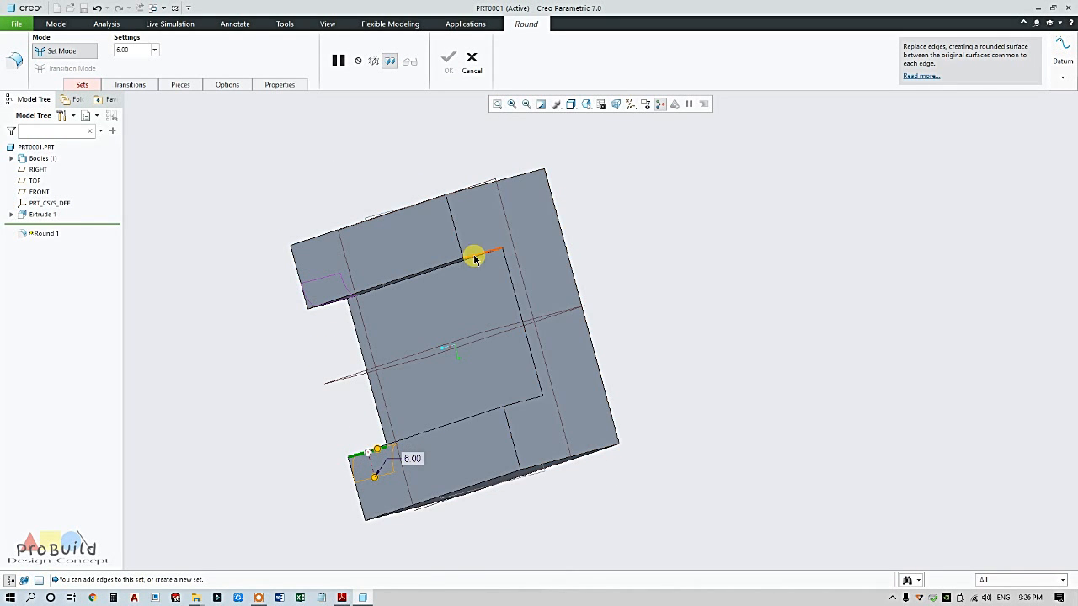
{"action": "middle_click_drag", "start_coordinate": [513, 301], "coordinate": [547, 463]}
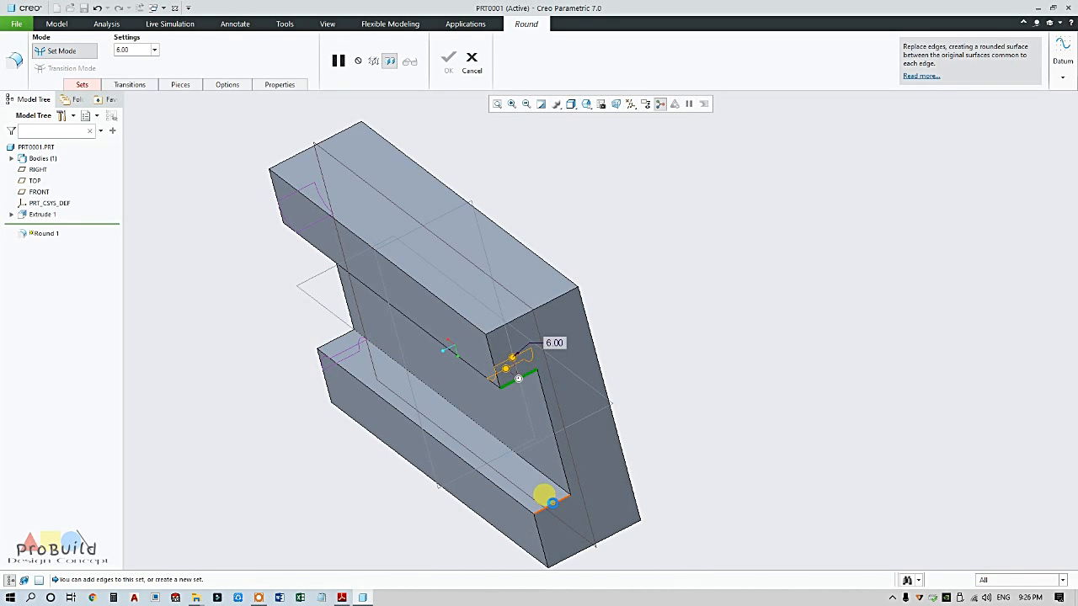
{"action": "left_click", "coordinate": [549, 500]}
Delete the incomplete Set 2 from the Round feature and finish the rounds on the bottom slot edges.
{"action": "left_click", "coordinate": [82, 85]}
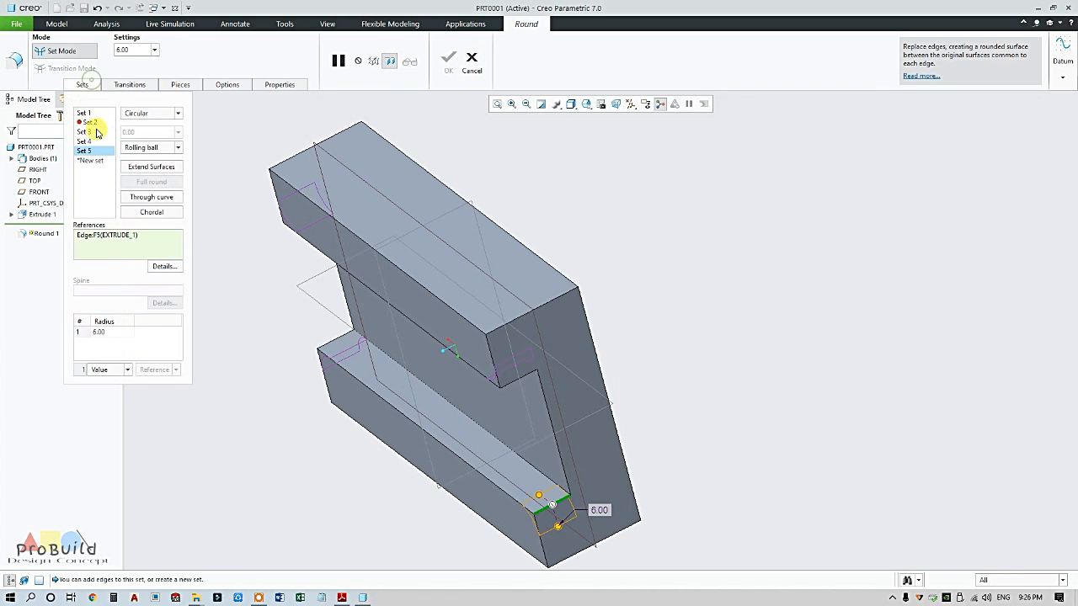
{"action": "right_click", "coordinate": [90, 126]}
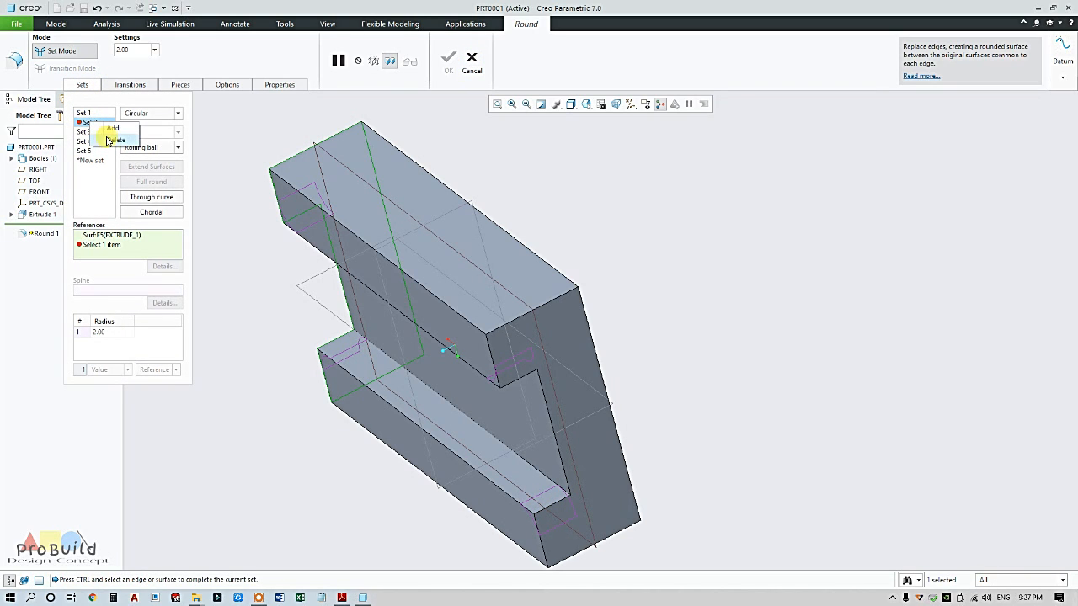
{"action": "left_click", "coordinate": [116, 140]}
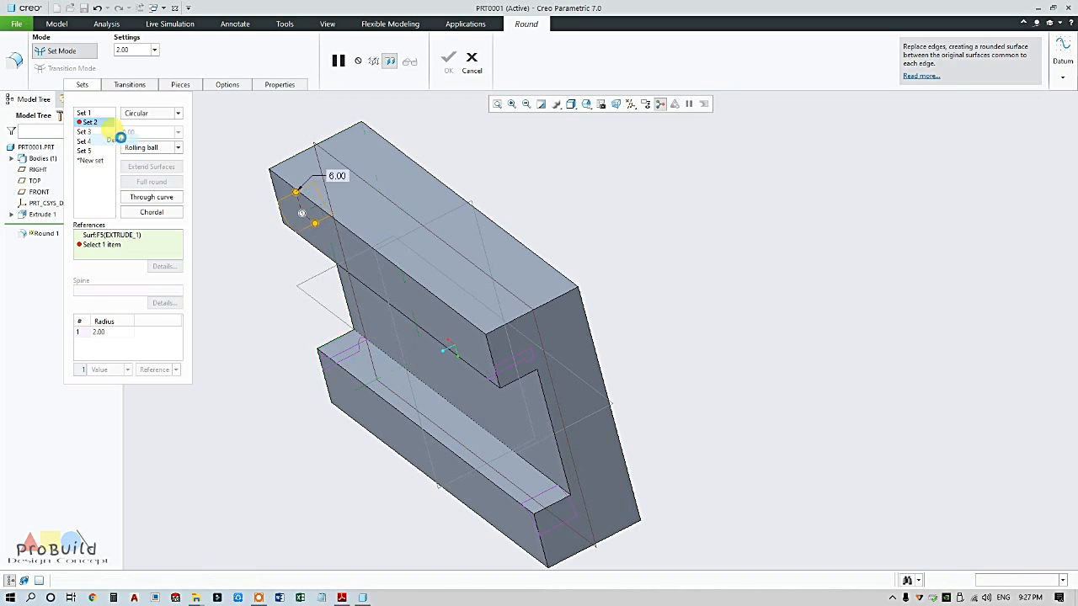
{"action": "left_click", "coordinate": [454, 60]}
{"action": "middle_click_drag", "start_coordinate": [594, 204], "coordinate": [752, 378]}
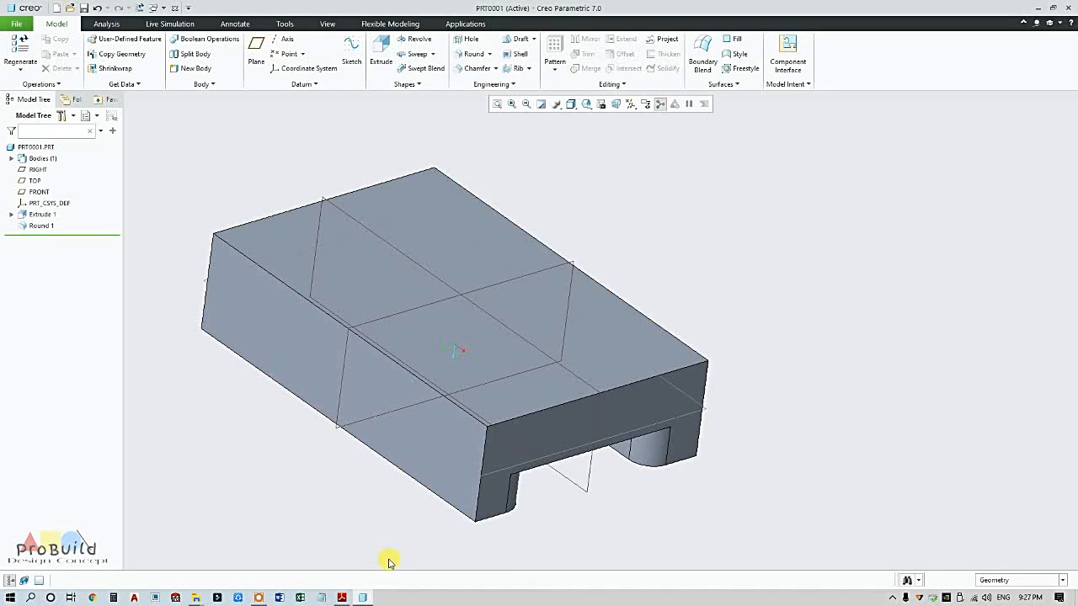
Consult the PDF drawing, start an Extrude sketch on the block's flat top face and orient the view to the sketch plane.
{"action": "mouse_move", "coordinate": [348, 600]}
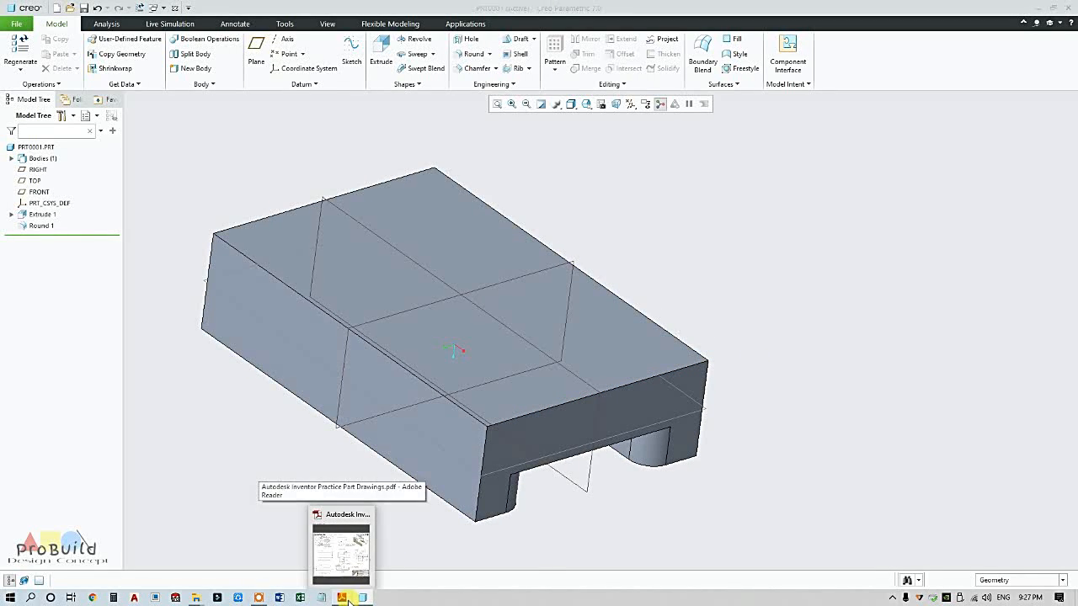
{"action": "left_click", "coordinate": [338, 551]}
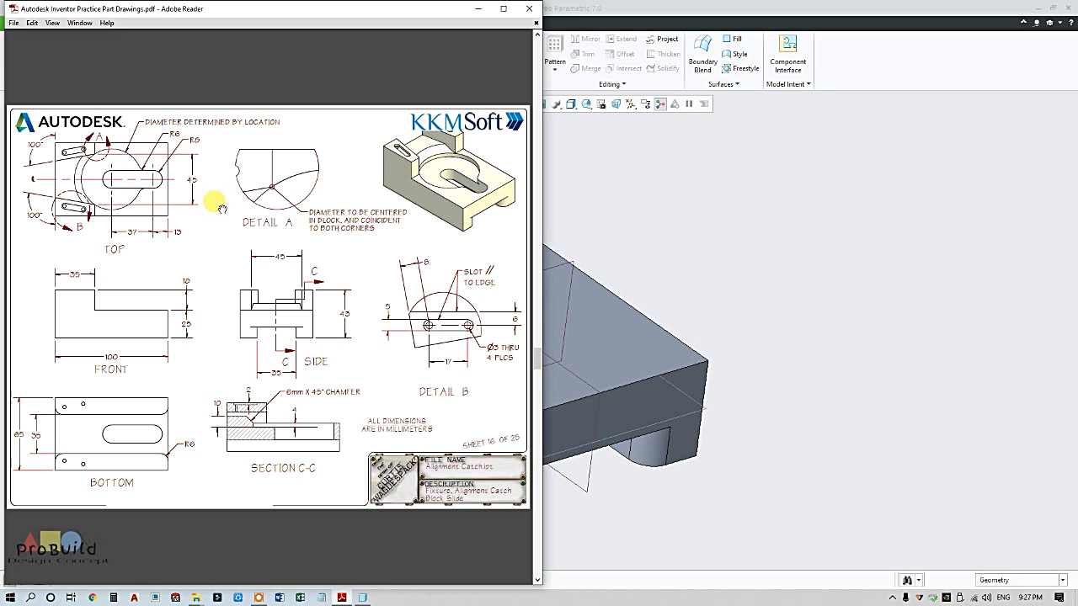
{"action": "left_click", "coordinate": [621, 310]}
{"action": "left_click", "coordinate": [597, 320]}
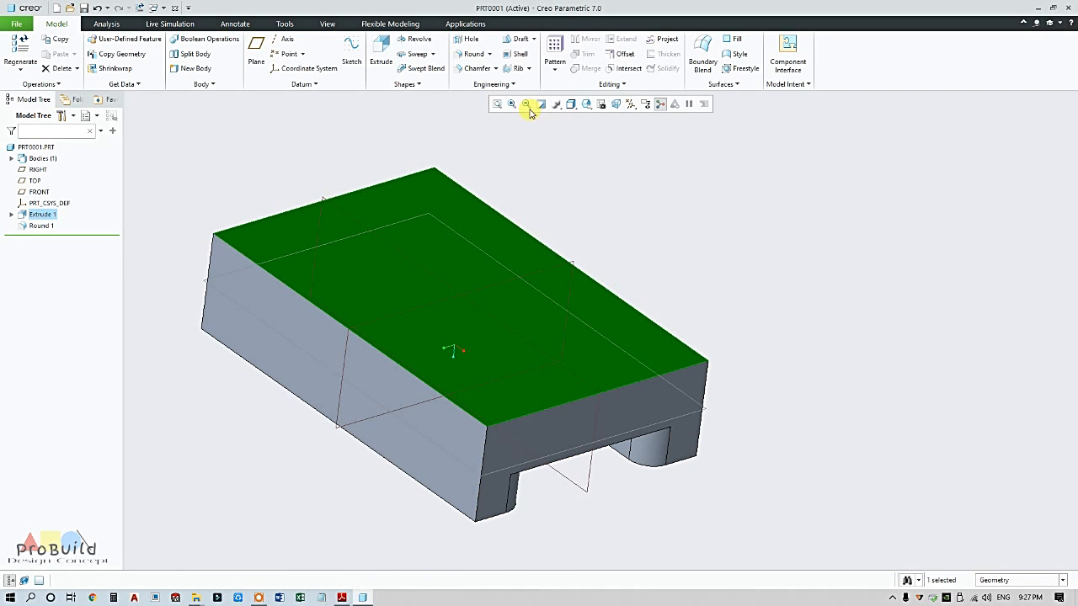
{"action": "left_click", "coordinate": [383, 49]}
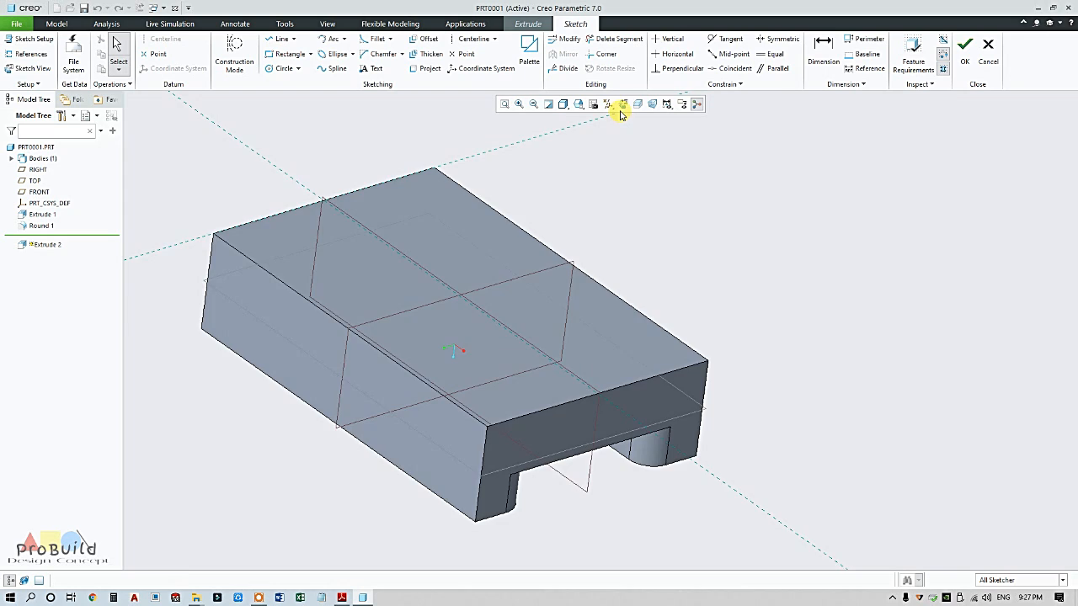
{"action": "left_click", "coordinate": [622, 104]}
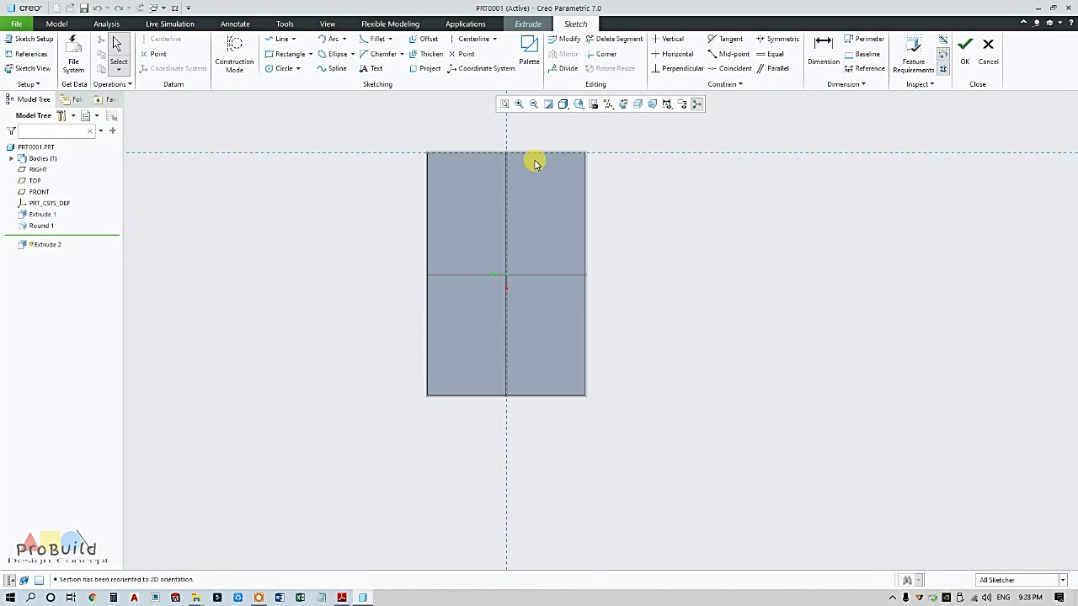
{"action": "scroll", "coordinate": [573, 195], "scroll_direction": "down", "scroll_amount": 3}
{"action": "scroll", "coordinate": [443, 211], "scroll_direction": "up", "scroll_amount": 2}
{"action": "scroll", "coordinate": [547, 151], "scroll_direction": "down", "scroll_amount": 3}
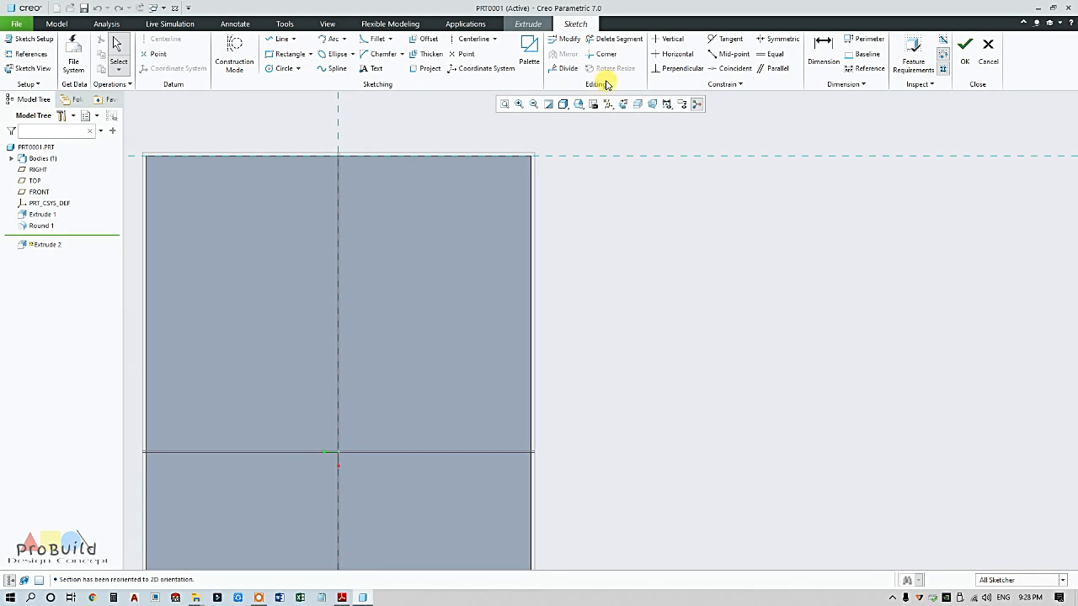
Show the model with hidden lines in grey and hide the datum planes.
{"action": "left_click", "coordinate": [560, 105]}
{"action": "left_click", "coordinate": [589, 168]}
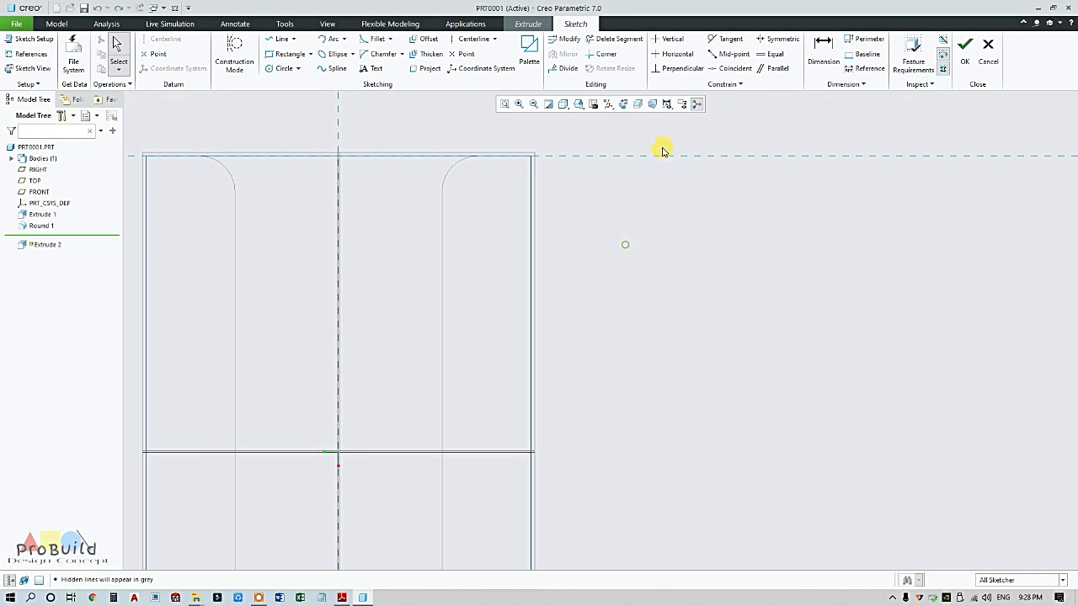
{"action": "left_click", "coordinate": [622, 104]}
{"action": "left_click", "coordinate": [640, 169]}
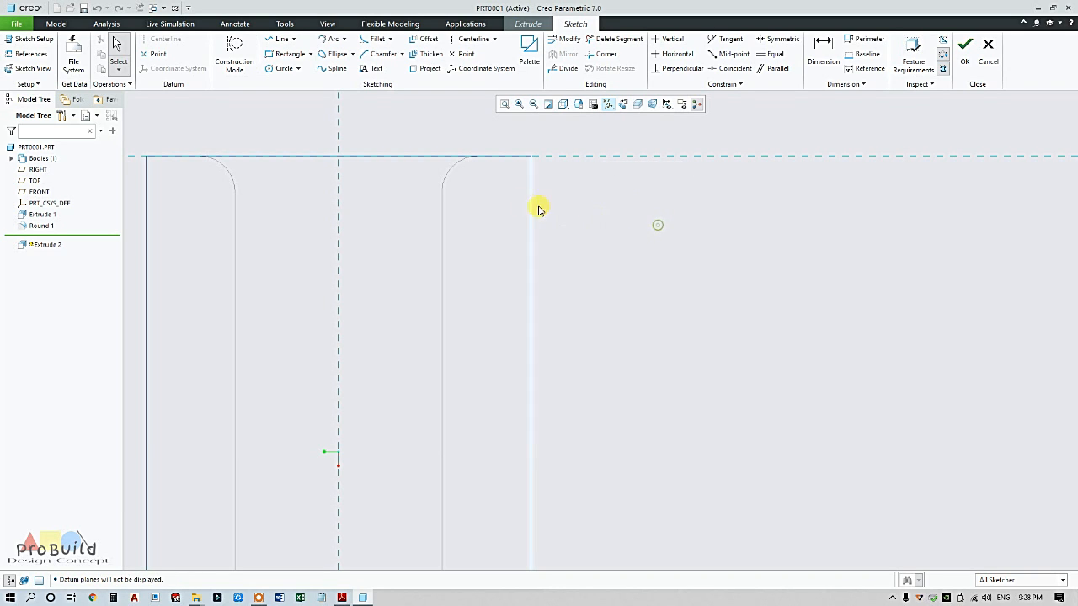
Add the block's long side edge on the positive side of the centreline as a sketch reference.
{"action": "left_click", "coordinate": [12, 57]}
{"action": "left_click", "coordinate": [531, 268]}
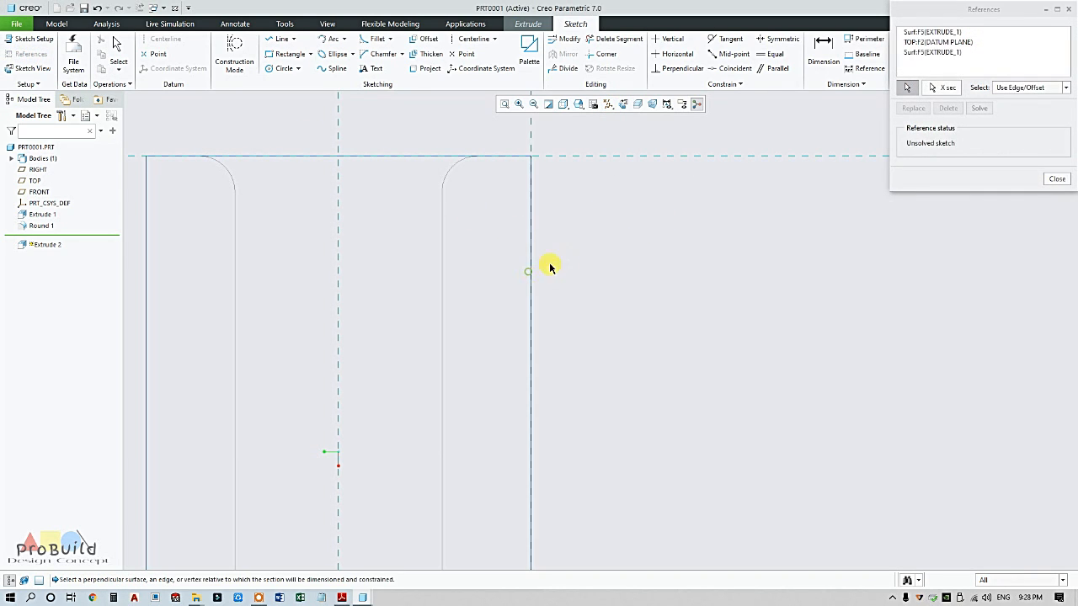
{"action": "middle_click", "coordinate": [564, 263]}
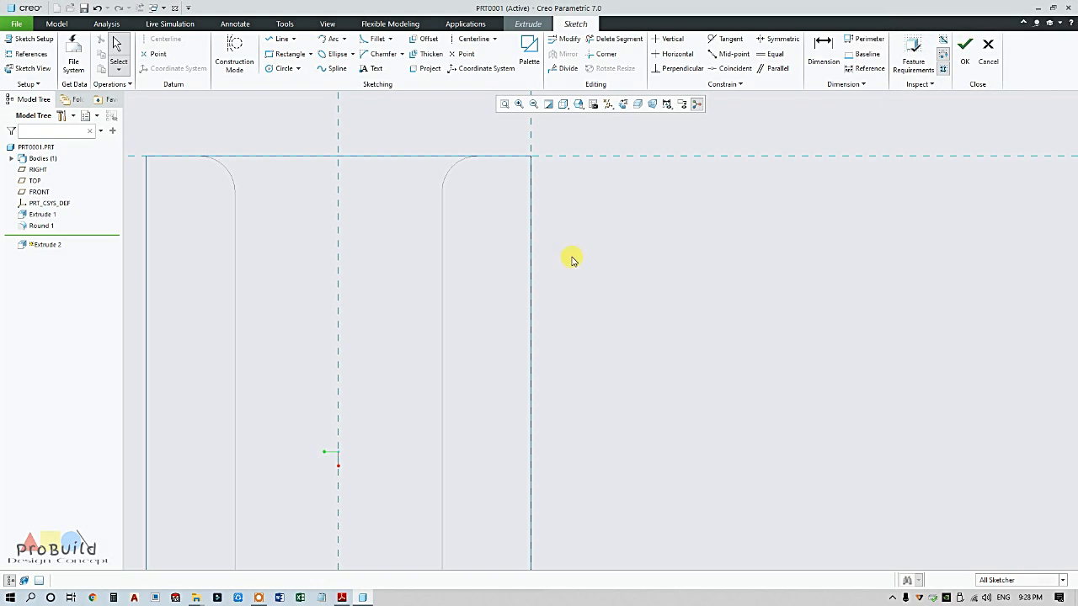
Sketch a line about 19 long from the referenced side edge inward, perpendicular to that edge.
{"action": "left_click", "coordinate": [281, 38]}
{"action": "scroll", "coordinate": [469, 236], "scroll_direction": "up", "scroll_amount": 2}
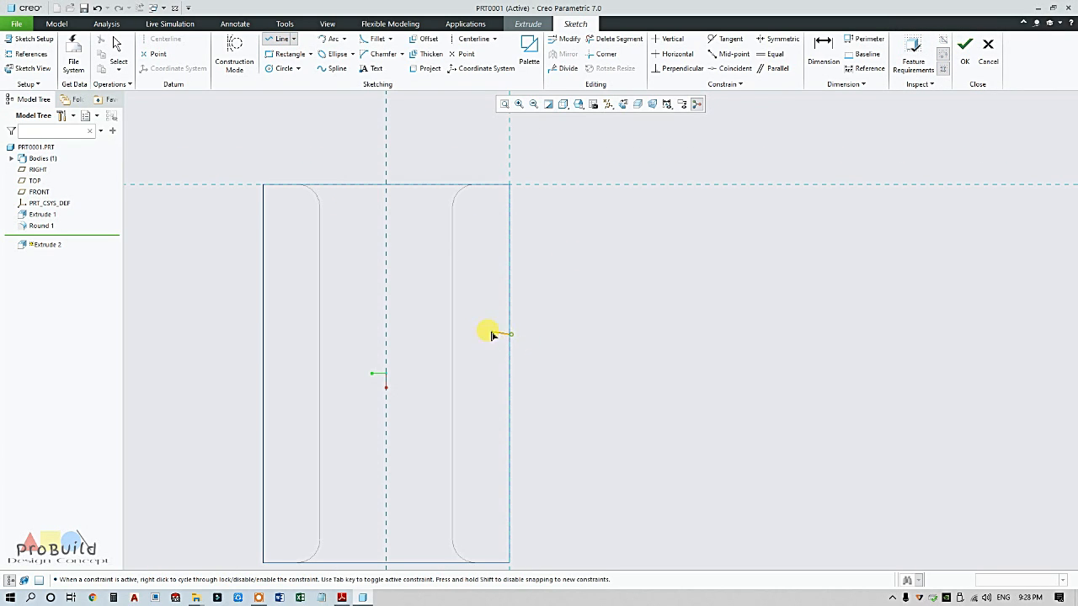
{"action": "left_click", "coordinate": [434, 335]}
{"action": "middle_click", "coordinate": [444, 347]}
{"action": "scroll", "coordinate": [450, 353], "scroll_direction": "up", "scroll_amount": 3}
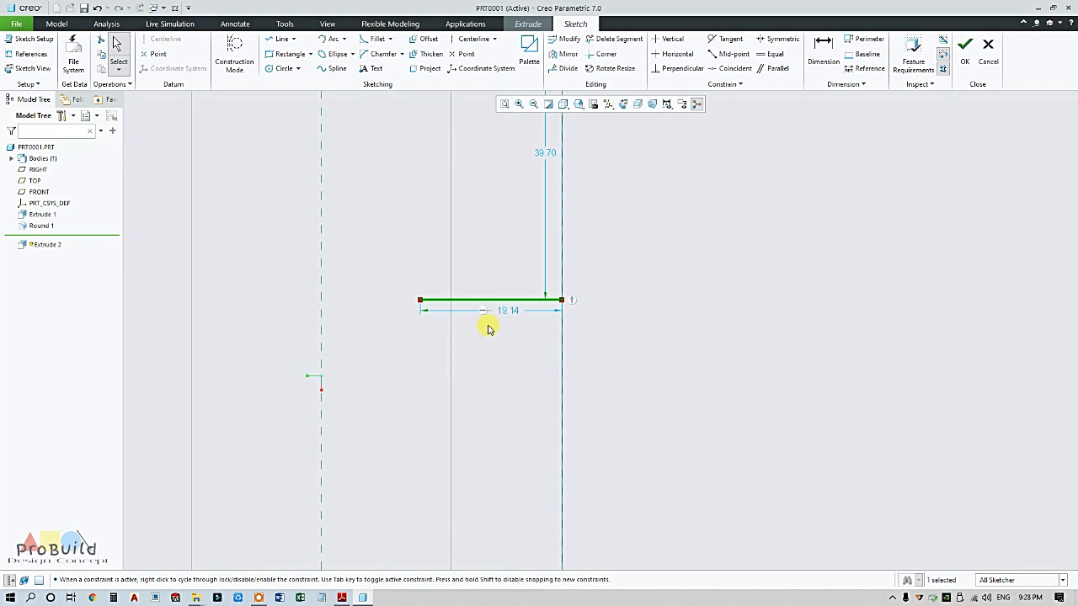
{"action": "scroll", "coordinate": [406, 340], "scroll_direction": "up", "scroll_amount": 2}
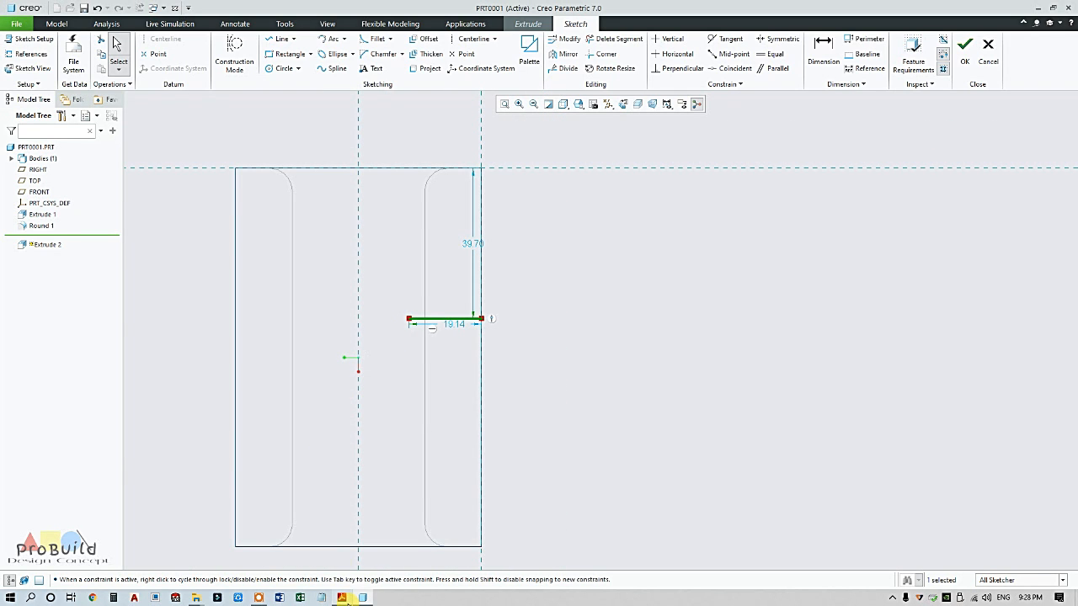
Check the PDF drawing and set the short line's length to 10.
{"action": "left_click", "coordinate": [342, 598]}
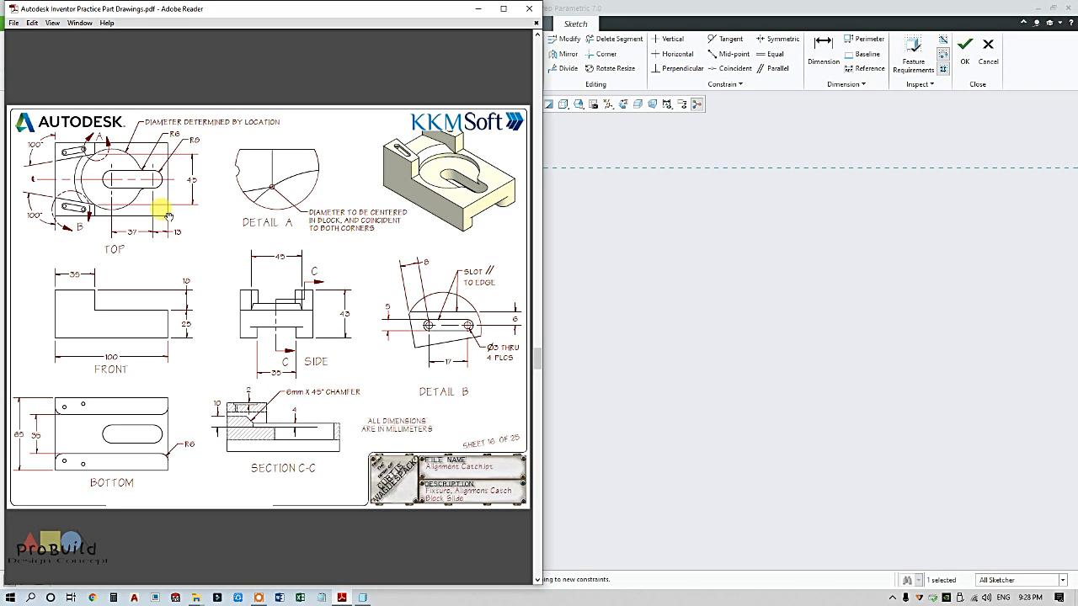
{"action": "key", "text": "alt+Tab"}
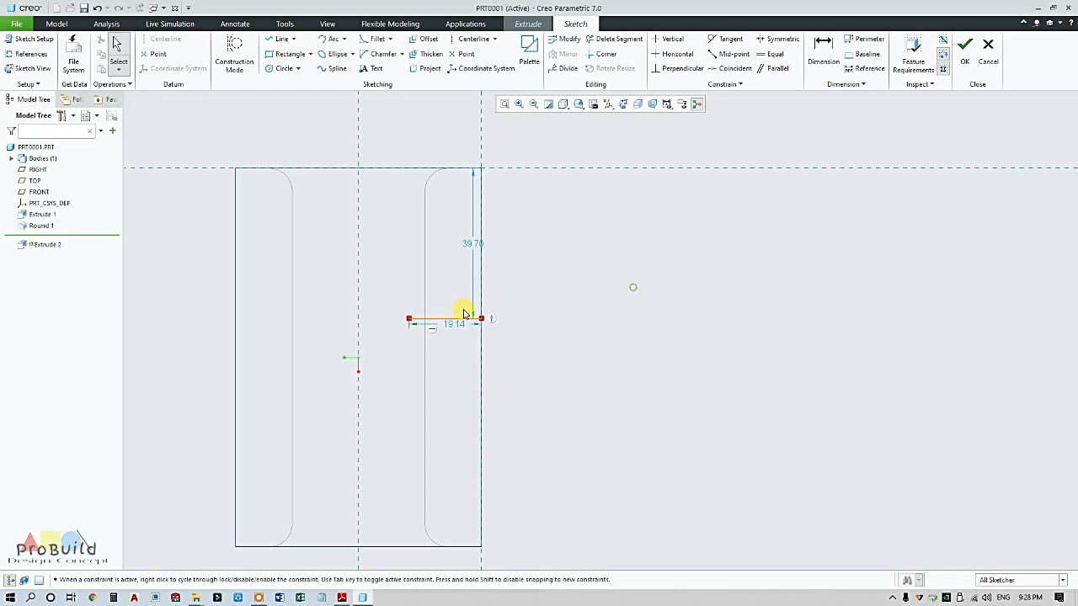
{"action": "double_click", "coordinate": [452, 327]}
{"action": "type", "text": "10"}
{"action": "key", "text": "Return"}
{"action": "left_click", "coordinate": [457, 360]}
{"action": "scroll", "coordinate": [450, 354], "scroll_direction": "up", "scroll_amount": 3}
{"action": "scroll", "coordinate": [449, 441], "scroll_direction": "down", "scroll_amount": 2}
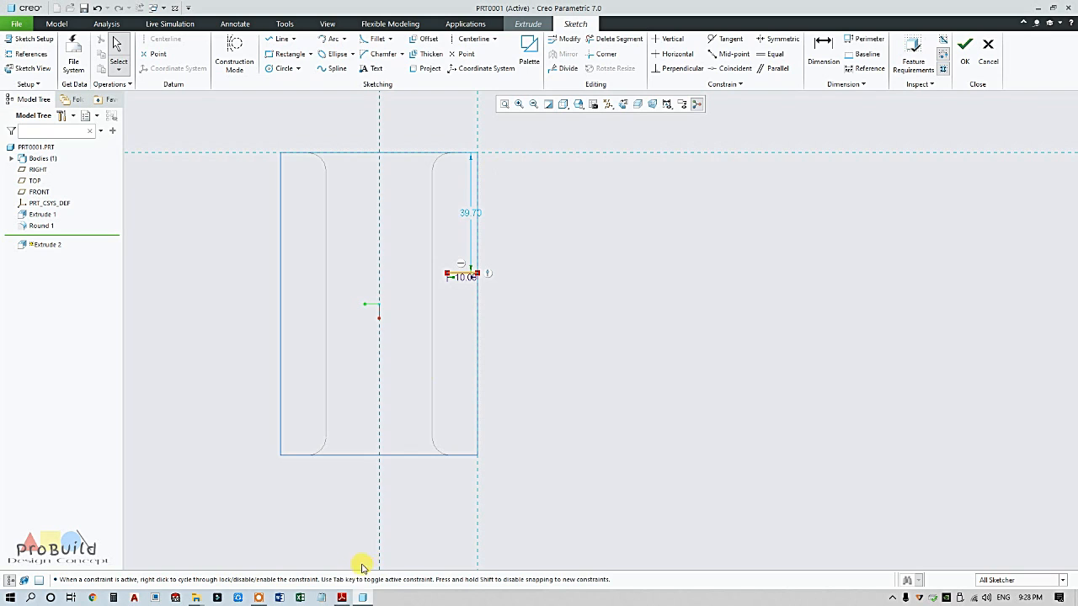
Place the line's distance dimension outside the block and set it to 35 from the end edge, as in the PDF drawing.
{"action": "left_click_drag", "start_coordinate": [469, 215], "coordinate": [520, 218]}
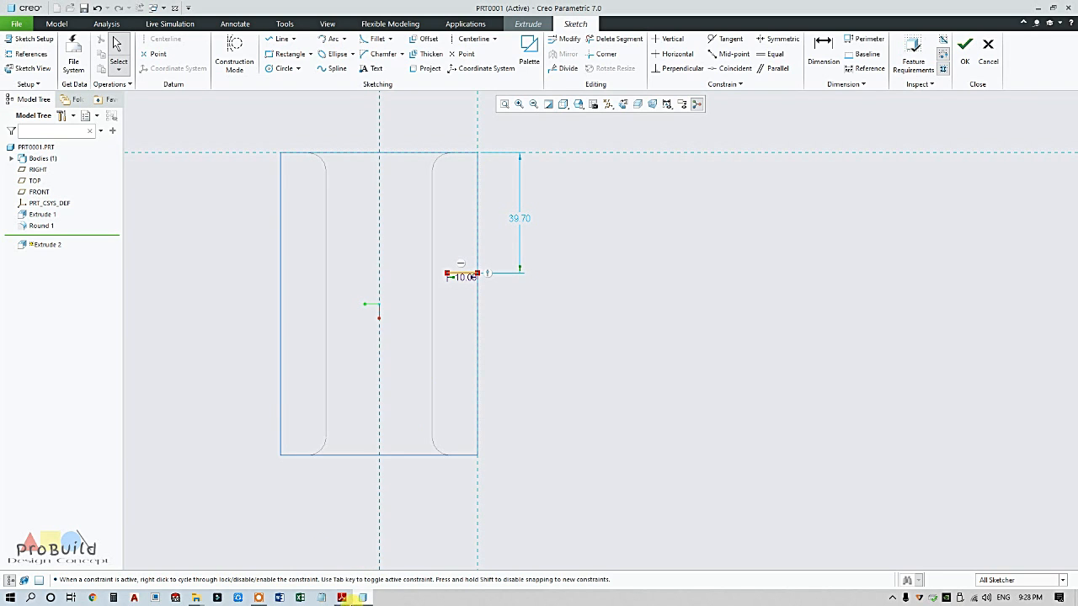
{"action": "left_click", "coordinate": [346, 597]}
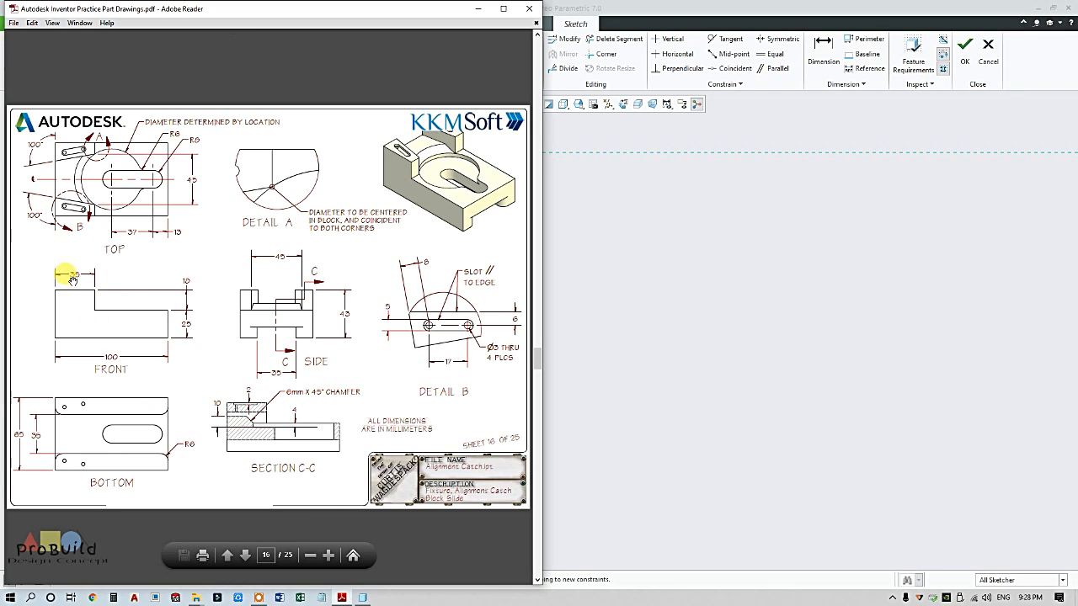
{"action": "key", "text": "alt+Tab"}
{"action": "double_click", "coordinate": [514, 217]}
{"action": "type", "text": "35"}
{"action": "key", "text": "Return"}
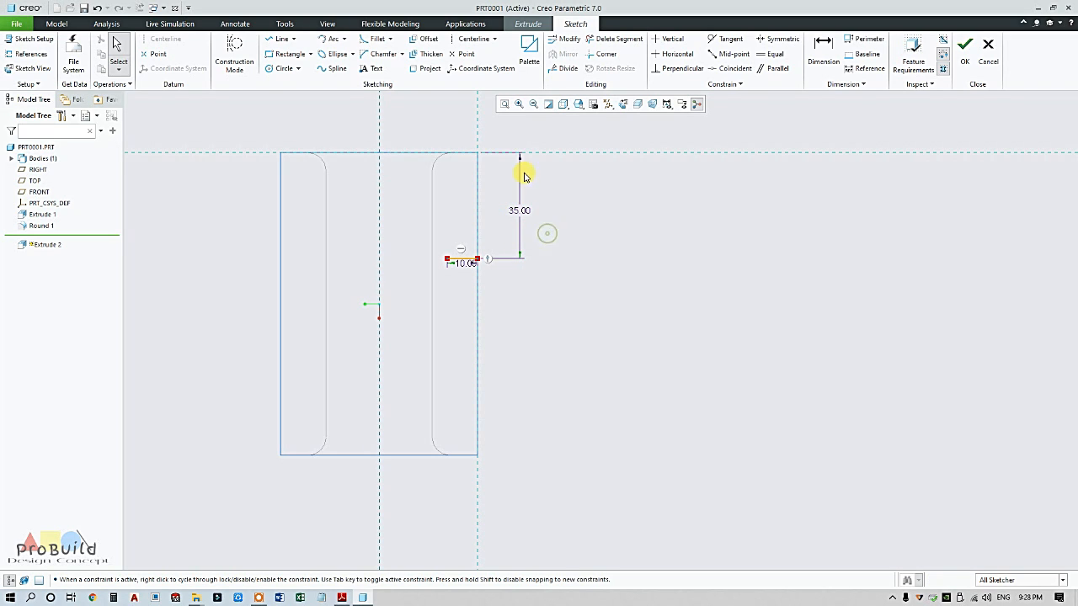
Draw a line about 21 long along the block's end edge and a slanted line connecting it to the 10 line's inner end.
{"action": "scroll", "coordinate": [552, 145], "scroll_direction": "up", "scroll_amount": 3}
{"action": "left_click", "coordinate": [281, 39]}
{"action": "left_click", "coordinate": [406, 160]}
{"action": "left_click", "coordinate": [281, 160]}
{"action": "left_click", "coordinate": [347, 367]}
{"action": "middle_click", "coordinate": [482, 346]}
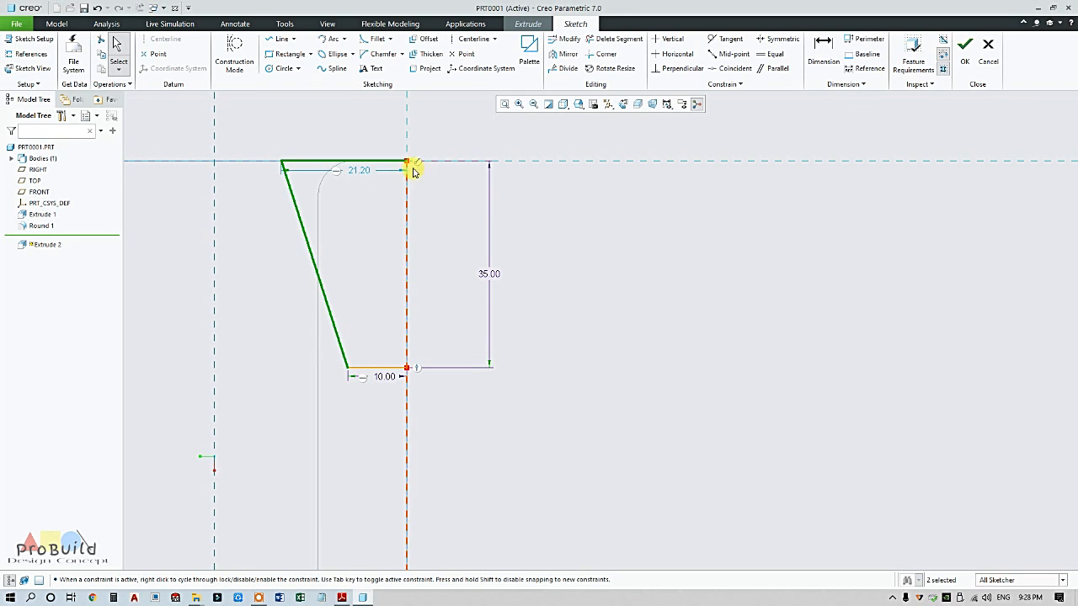
Check the angle in the PDF drawing and dimension the slanted line at 100 degrees to the end-edge line.
{"action": "left_click", "coordinate": [822, 51]}
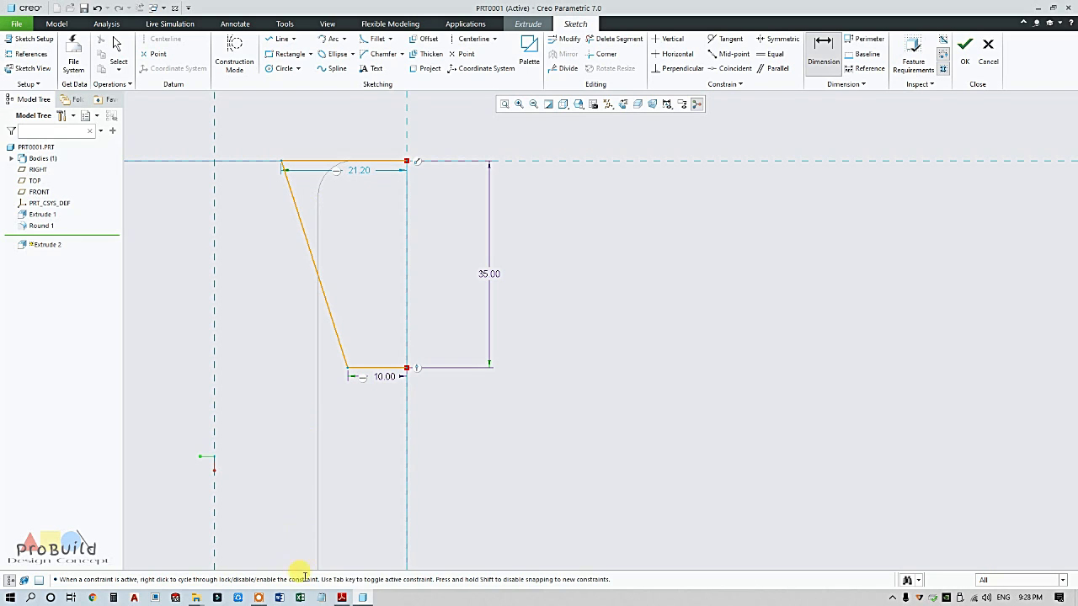
{"action": "left_click", "coordinate": [340, 597]}
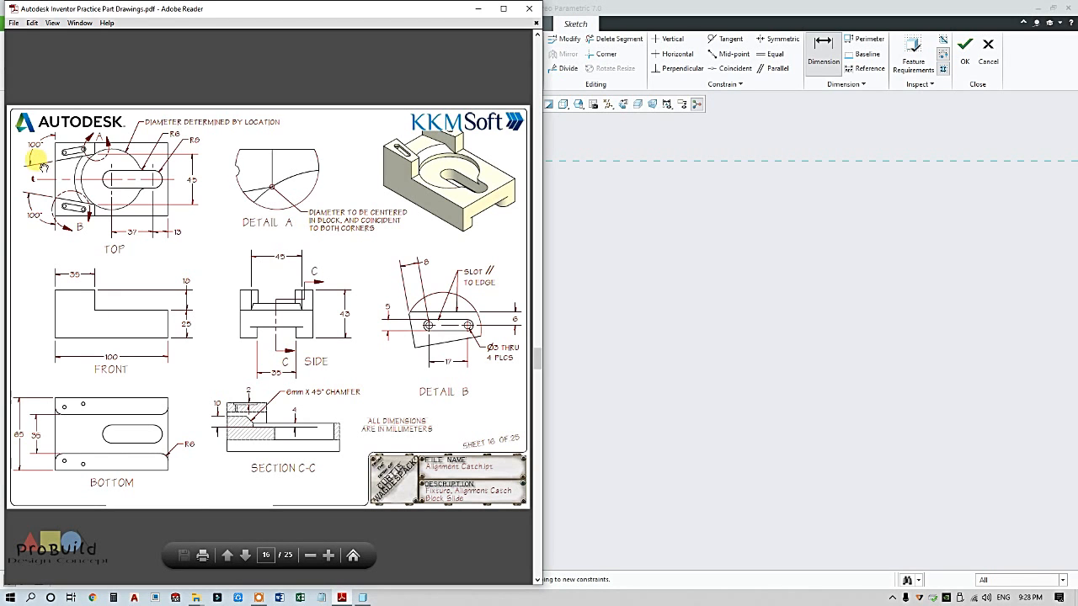
{"action": "left_click", "coordinate": [477, 8]}
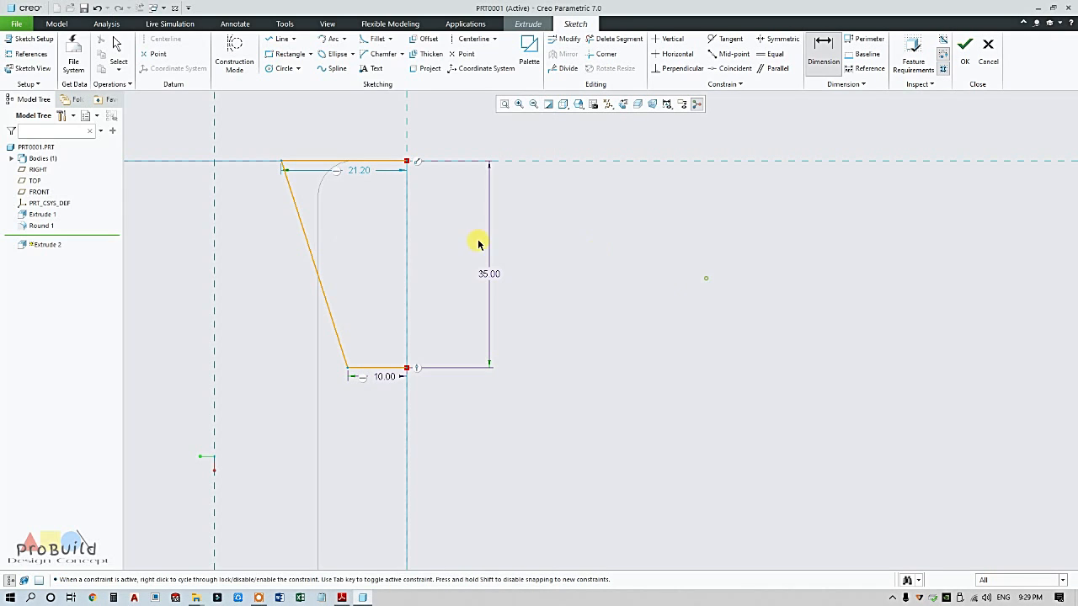
{"action": "left_click", "coordinate": [286, 173]}
{"action": "left_click", "coordinate": [331, 153]}
{"action": "middle_click", "coordinate": [332, 151]}
{"action": "key", "text": "Return"}
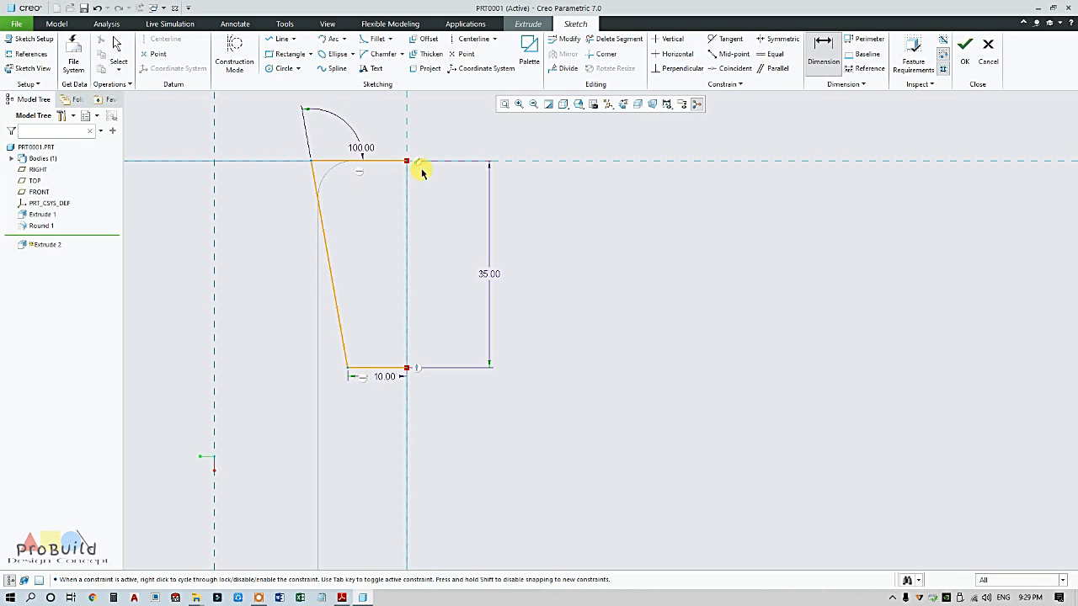
{"action": "middle_click", "coordinate": [433, 198]}
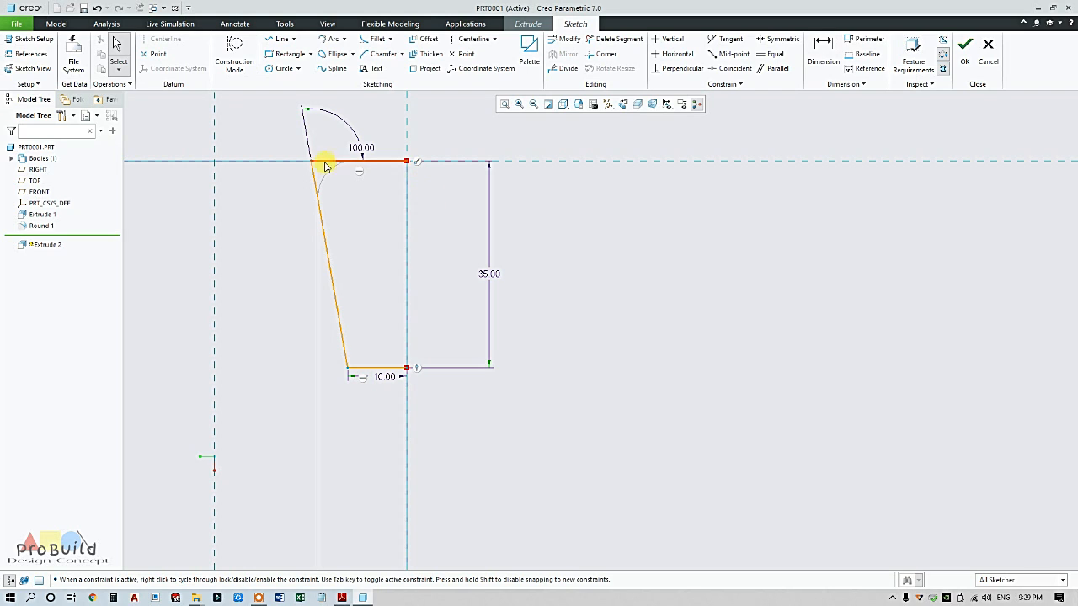
Close the tapered profile with a line along the block's side edge and finish the sketch.
{"action": "left_click", "coordinate": [281, 39]}
{"action": "left_click", "coordinate": [407, 161]}
{"action": "left_click", "coordinate": [408, 368]}
{"action": "middle_click", "coordinate": [476, 370]}
{"action": "middle_click", "coordinate": [476, 370]}
{"action": "scroll", "coordinate": [476, 368], "scroll_direction": "down", "scroll_amount": 3}
{"action": "scroll", "coordinate": [476, 368], "scroll_direction": "up", "scroll_amount": 2}
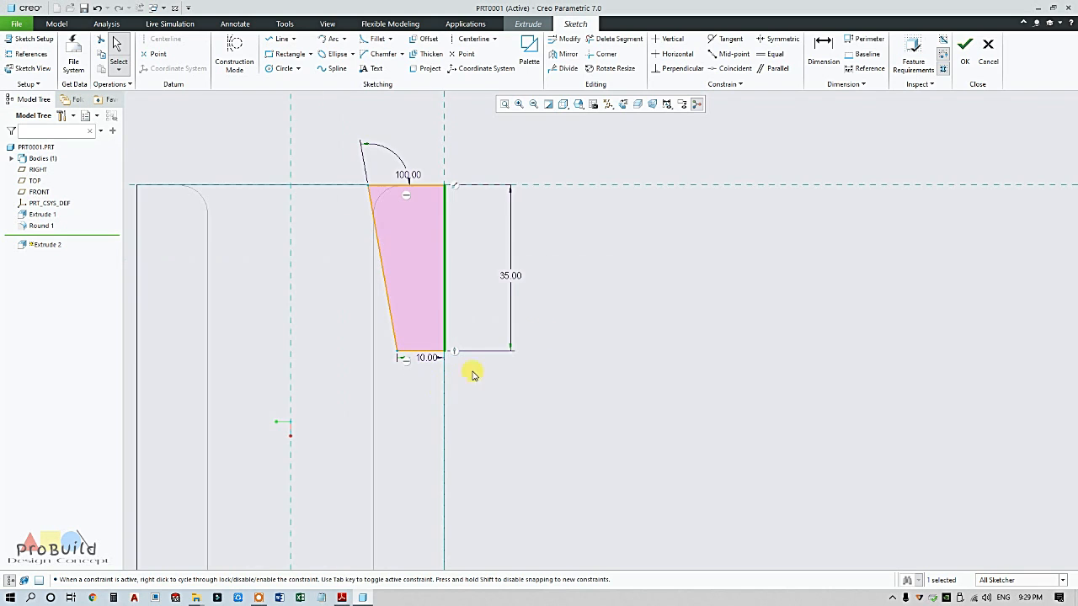
{"action": "left_click", "coordinate": [964, 51]}
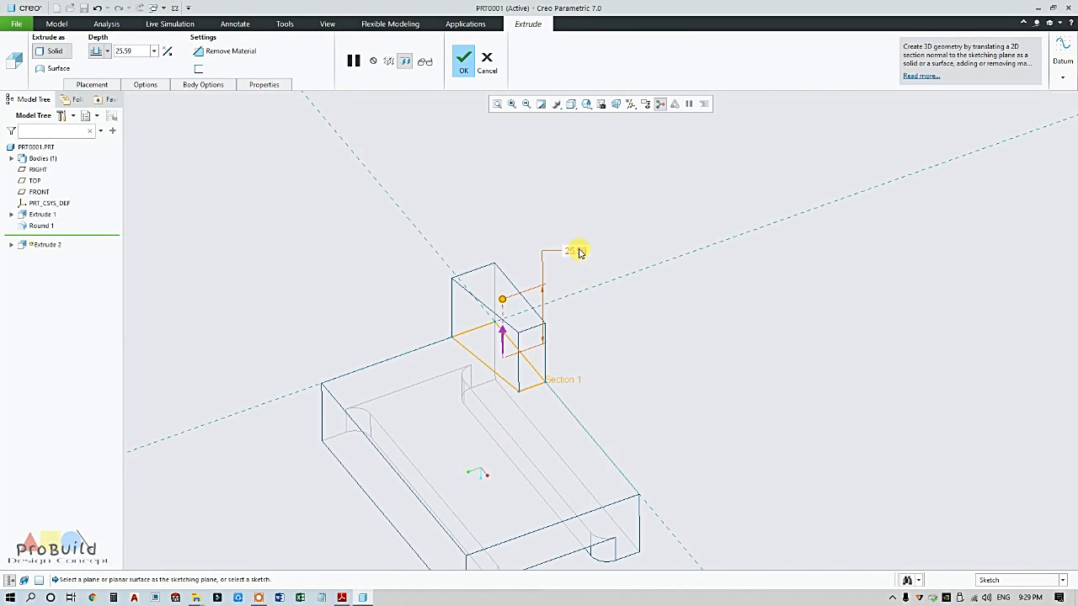
Extrude the tapered profile upward from the block's top face to a depth of 18.
{"action": "double_click", "coordinate": [576, 251]}
{"action": "type", "text": "18"}
{"action": "key", "text": "Return"}
{"action": "scroll", "coordinate": [545, 431], "scroll_direction": "up", "scroll_amount": 4}
{"action": "scroll", "coordinate": [592, 454], "scroll_direction": "down", "scroll_amount": 3}
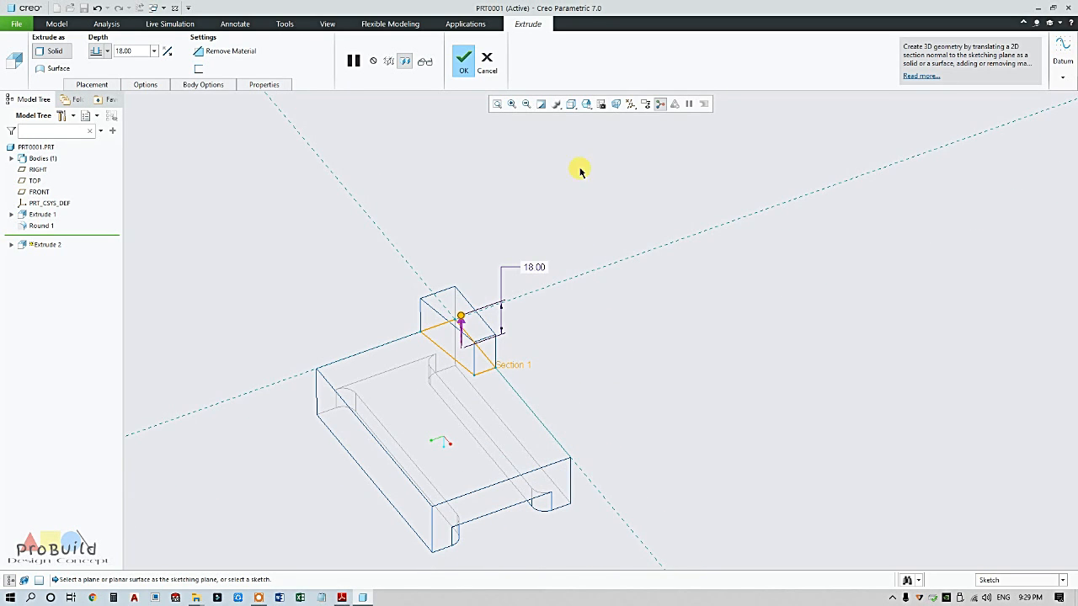
{"action": "left_click", "coordinate": [462, 61]}
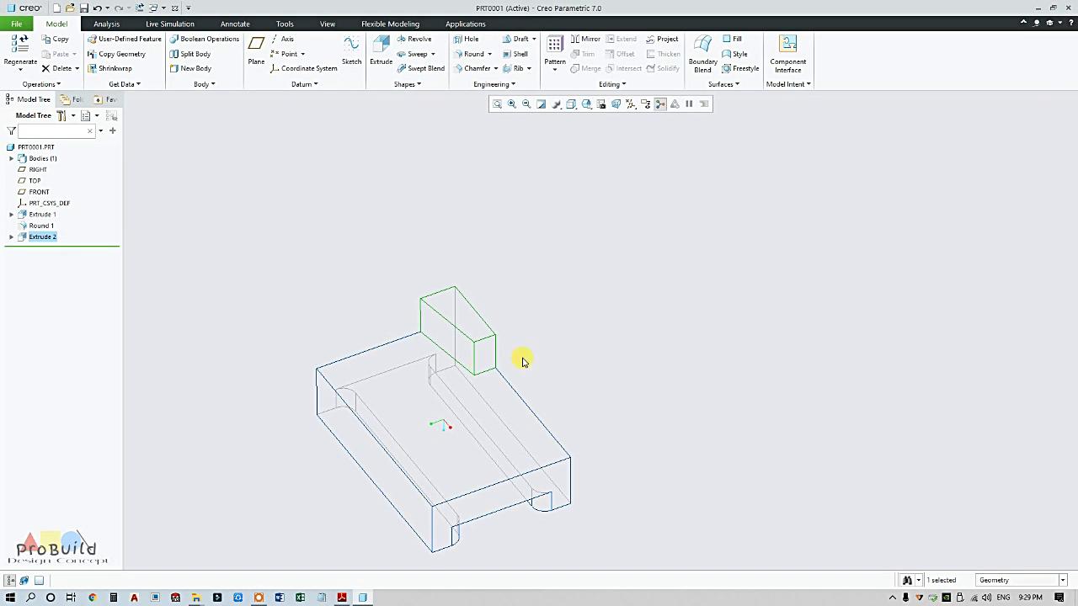
Turn the datum plane display back on.
{"action": "scroll", "coordinate": [520, 373], "scroll_direction": "up", "scroll_amount": 3}
{"action": "scroll", "coordinate": [495, 419], "scroll_direction": "down", "scroll_amount": 3}
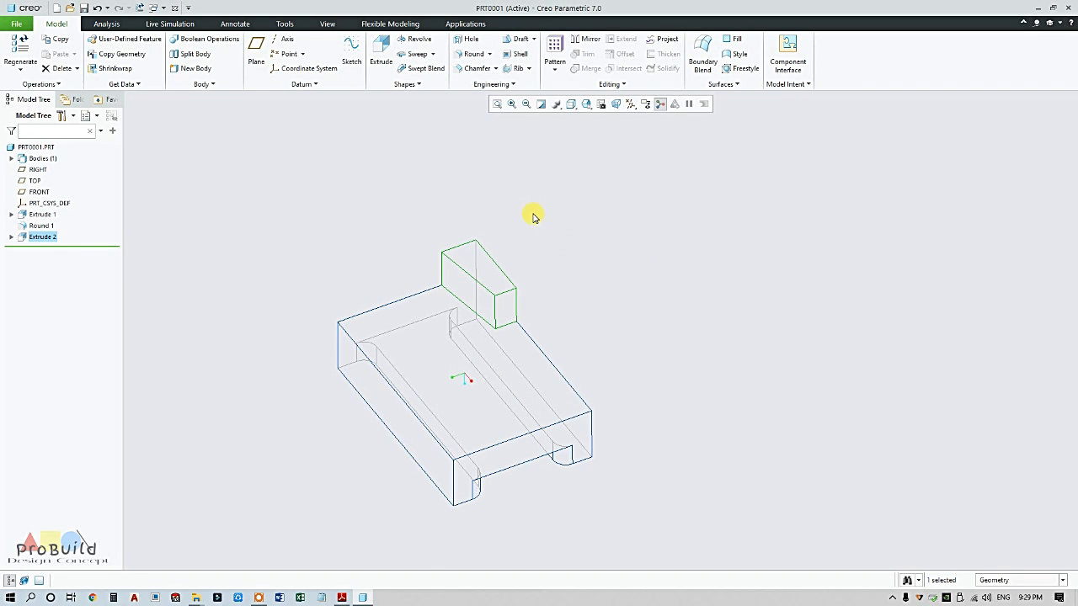
{"action": "left_click", "coordinate": [631, 103]}
{"action": "left_click", "coordinate": [648, 167]}
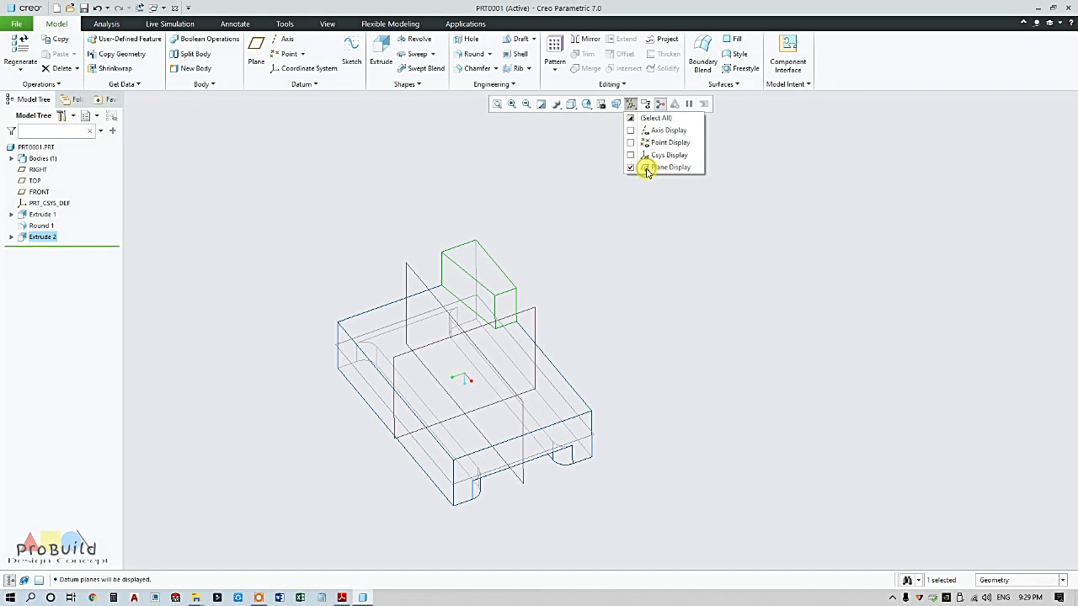
Mirror the extruded tapered block about the TOP datum plane to the opposite side of the base.
{"action": "left_click", "coordinate": [578, 40]}
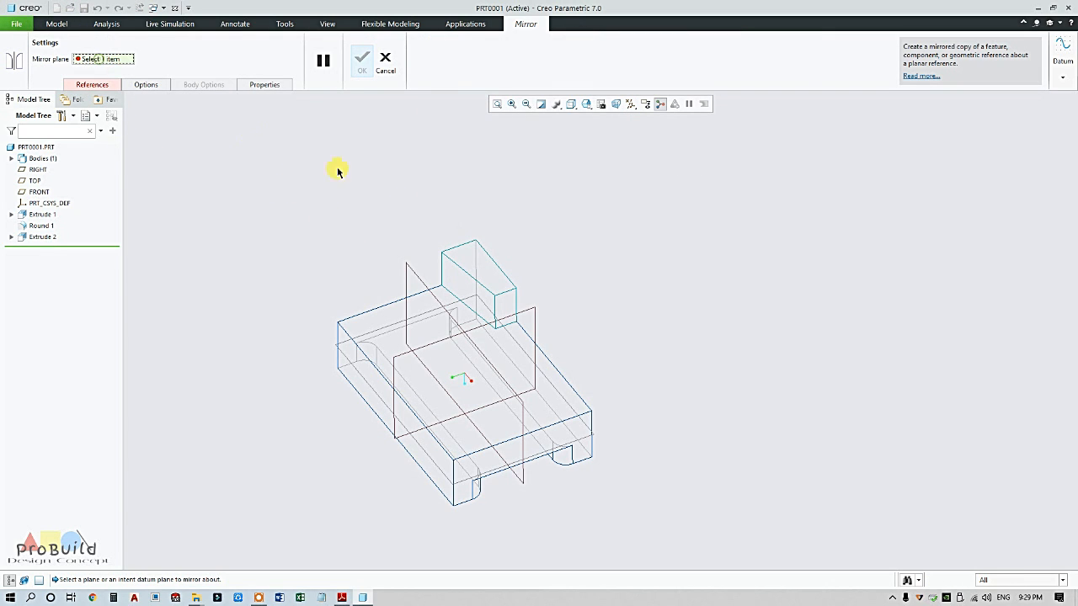
{"action": "left_click", "coordinate": [410, 276]}
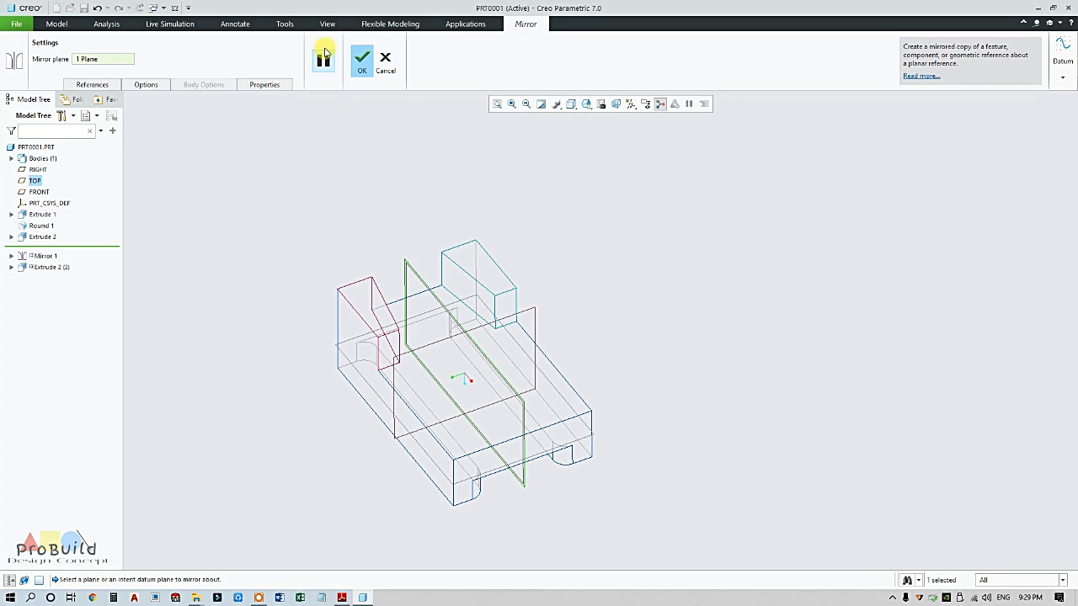
{"action": "left_click", "coordinate": [362, 60]}
{"action": "scroll", "coordinate": [374, 207], "scroll_direction": "up", "scroll_amount": 3}
{"action": "scroll", "coordinate": [343, 220], "scroll_direction": "down", "scroll_amount": 4}
{"action": "middle_click_drag", "start_coordinate": [344, 220], "coordinate": [361, 240]}
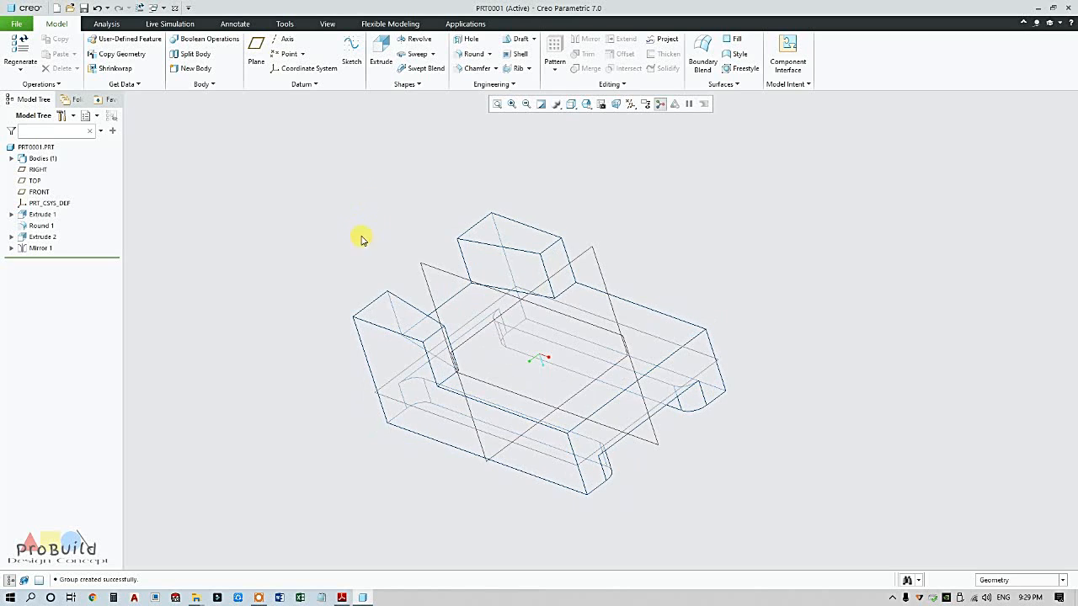
Check the top view in the PDF drawing and start an extrude sketch on the base's top face, viewed face-on.
{"action": "left_click", "coordinate": [341, 596]}
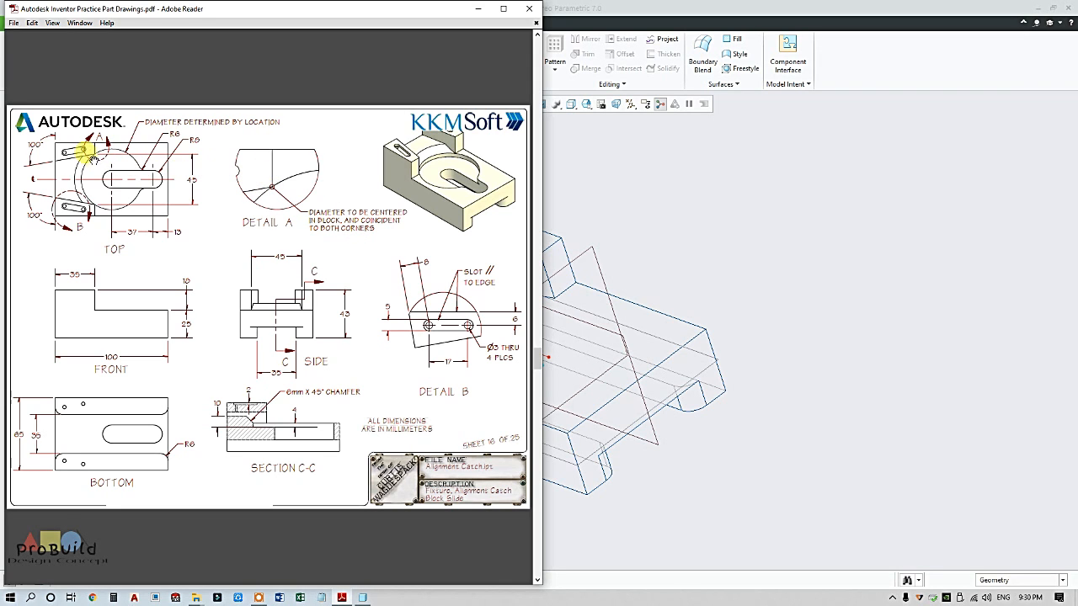
{"action": "scroll", "coordinate": [90, 149], "scroll_direction": "up", "scroll_amount": 3, "text": "ctrl"}
{"action": "scroll", "coordinate": [90, 160], "scroll_direction": "up", "scroll_amount": 2}
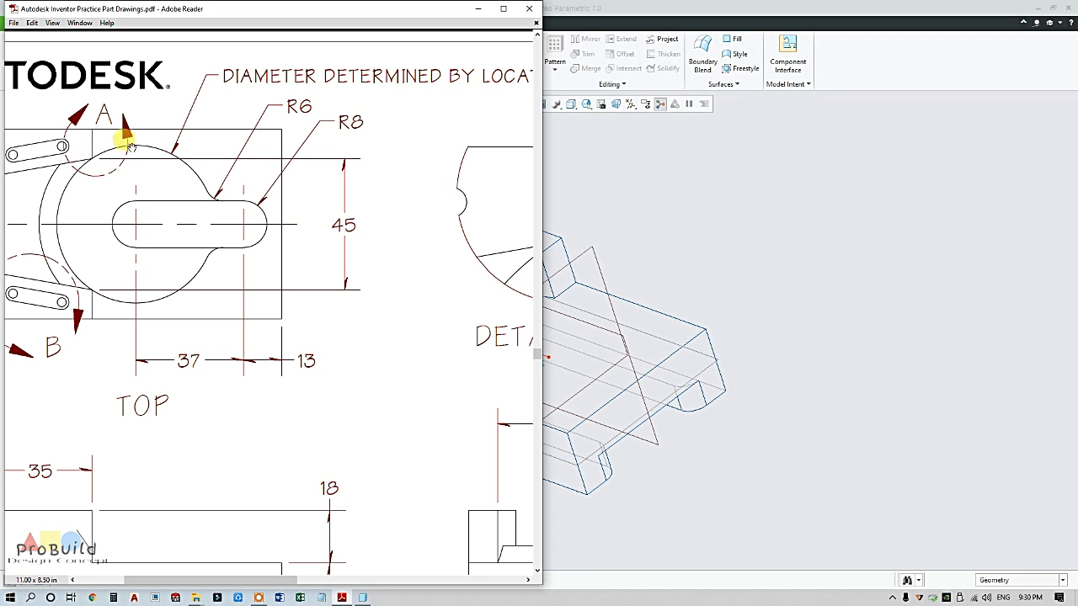
{"action": "left_click", "coordinate": [669, 232]}
{"action": "scroll", "coordinate": [522, 205], "scroll_direction": "down", "scroll_amount": 3}
{"action": "scroll", "coordinate": [556, 243], "scroll_direction": "up", "scroll_amount": 3}
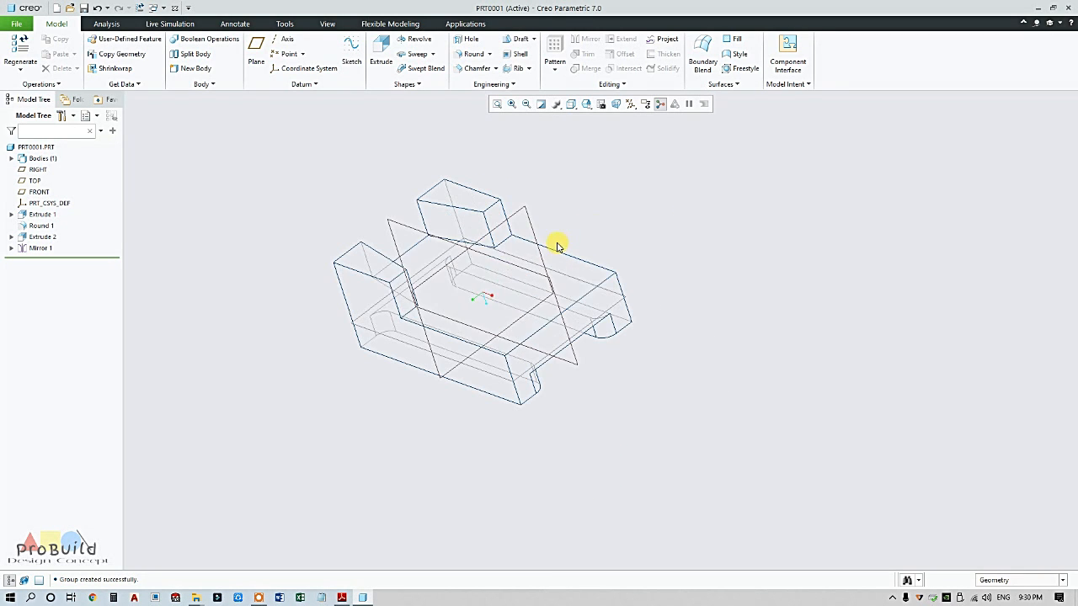
{"action": "left_click", "coordinate": [498, 309]}
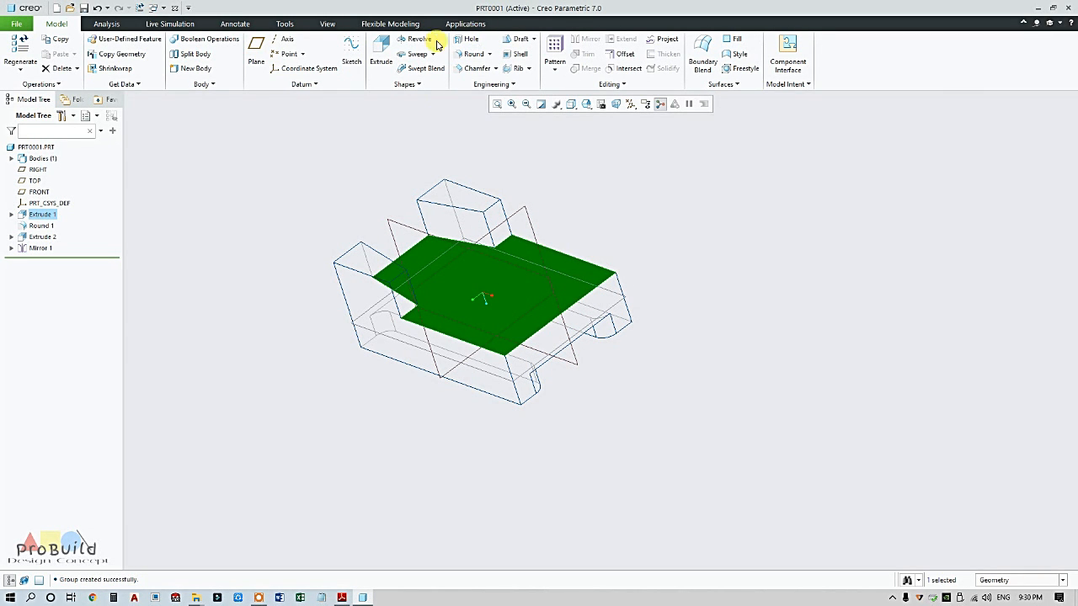
{"action": "left_click", "coordinate": [381, 46]}
{"action": "left_click", "coordinate": [625, 106]}
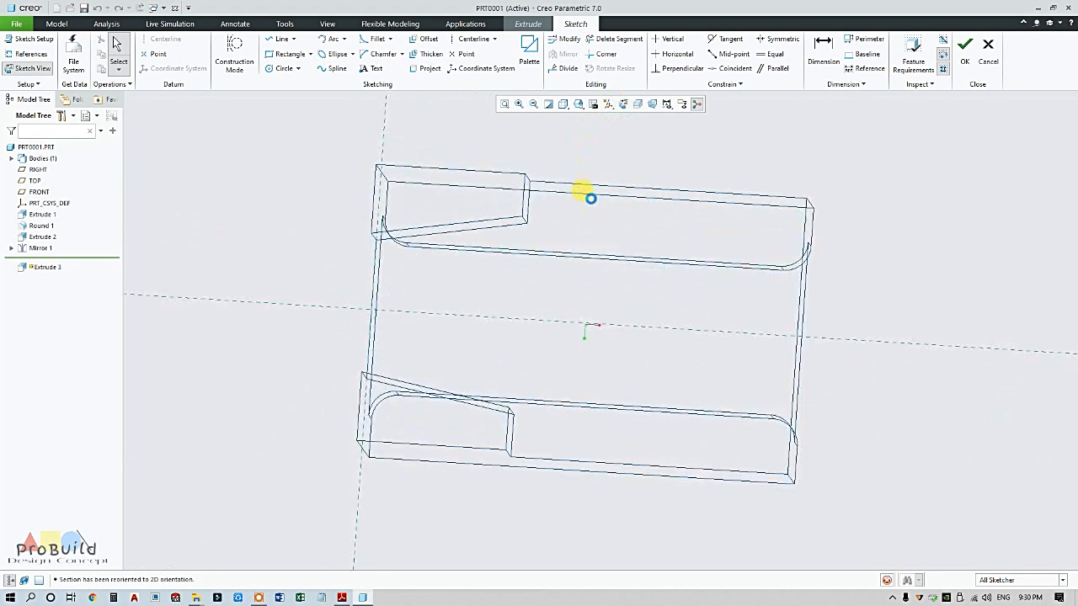
{"action": "scroll", "coordinate": [646, 252], "scroll_direction": "up", "scroll_amount": 1}
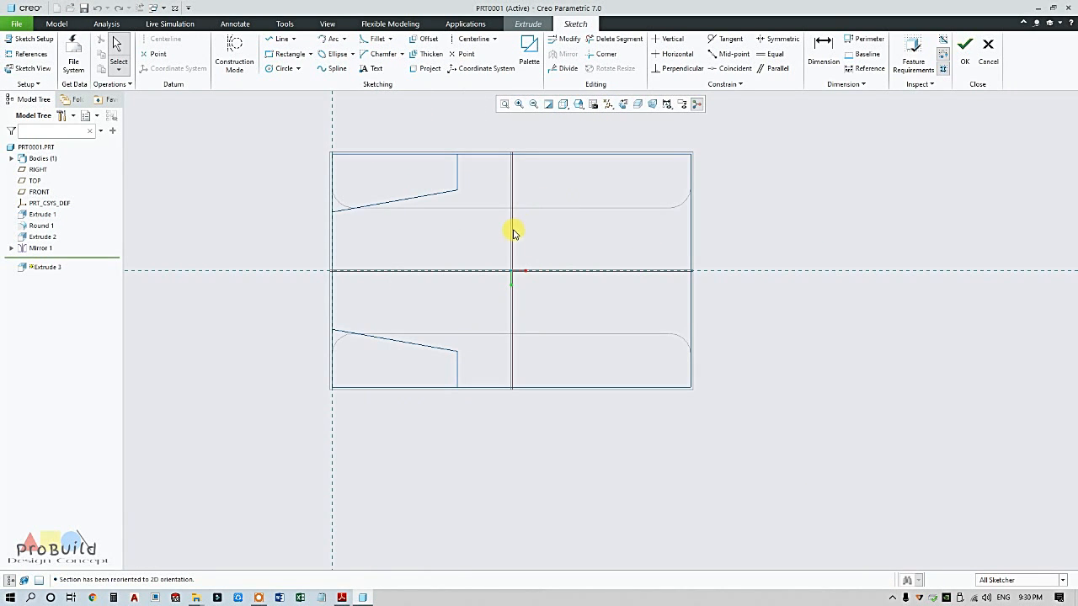
Add the RIGHT datum plane as a sketch reference.
{"action": "left_click", "coordinate": [31, 54]}
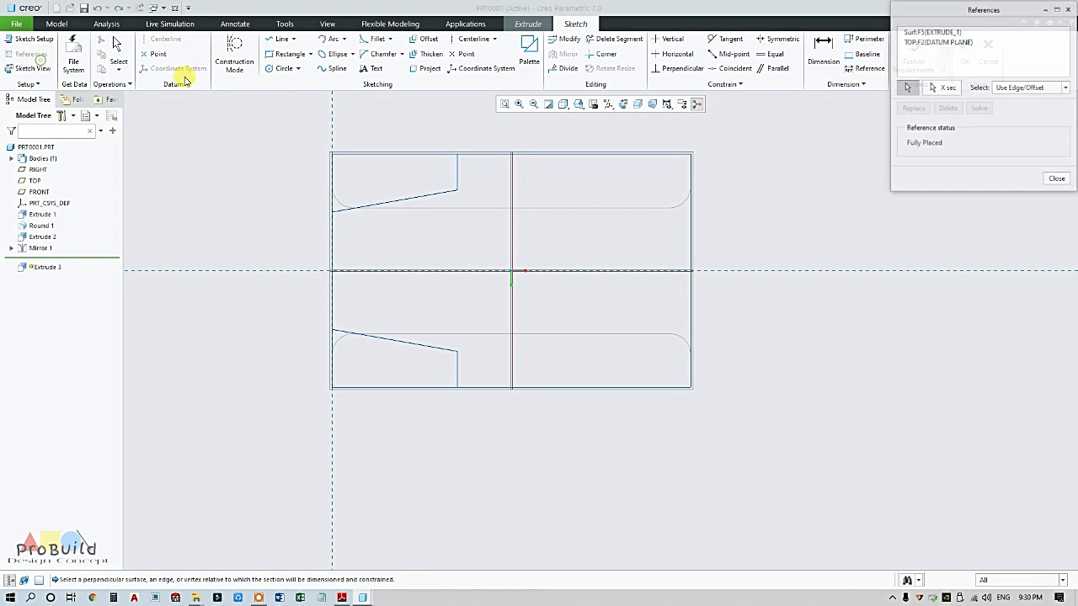
{"action": "left_click", "coordinate": [507, 216]}
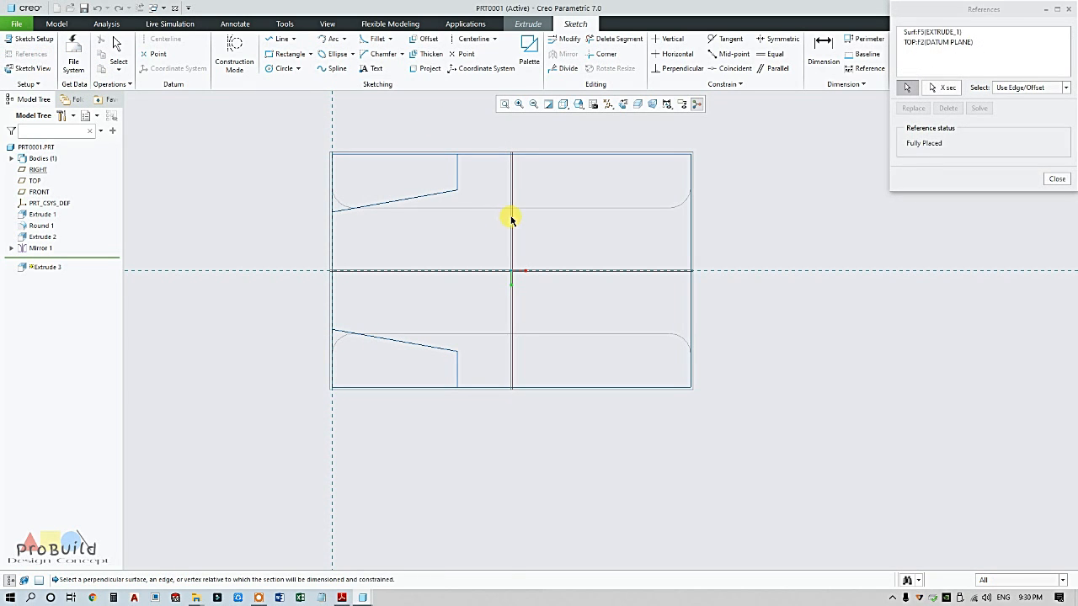
{"action": "middle_click", "coordinate": [558, 228]}
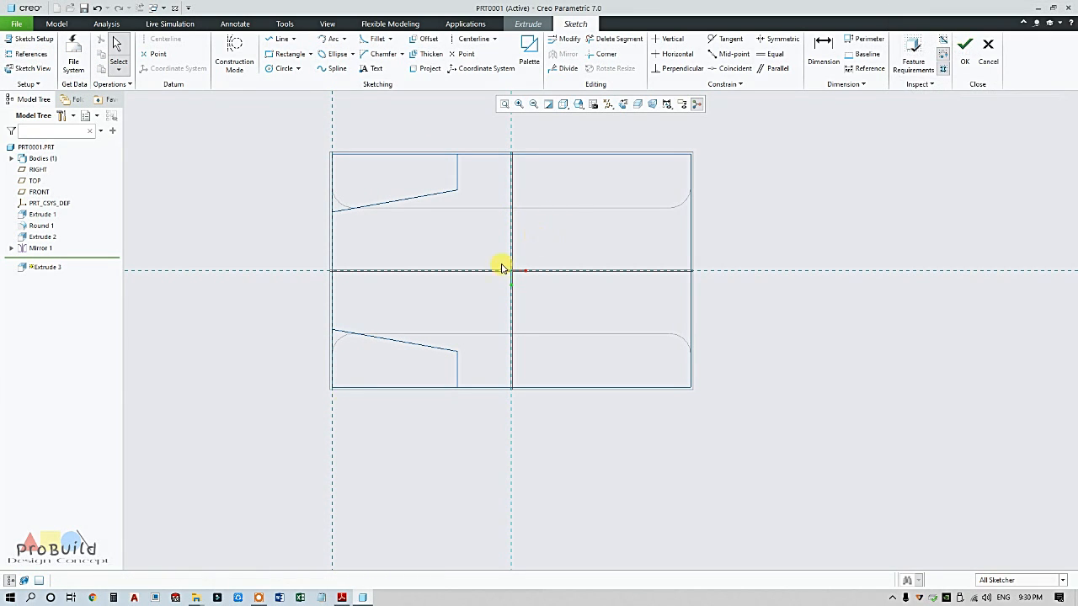
Sketch a circle centred on the block's middle and passing through the inner corner of the raised tapered block.
{"action": "left_click", "coordinate": [278, 68]}
{"action": "left_click", "coordinate": [511, 270]}
{"action": "scroll", "coordinate": [460, 179], "scroll_direction": "up", "scroll_amount": 3}
{"action": "scroll", "coordinate": [457, 178], "scroll_direction": "down", "scroll_amount": 8}
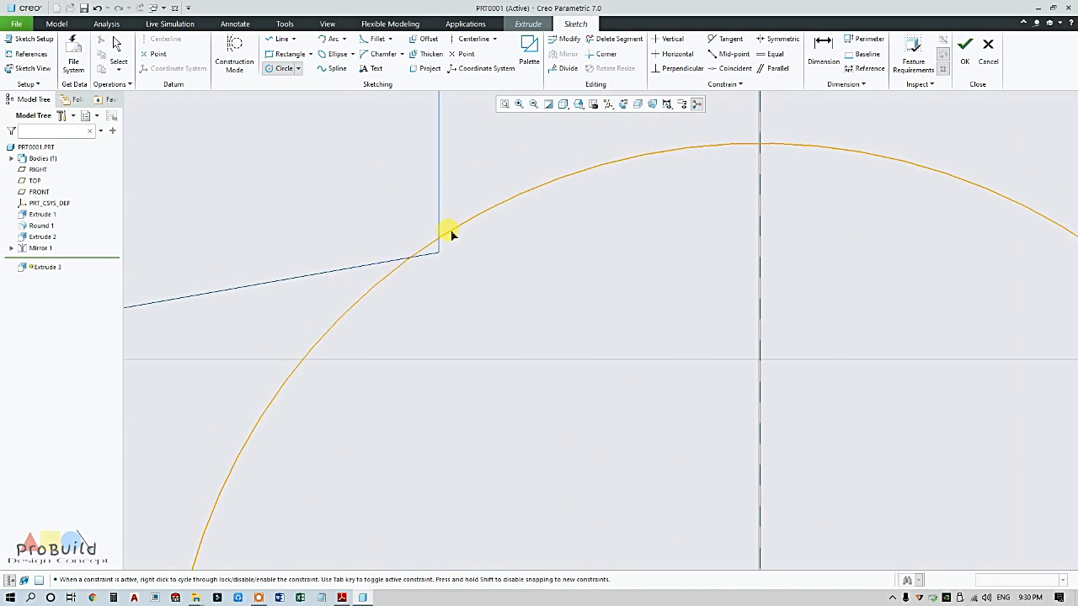
{"action": "left_click", "coordinate": [438, 254]}
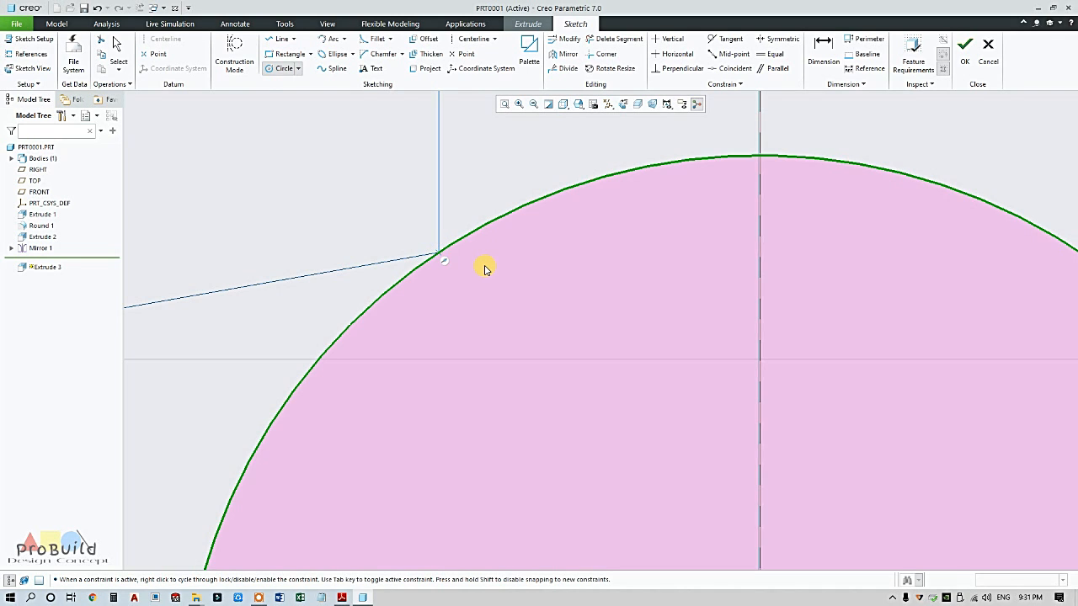
{"action": "middle_click", "coordinate": [483, 267]}
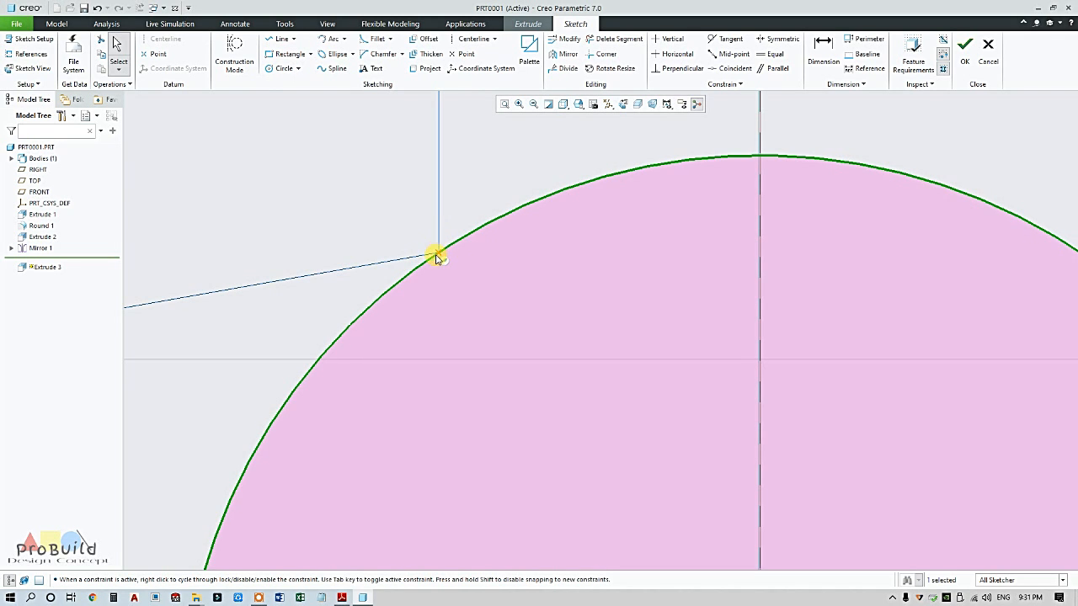
{"action": "scroll", "coordinate": [450, 260], "scroll_direction": "down", "scroll_amount": 4}
{"action": "scroll", "coordinate": [449, 262], "scroll_direction": "up", "scroll_amount": 10}
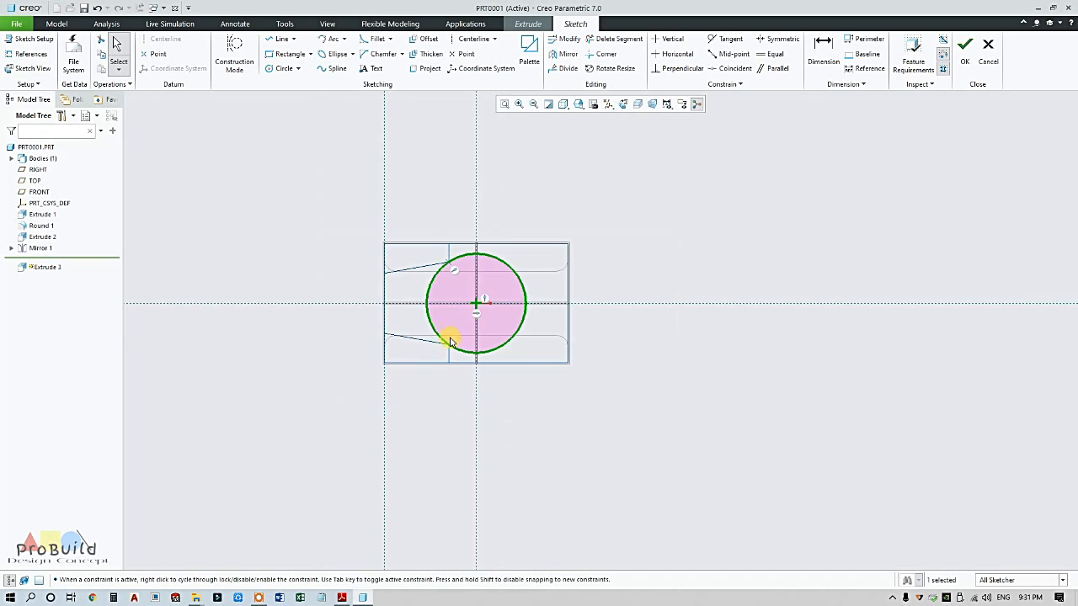
{"action": "scroll", "coordinate": [447, 346], "scroll_direction": "down", "scroll_amount": 4}
{"action": "scroll", "coordinate": [446, 342], "scroll_direction": "down", "scroll_amount": 3}
{"action": "scroll", "coordinate": [455, 318], "scroll_direction": "up", "scroll_amount": 10}
{"action": "scroll", "coordinate": [459, 295], "scroll_direction": "down", "scroll_amount": 3}
{"action": "mouse_move", "coordinate": [459, 295]}
{"action": "middle_mouse_down"}
{"action": "mouse_move", "coordinate": [465, 265]}
{"action": "mouse_move", "coordinate": [418, 291]}
{"action": "middle_mouse_up"}
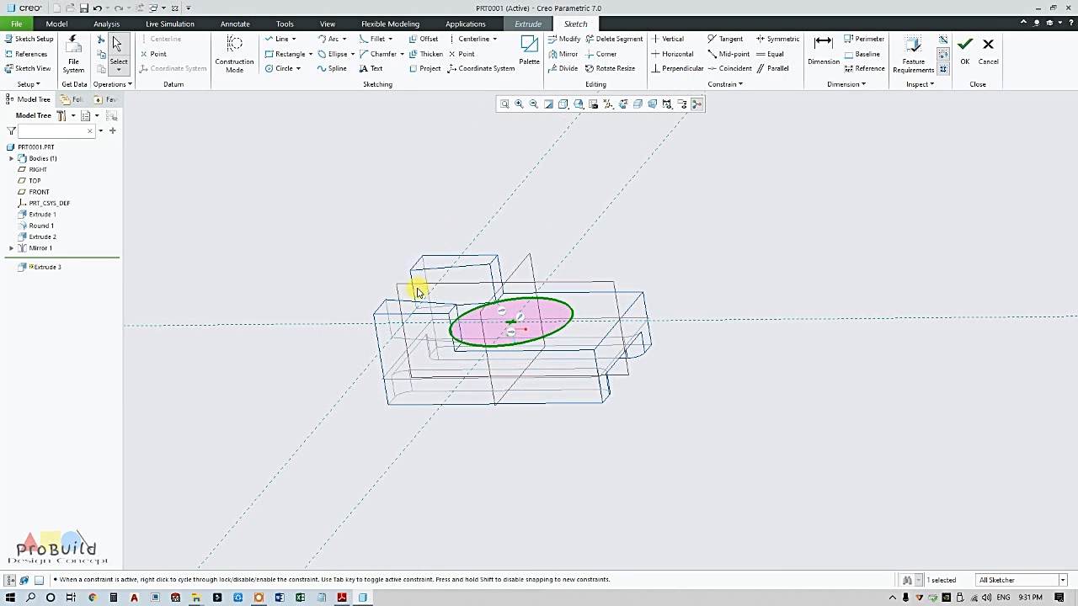
Look up the circular recess depth in Section C-C of the PDF drawing.
{"action": "left_click", "coordinate": [341, 598]}
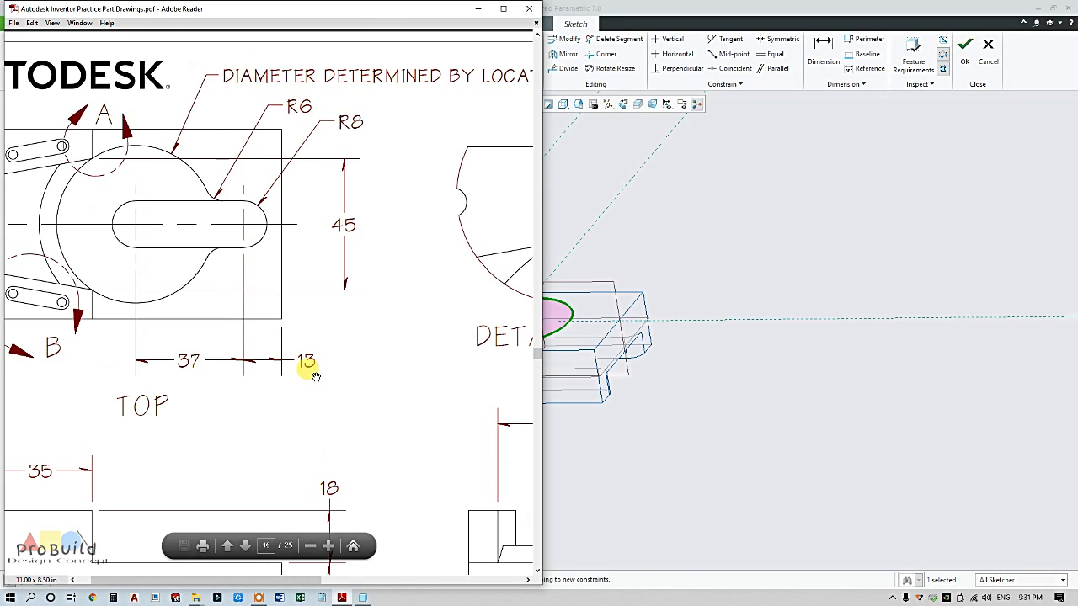
{"action": "scroll", "coordinate": [315, 375], "scroll_direction": "down", "scroll_amount": 3, "text": "ctrl"}
{"action": "scroll", "coordinate": [305, 441], "scroll_direction": "up", "scroll_amount": 2, "text": "ctrl"}
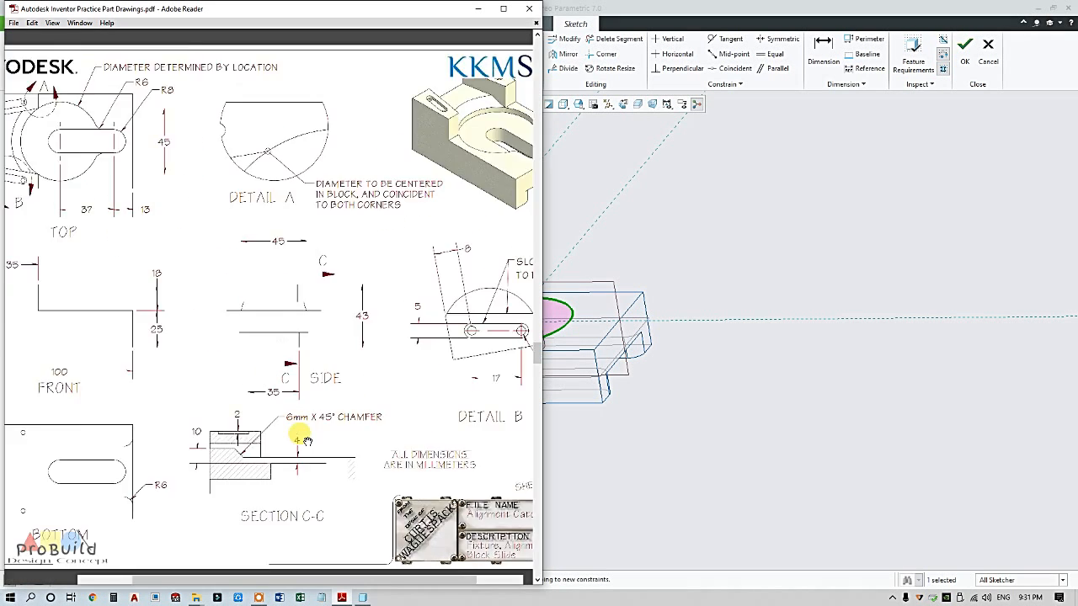
{"action": "scroll", "coordinate": [299, 434], "scroll_direction": "up", "scroll_amount": 3, "text": "ctrl"}
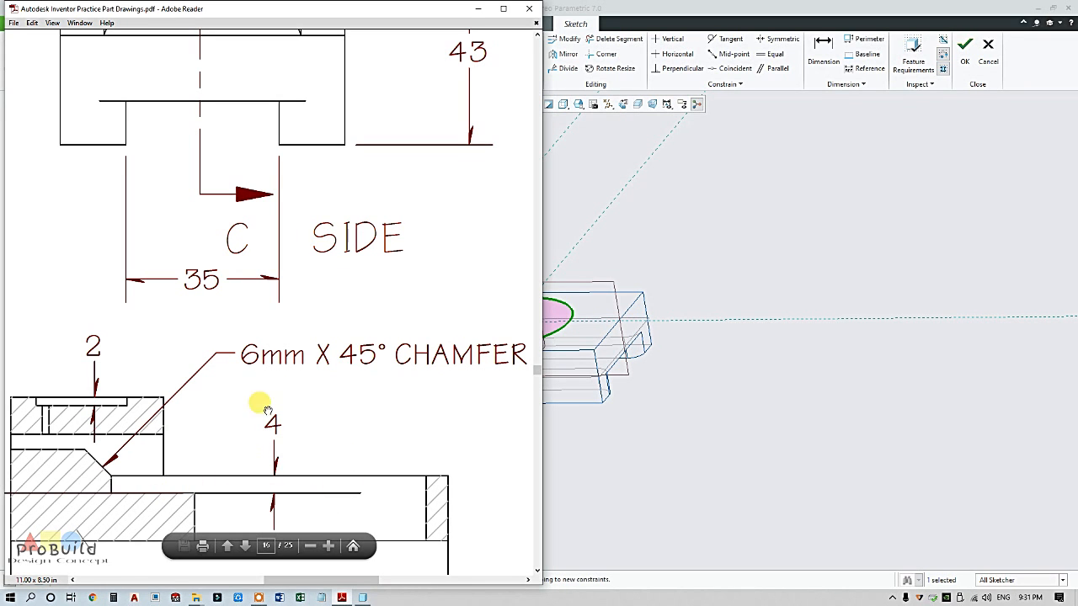
{"action": "scroll", "coordinate": [278, 395], "scroll_direction": "down", "scroll_amount": 3, "text": "ctrl"}
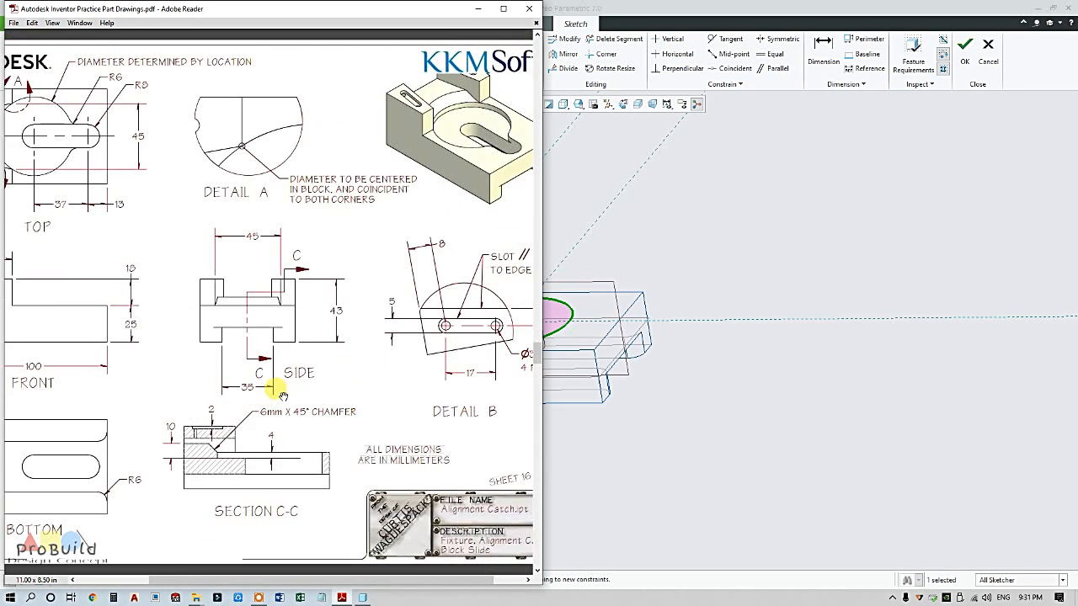
{"action": "scroll", "coordinate": [281, 394], "scroll_direction": "down", "scroll_amount": 2, "text": "ctrl"}
{"action": "left_click", "coordinate": [750, 378]}
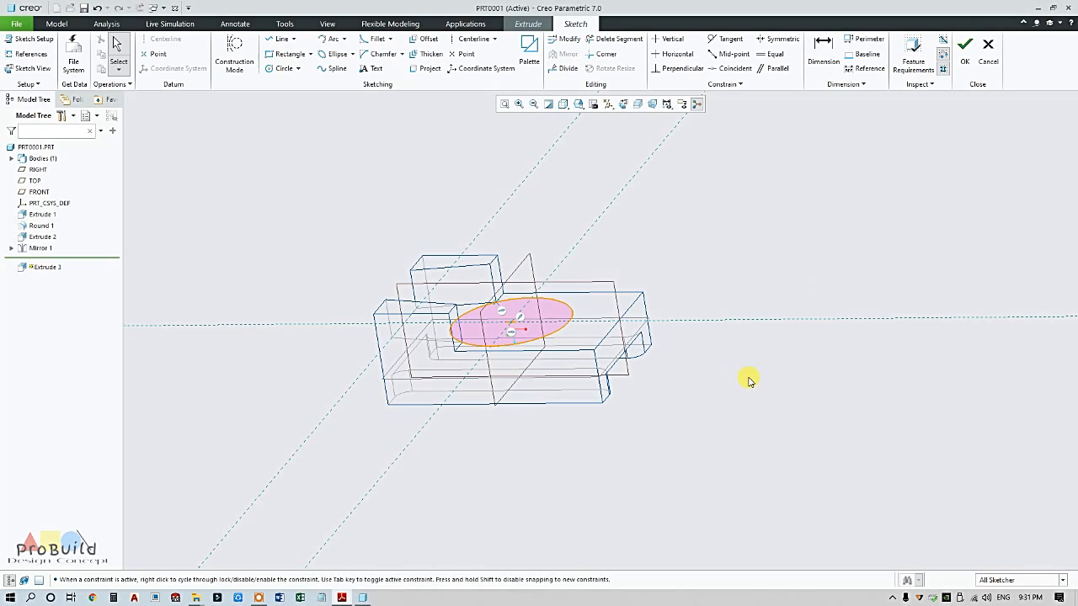
Finish the circle sketch and extrude it 4 mm down into the base, removing material.
{"action": "left_click", "coordinate": [962, 47]}
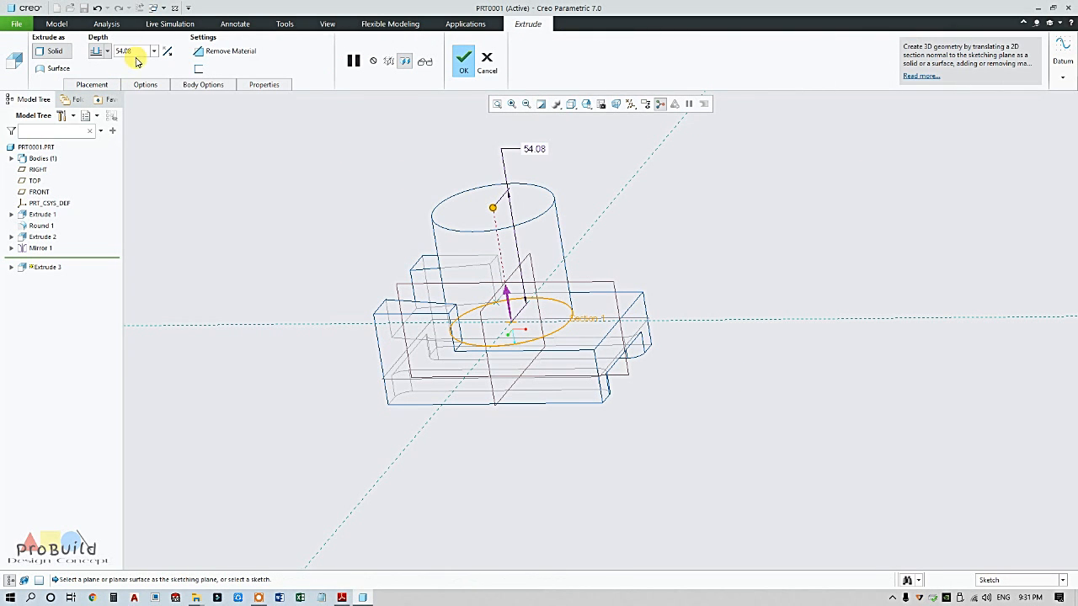
{"action": "type", "text": "4"}
{"action": "key", "text": "Return"}
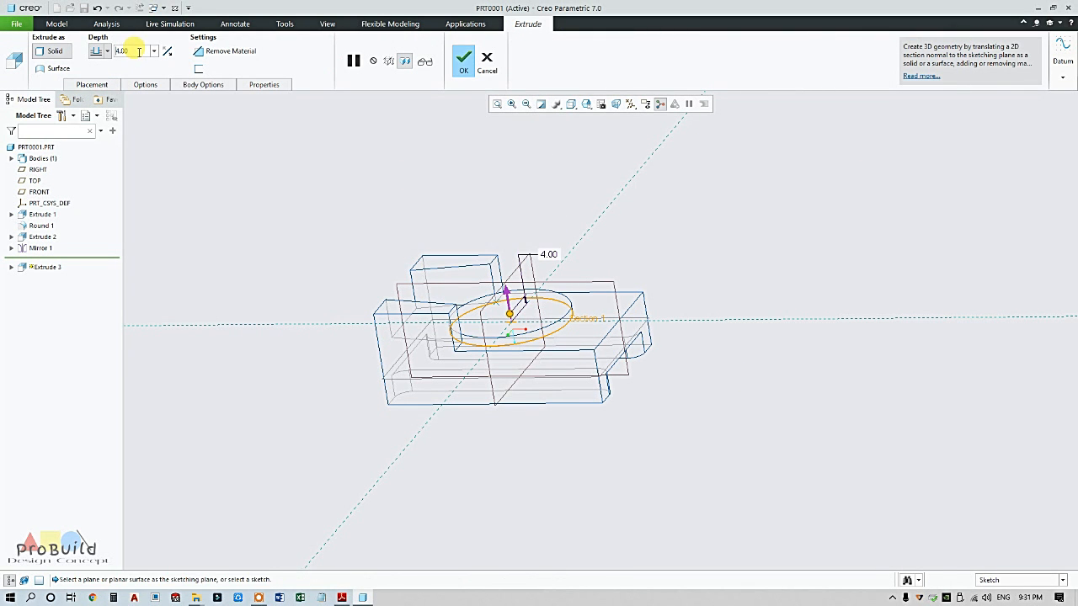
{"action": "left_click", "coordinate": [168, 52]}
{"action": "left_click", "coordinate": [220, 50]}
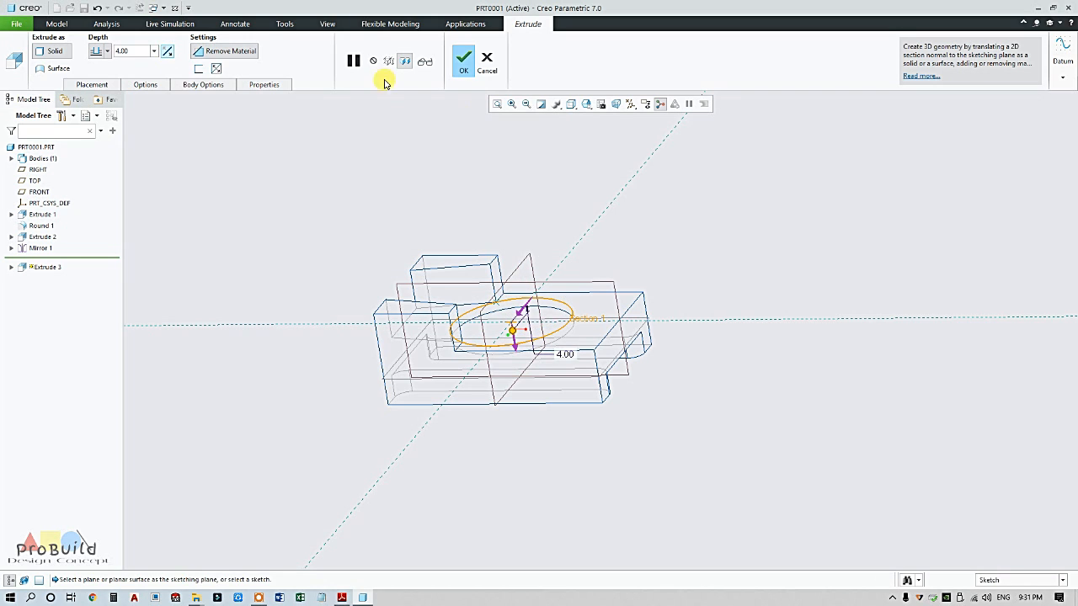
{"action": "scroll", "coordinate": [583, 207], "scroll_direction": "up", "scroll_amount": 4}
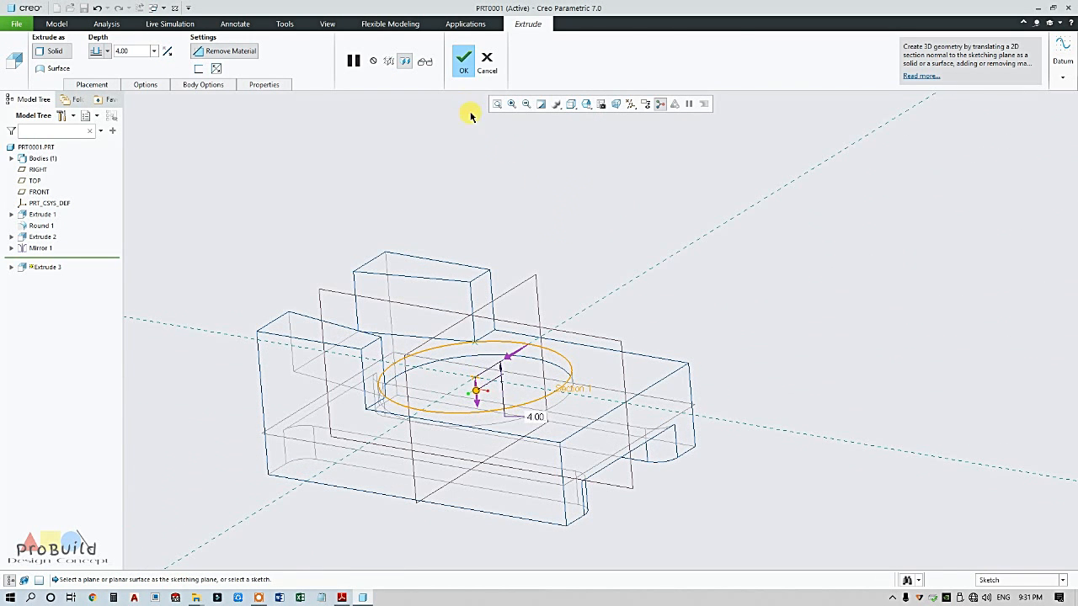
{"action": "left_click", "coordinate": [463, 61]}
Switch the model display to Shading With Edges and inspect the circular recess.
{"action": "left_click", "coordinate": [572, 105]}
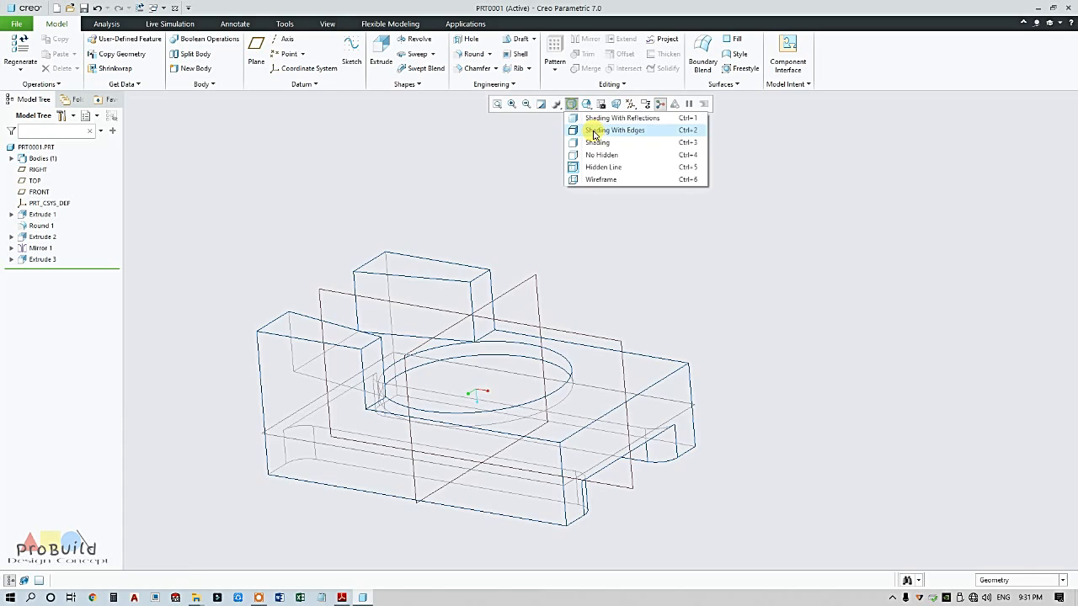
{"action": "left_click", "coordinate": [606, 130]}
{"action": "mouse_move", "coordinate": [552, 240]}
{"action": "middle_mouse_down"}
{"action": "mouse_move", "coordinate": [597, 272]}
{"action": "mouse_move", "coordinate": [592, 289]}
{"action": "mouse_move", "coordinate": [558, 233]}
{"action": "mouse_move", "coordinate": [537, 235]}
{"action": "mouse_move", "coordinate": [553, 255]}
{"action": "mouse_move", "coordinate": [491, 247]}
{"action": "mouse_move", "coordinate": [505, 262]}
{"action": "mouse_move", "coordinate": [476, 330]}
{"action": "middle_mouse_up"}
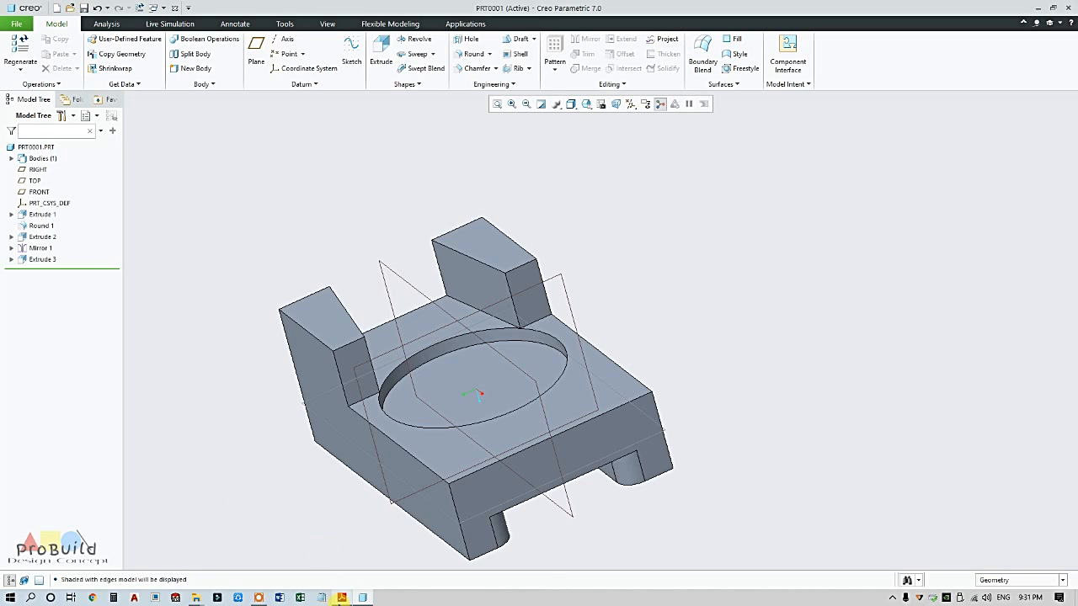
Look up the height and chamfer size of the step in Section C-C of the PDF drawing.
{"action": "left_click", "coordinate": [341, 597]}
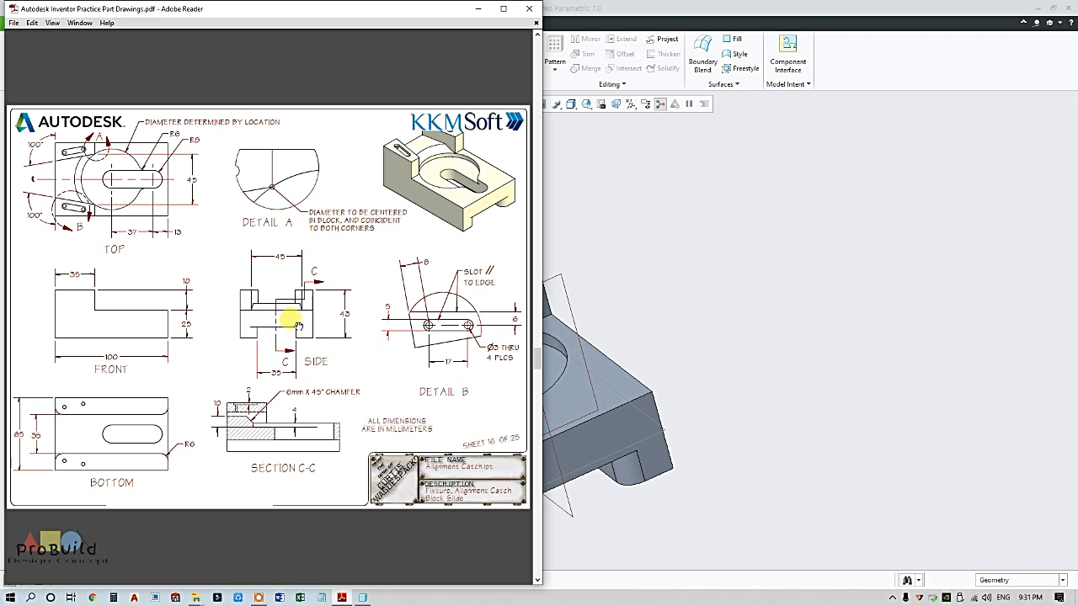
{"action": "scroll", "coordinate": [247, 431], "scroll_direction": "up", "scroll_amount": 5, "text": "ctrl"}
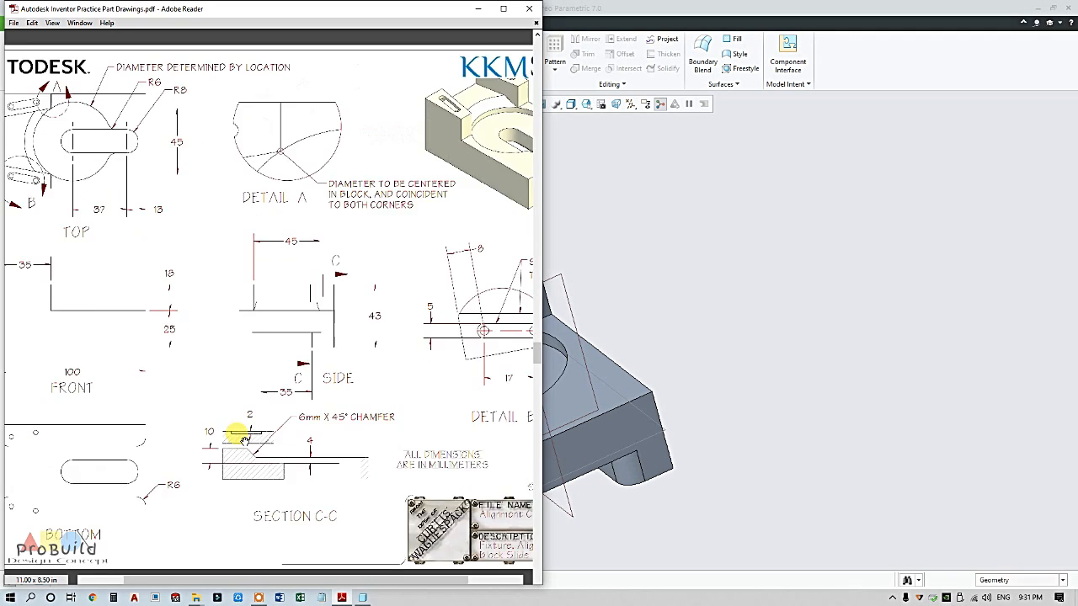
{"action": "scroll", "coordinate": [189, 472], "scroll_direction": "down", "scroll_amount": 1}
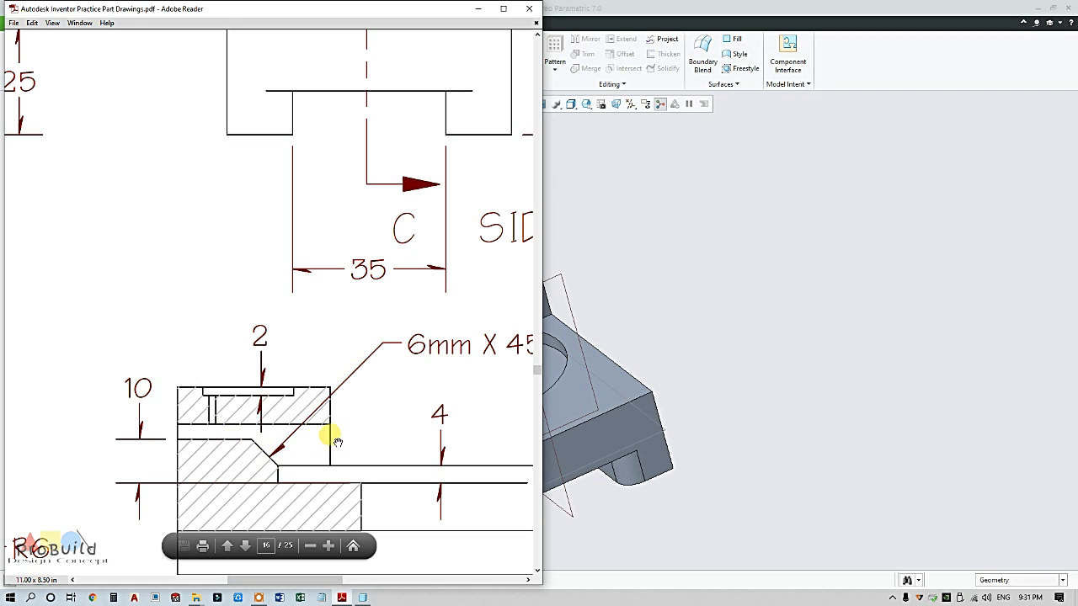
{"action": "scroll", "coordinate": [341, 435], "scroll_direction": "down", "scroll_amount": 5, "text": "ctrl"}
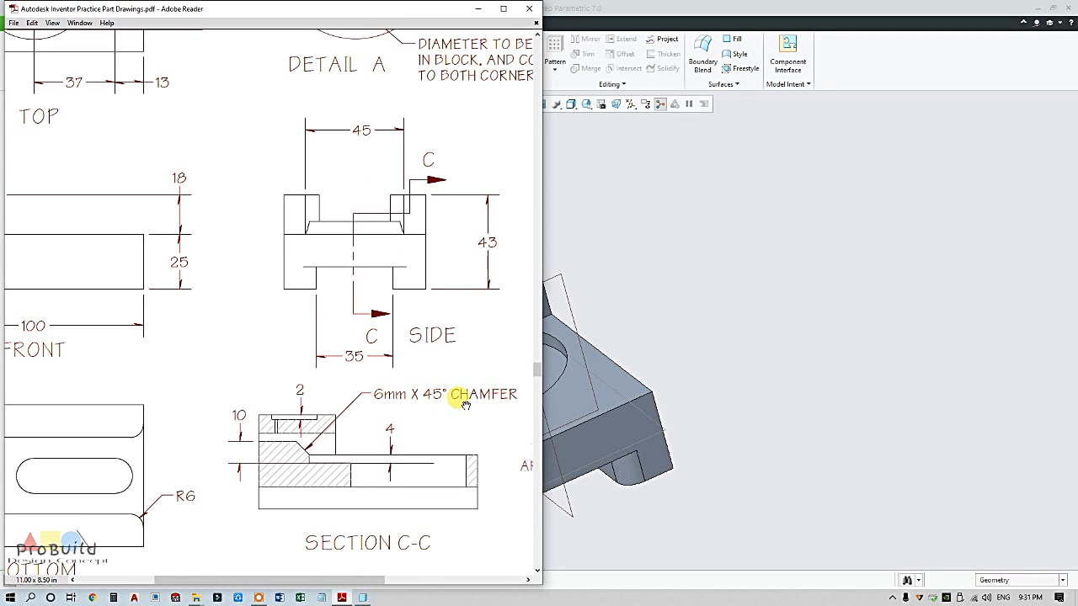
{"action": "left_click", "coordinate": [718, 309]}
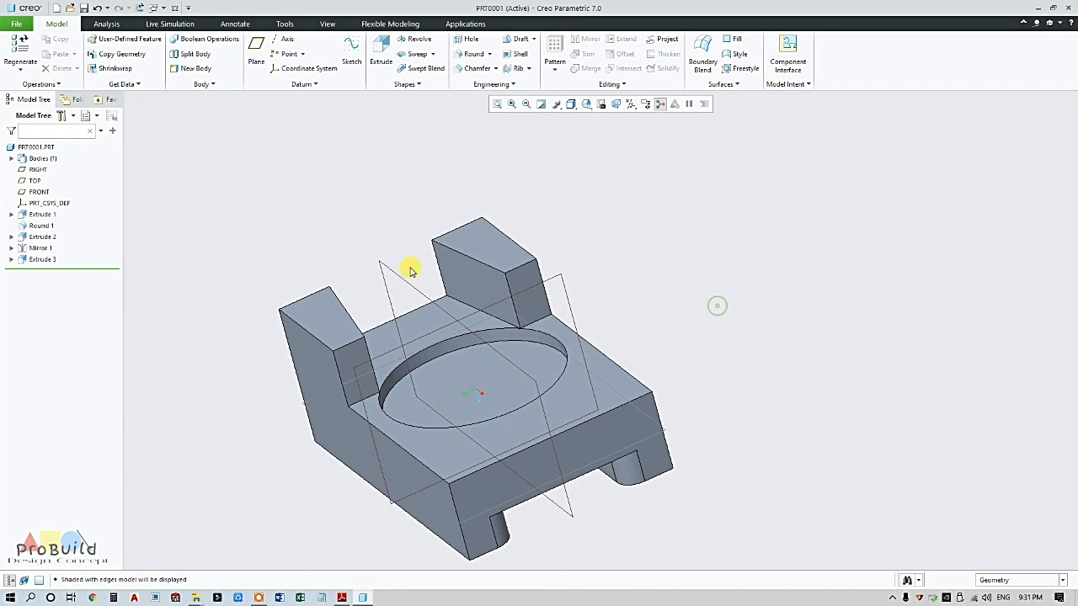
Start an extrusion sketch on the base's upper face, orient it to 2D and set the model display to Hidden Line.
{"action": "left_click", "coordinate": [416, 321]}
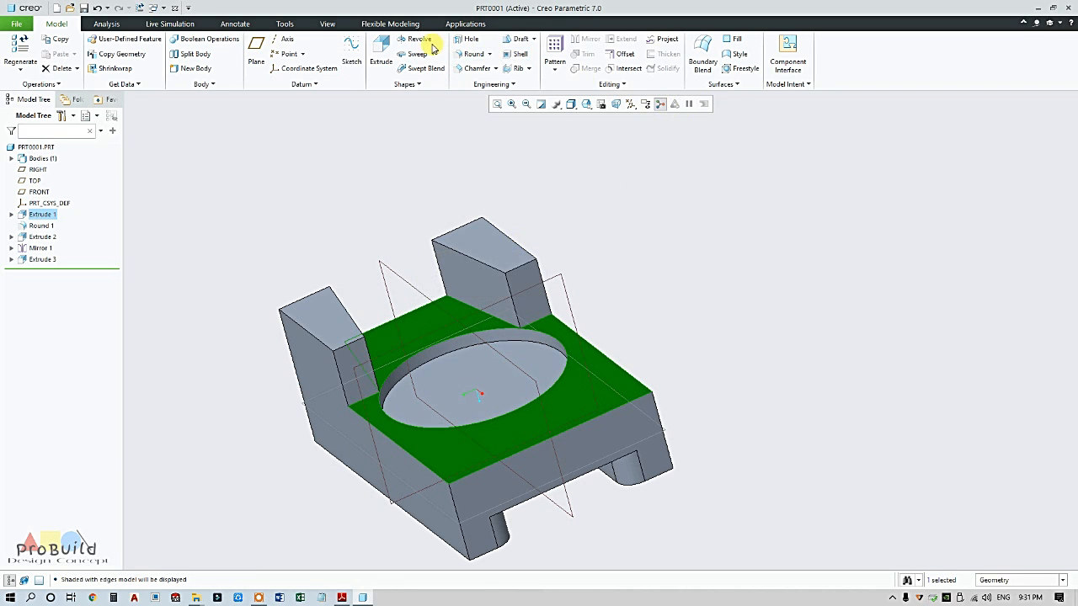
{"action": "left_click", "coordinate": [381, 49]}
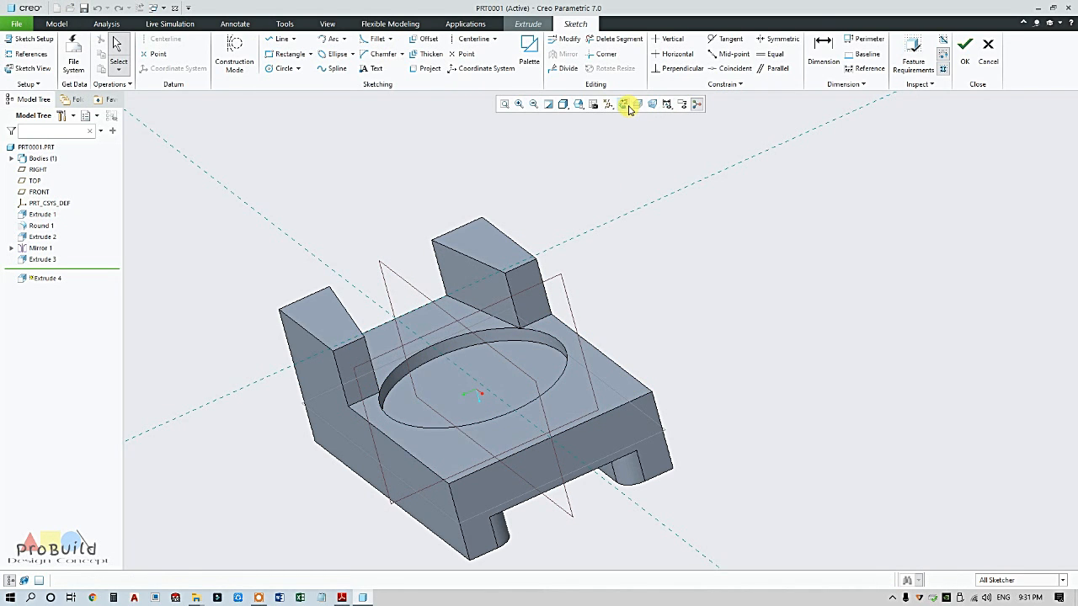
{"action": "left_click", "coordinate": [627, 107]}
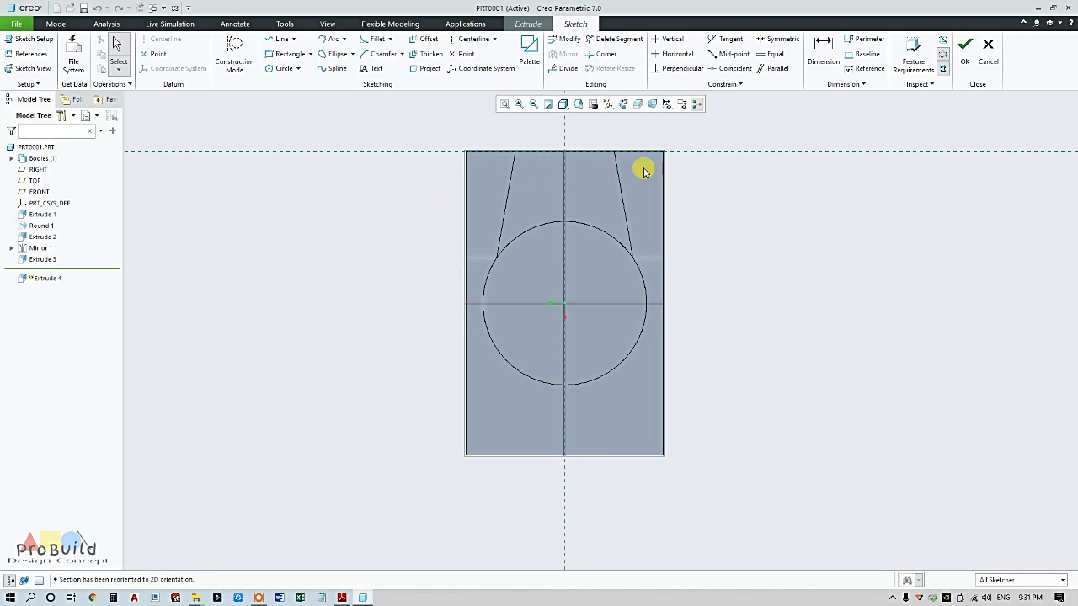
{"action": "left_click", "coordinate": [562, 104]}
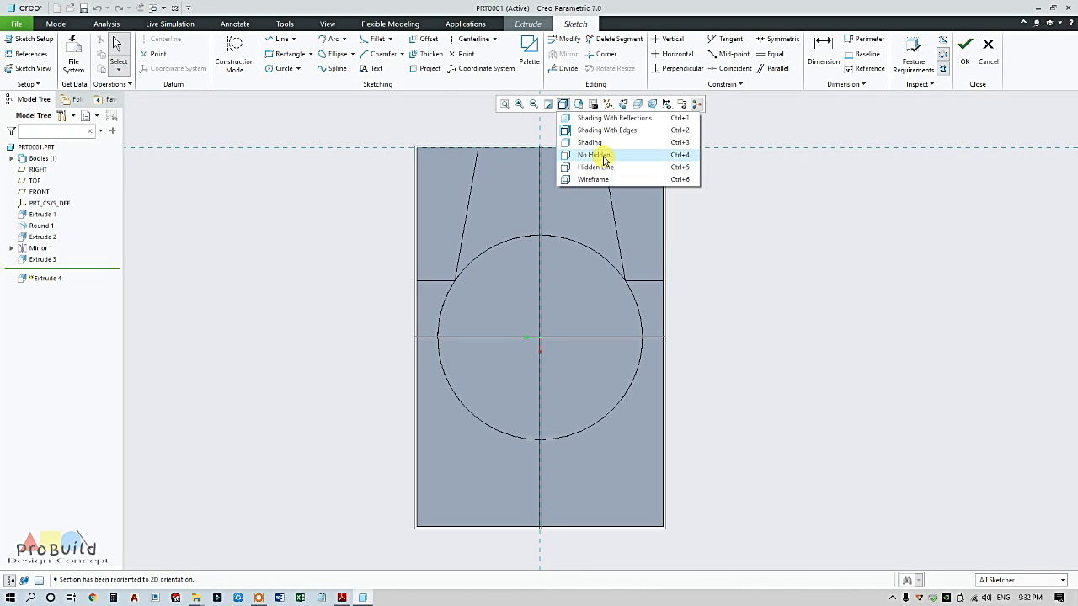
{"action": "left_click", "coordinate": [603, 157]}
{"action": "left_click", "coordinate": [562, 105]}
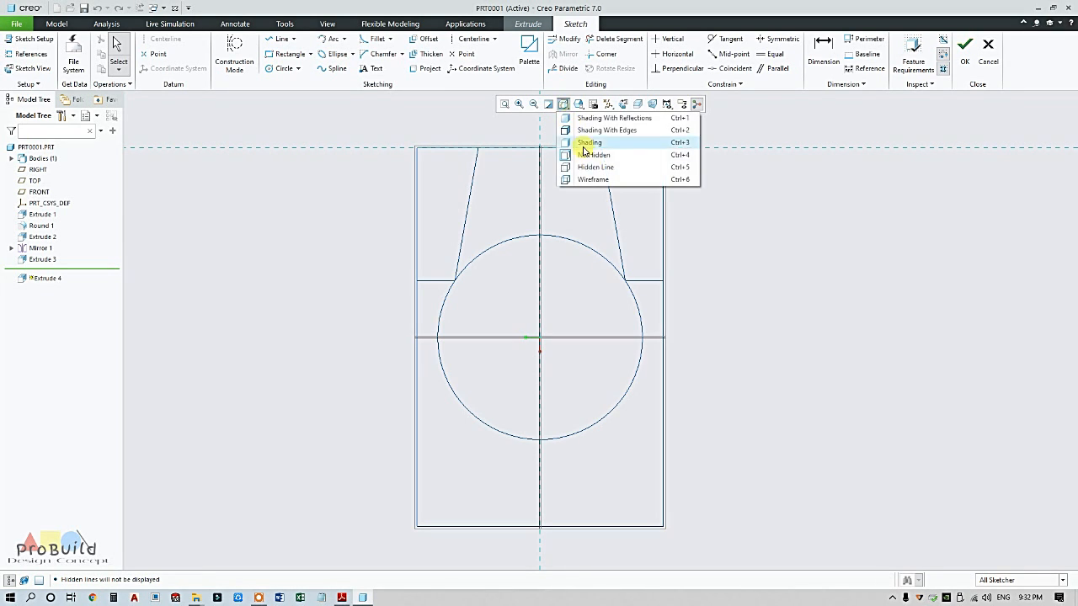
{"action": "left_click", "coordinate": [593, 166]}
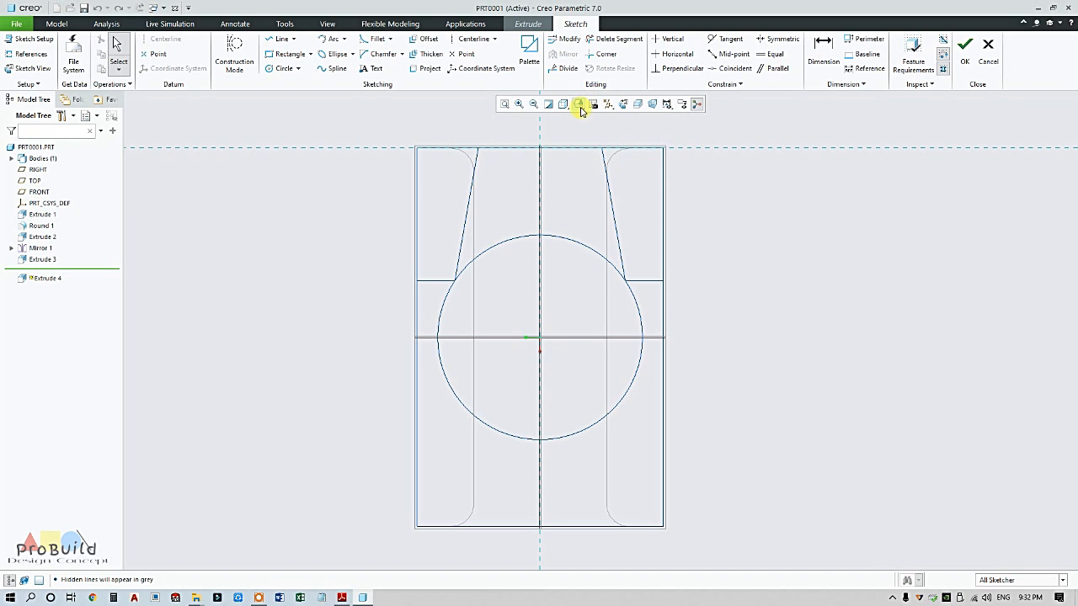
Project the recess arc, the two tapered block sides and the base's end edge into a closed profile between the raised blocks.
{"action": "left_click", "coordinate": [431, 68]}
{"action": "left_click", "coordinate": [524, 236]}
{"action": "left_click", "coordinate": [564, 236]}
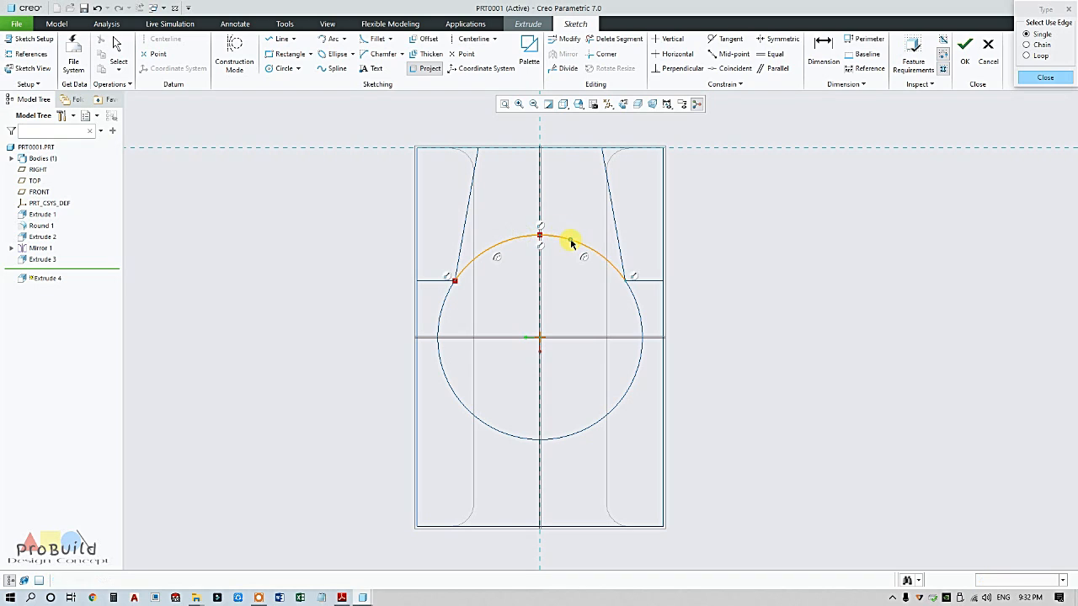
{"action": "left_click", "coordinate": [615, 229]}
{"action": "left_click", "coordinate": [568, 151]}
{"action": "left_click", "coordinate": [468, 187]}
{"action": "middle_click", "coordinate": [709, 219]}
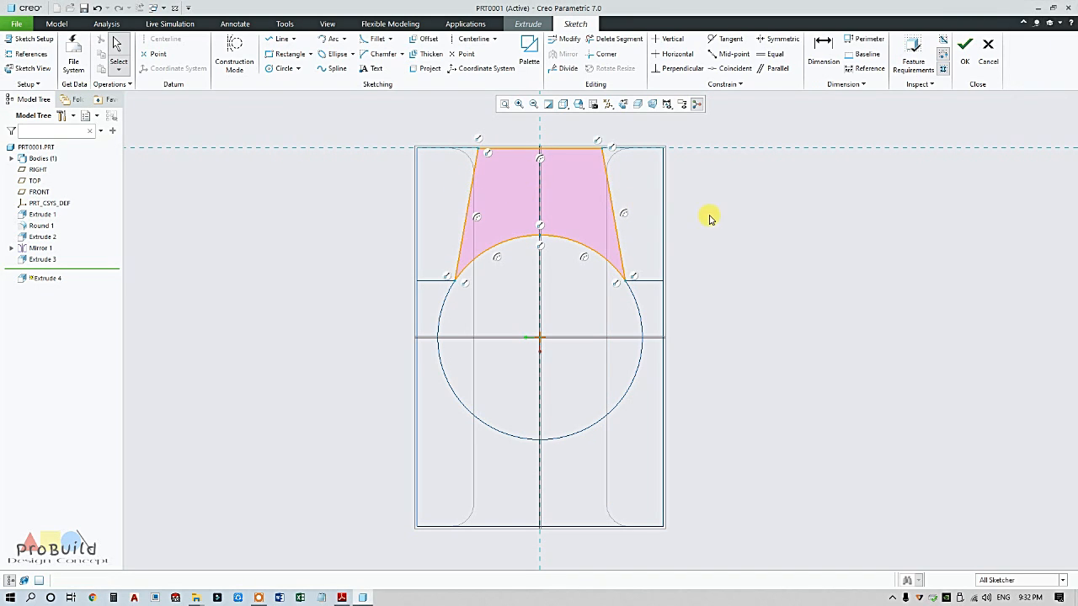
Check the step height in Section C-C, finish the sketch and set the extrusion depth to 10 mm.
{"action": "mouse_move", "coordinate": [555, 312]}
{"action": "middle_mouse_down"}
{"action": "mouse_move", "coordinate": [681, 248]}
{"action": "mouse_move", "coordinate": [375, 468]}
{"action": "middle_mouse_up"}
{"action": "left_click", "coordinate": [341, 597]}
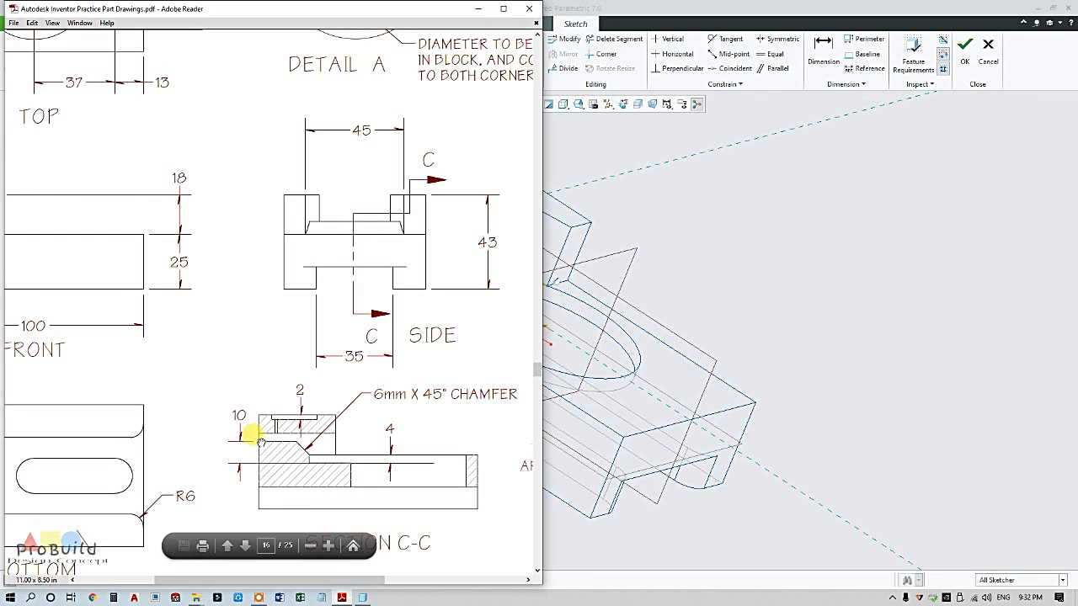
{"action": "left_click", "coordinate": [886, 249]}
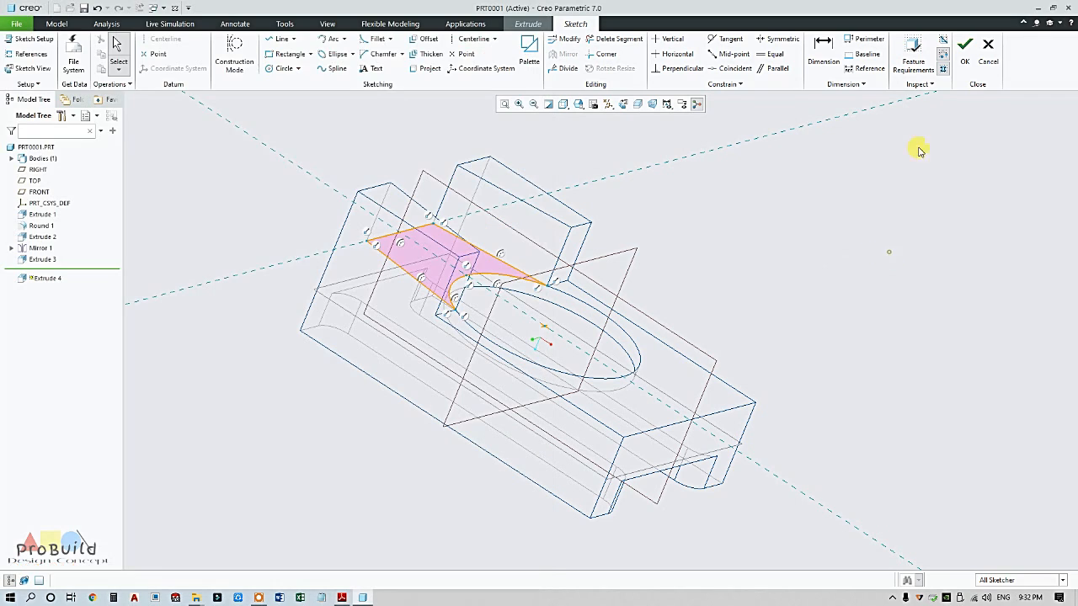
{"action": "left_click", "coordinate": [964, 52]}
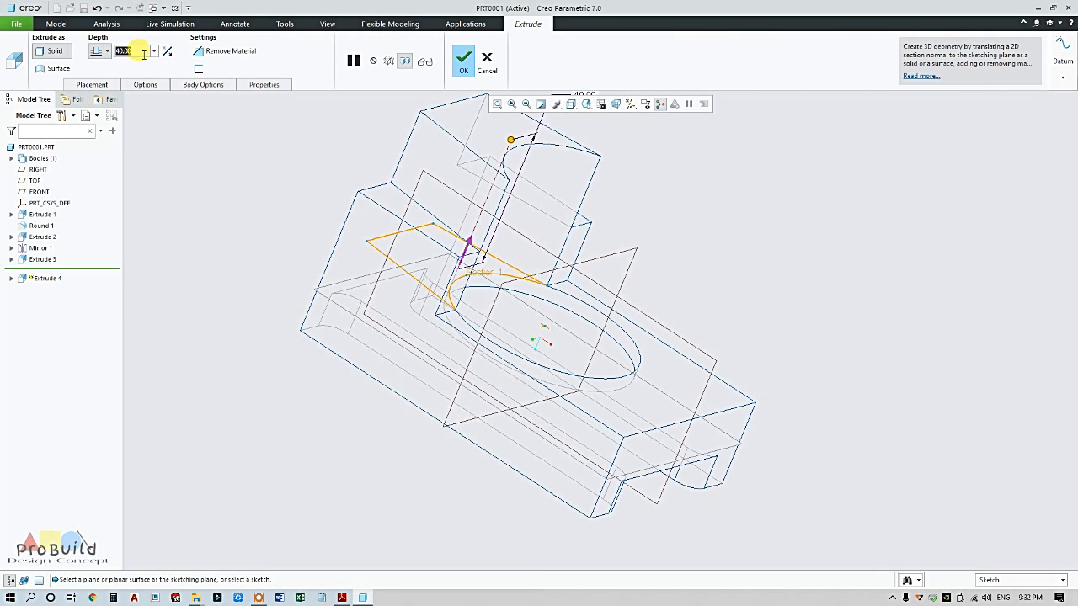
{"action": "type", "text": "10"}
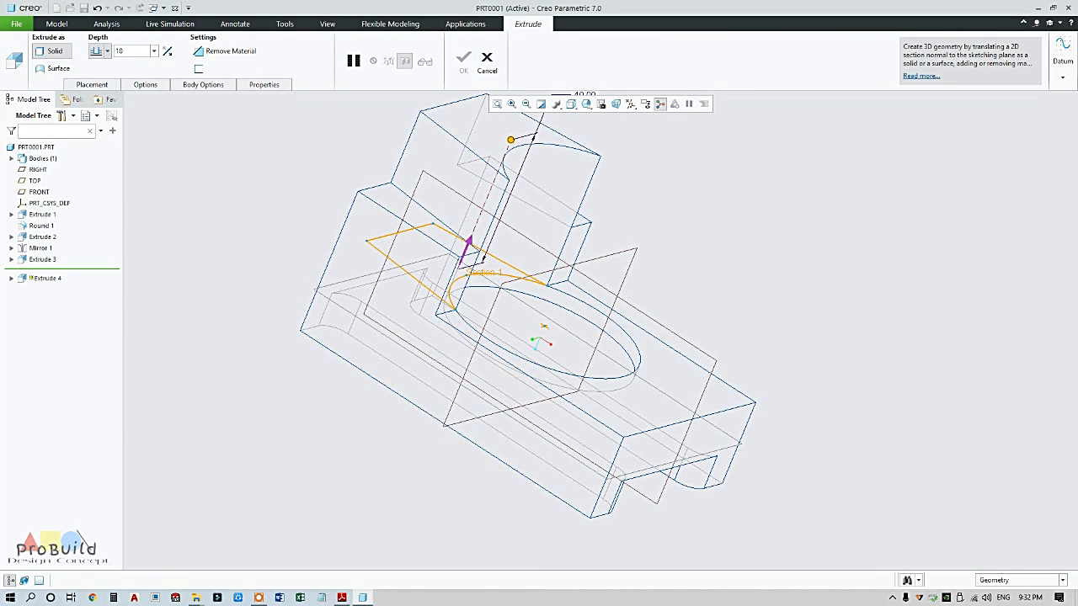
Recheck Section C-C, change the step's extrusion depth to 6 mm and complete the extrusion in the default orientation.
{"action": "left_click", "coordinate": [343, 598]}
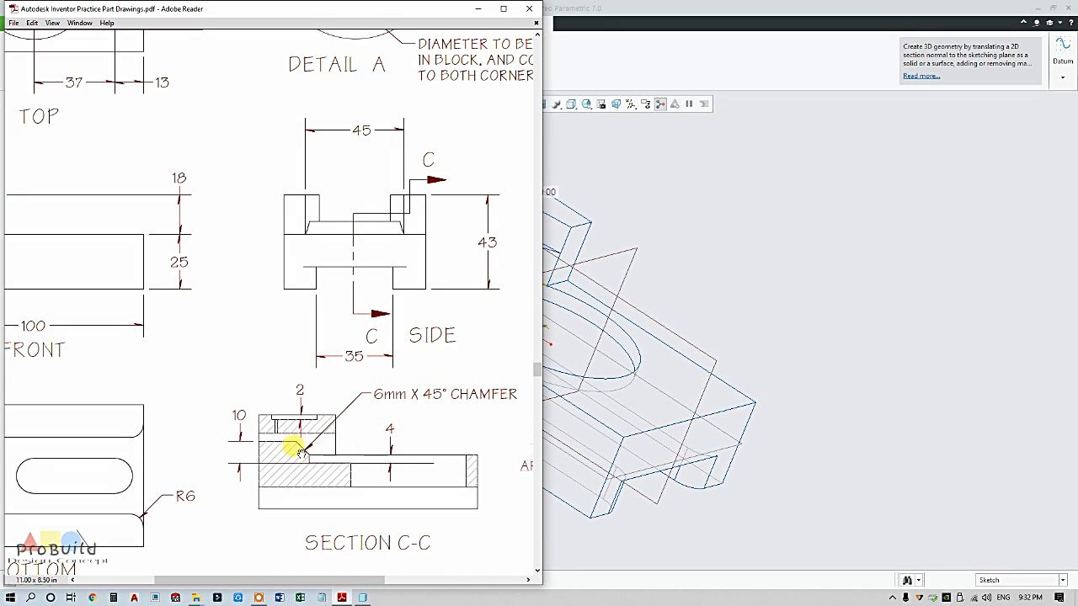
{"action": "left_click", "coordinate": [873, 259]}
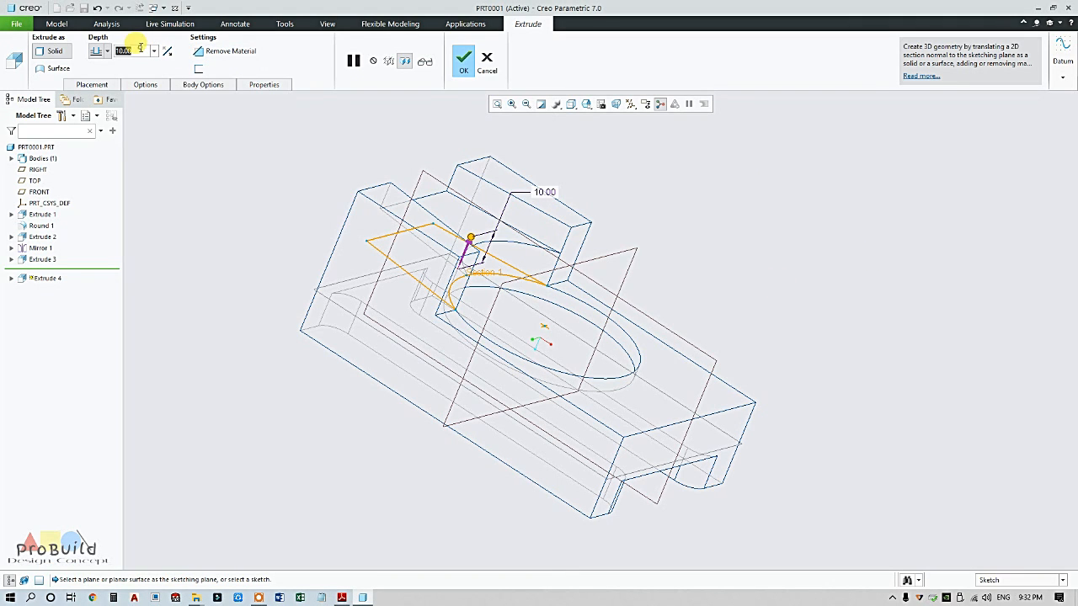
{"action": "type", "text": "6"}
{"action": "key", "text": "Return"}
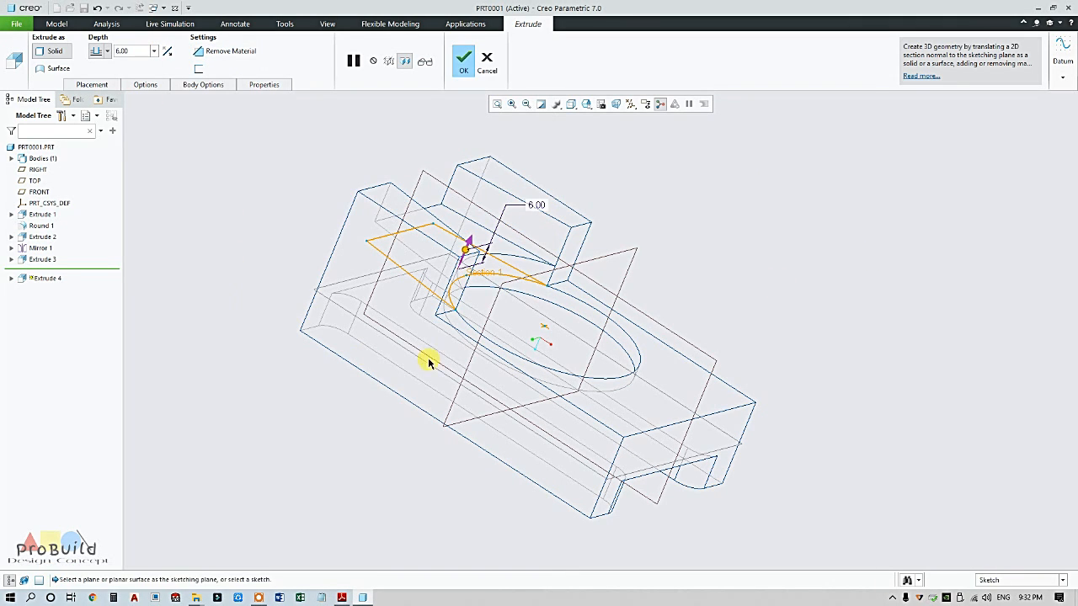
{"action": "scroll", "coordinate": [409, 321], "scroll_direction": "up", "scroll_amount": 3}
{"action": "key", "text": "ctrl+d"}
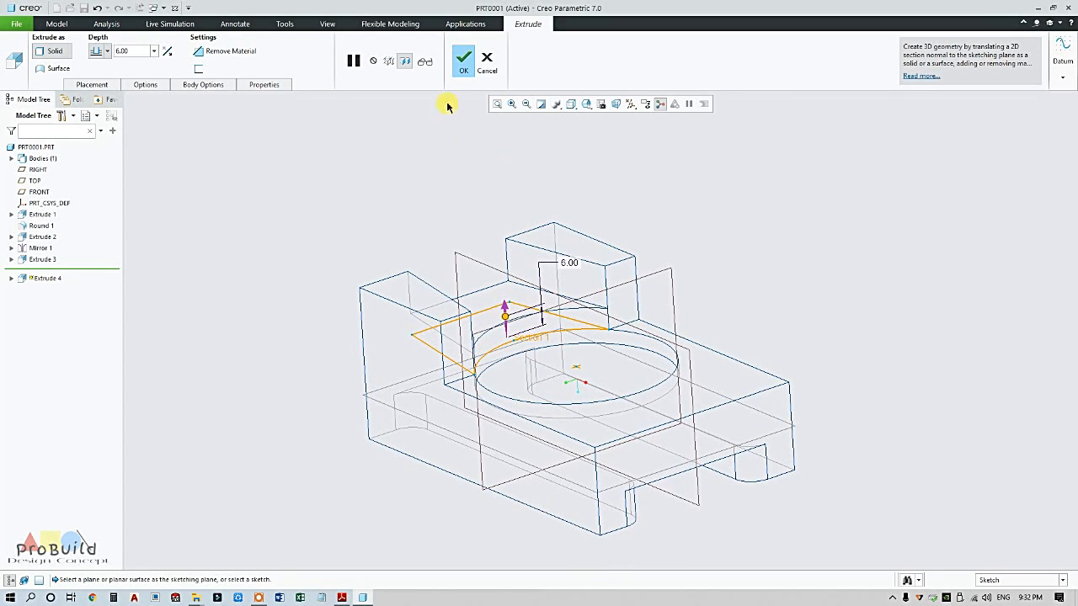
{"action": "left_click", "coordinate": [466, 61]}
Chamfer the curved upper edge of the step beside the circular recess with D x D set to 6 mm.
{"action": "scroll", "coordinate": [602, 221], "scroll_direction": "up", "scroll_amount": 2}
{"action": "scroll", "coordinate": [671, 247], "scroll_direction": "down", "scroll_amount": 4}
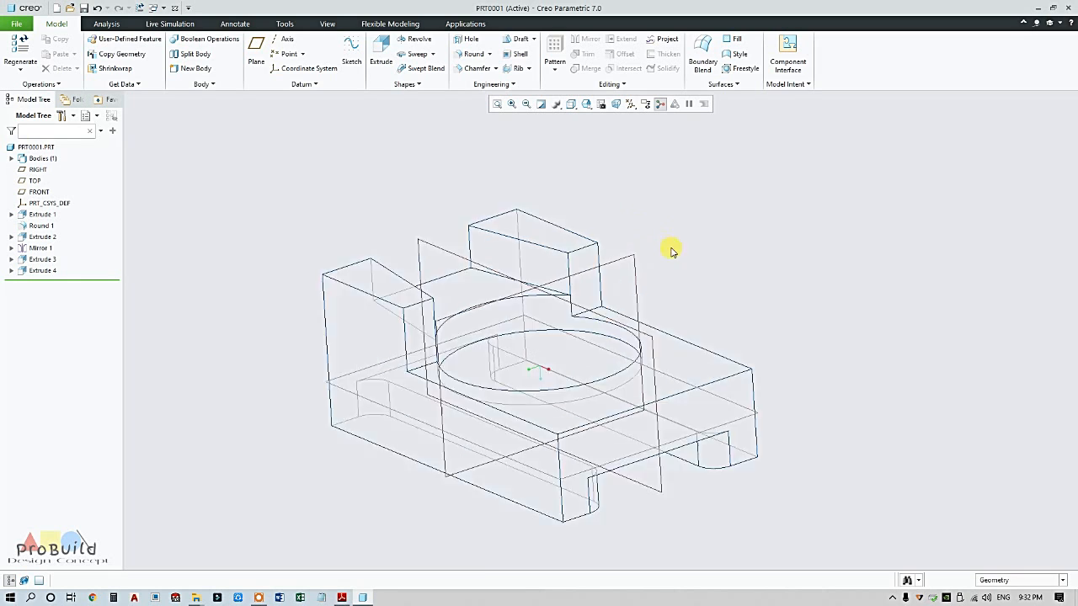
{"action": "left_click", "coordinate": [471, 69]}
{"action": "left_click", "coordinate": [442, 319]}
{"action": "middle_click_drag", "start_coordinate": [429, 349], "coordinate": [476, 378]}
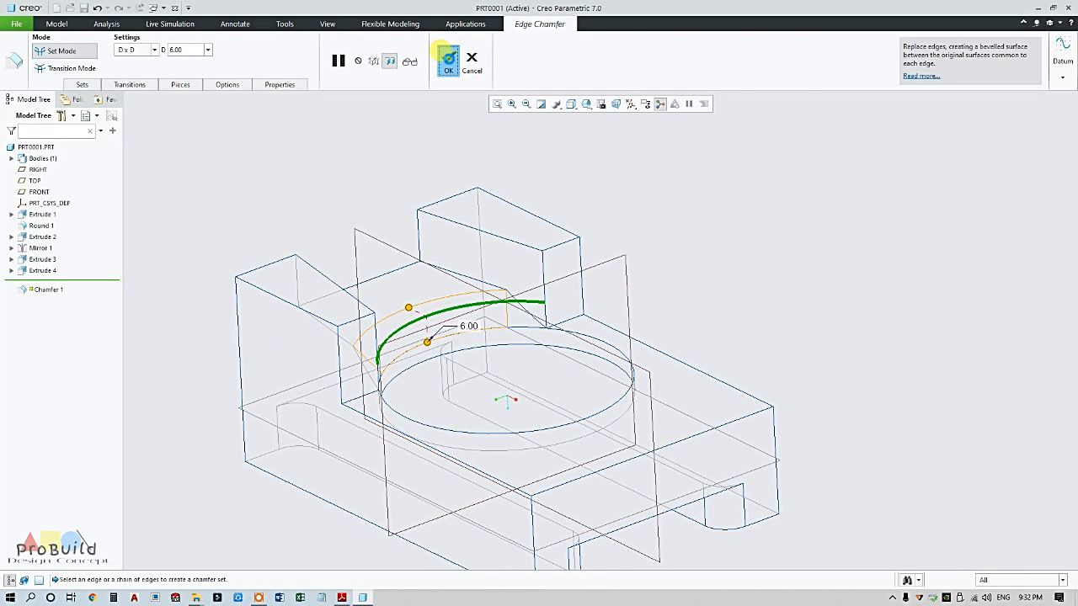
{"action": "left_click", "coordinate": [448, 61]}
Switch the model display to Shading With Edges and inspect the chamfered step.
{"action": "left_click", "coordinate": [571, 104]}
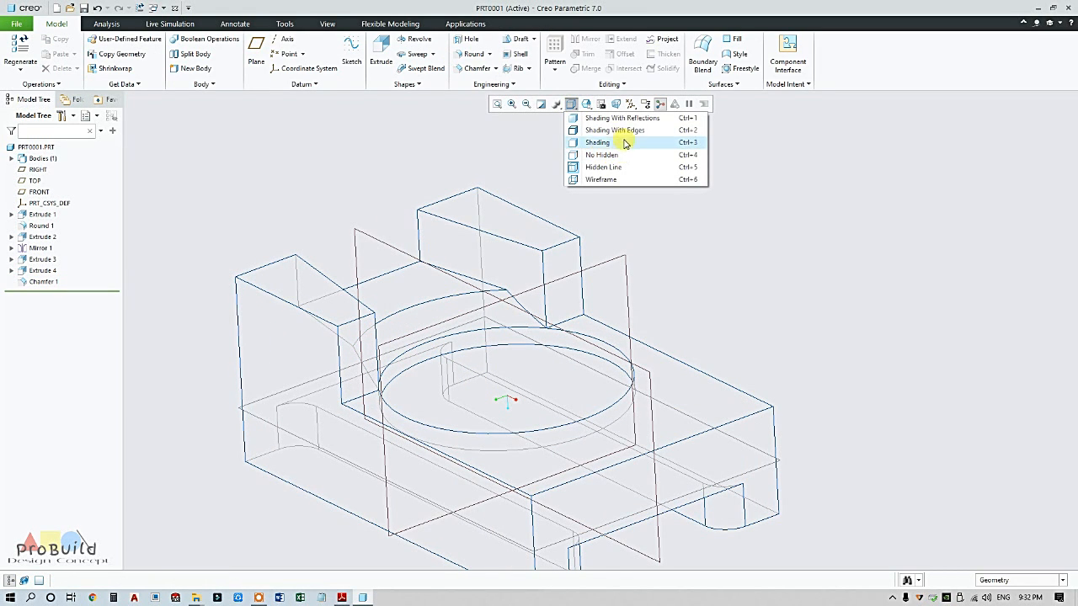
{"action": "left_click", "coordinate": [617, 129]}
{"action": "mouse_move", "coordinate": [690, 313]}
{"action": "middle_mouse_down"}
{"action": "mouse_move", "coordinate": [704, 353]}
{"action": "mouse_move", "coordinate": [669, 298]}
{"action": "mouse_move", "coordinate": [627, 382]}
{"action": "mouse_move", "coordinate": [606, 361]}
{"action": "mouse_move", "coordinate": [671, 291]}
{"action": "mouse_move", "coordinate": [649, 275]}
{"action": "mouse_move", "coordinate": [679, 328]}
{"action": "middle_mouse_up"}
{"action": "scroll", "coordinate": [679, 328], "scroll_direction": "down", "scroll_amount": 4}
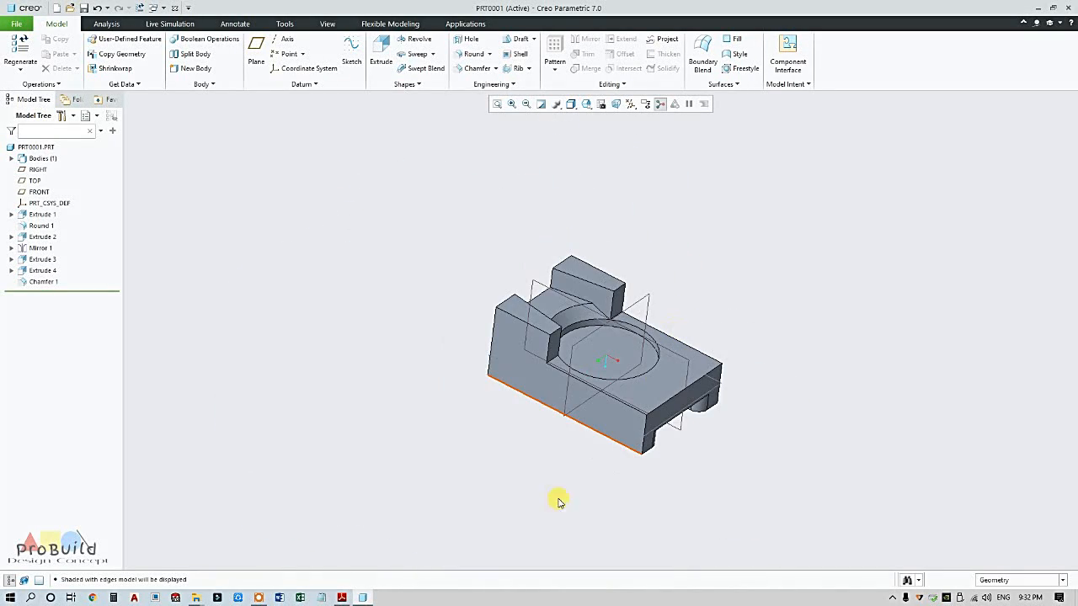
Look up the slot's radii and position dimensions in the Top view of the PDF drawing.
{"action": "left_click", "coordinate": [341, 596]}
{"action": "left_click_drag", "start_coordinate": [396, 392], "coordinate": [274, 394]}
{"action": "scroll", "coordinate": [144, 250], "scroll_direction": "down", "scroll_amount": 3, "text": "ctrl"}
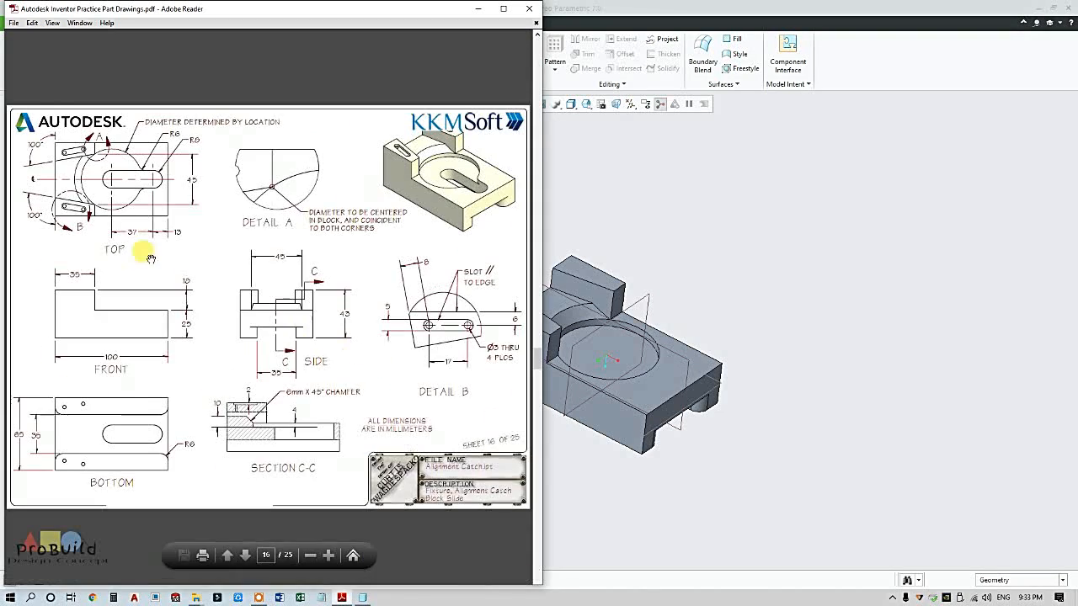
{"action": "scroll", "coordinate": [92, 173], "scroll_direction": "up", "scroll_amount": 2, "text": "ctrl"}
{"action": "left_click_drag", "start_coordinate": [139, 173], "coordinate": [170, 200]}
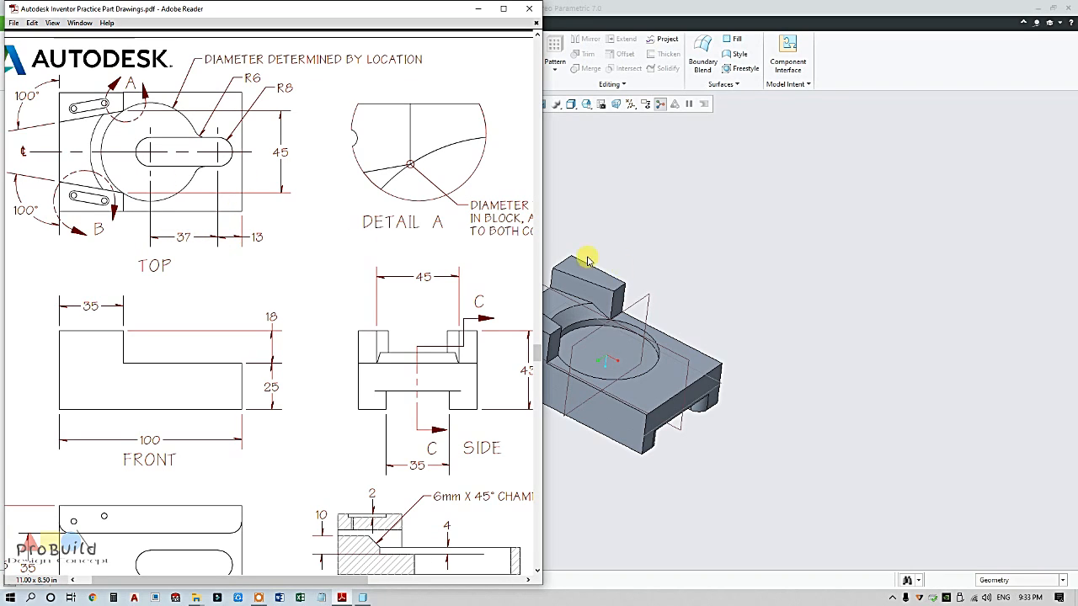
{"action": "left_click", "coordinate": [747, 295]}
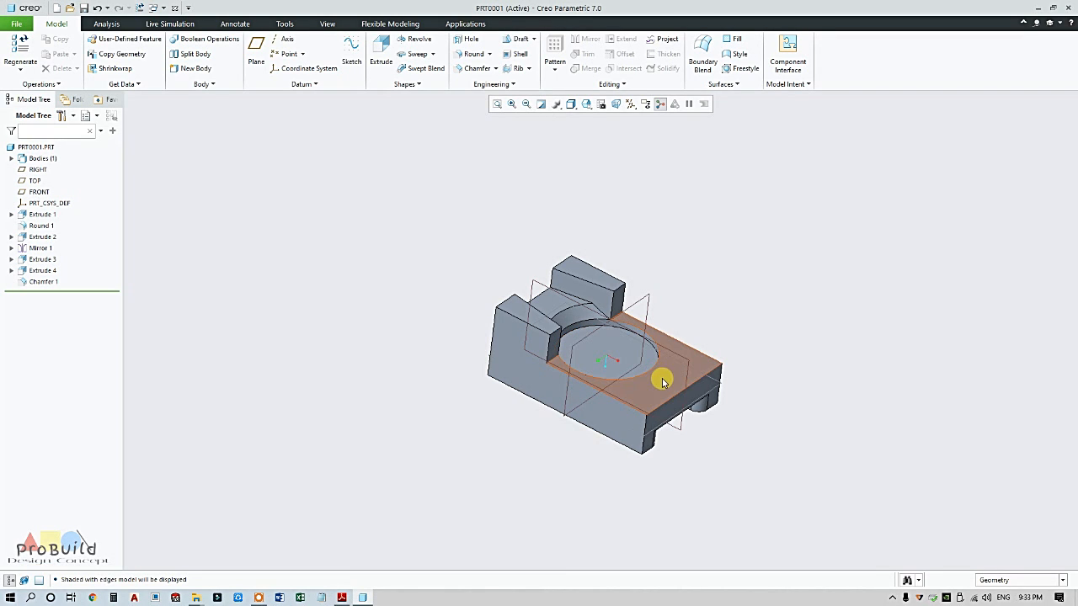
Start an extrusion sketch on the base's upper face and add the block's crosswise centre plane as a sketch reference.
{"action": "left_click", "coordinate": [662, 378]}
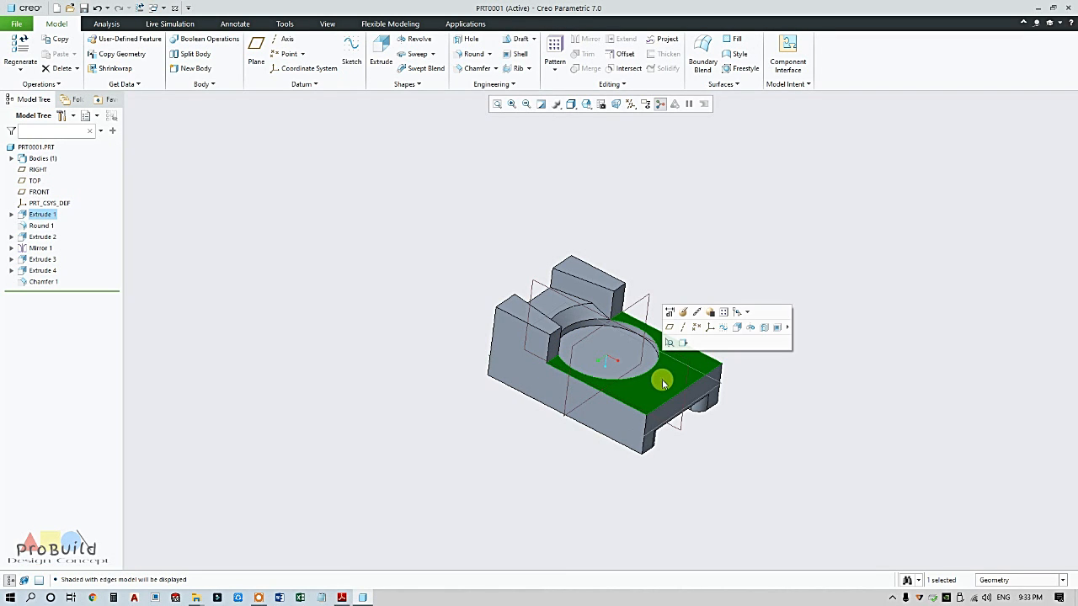
{"action": "left_click", "coordinate": [383, 48]}
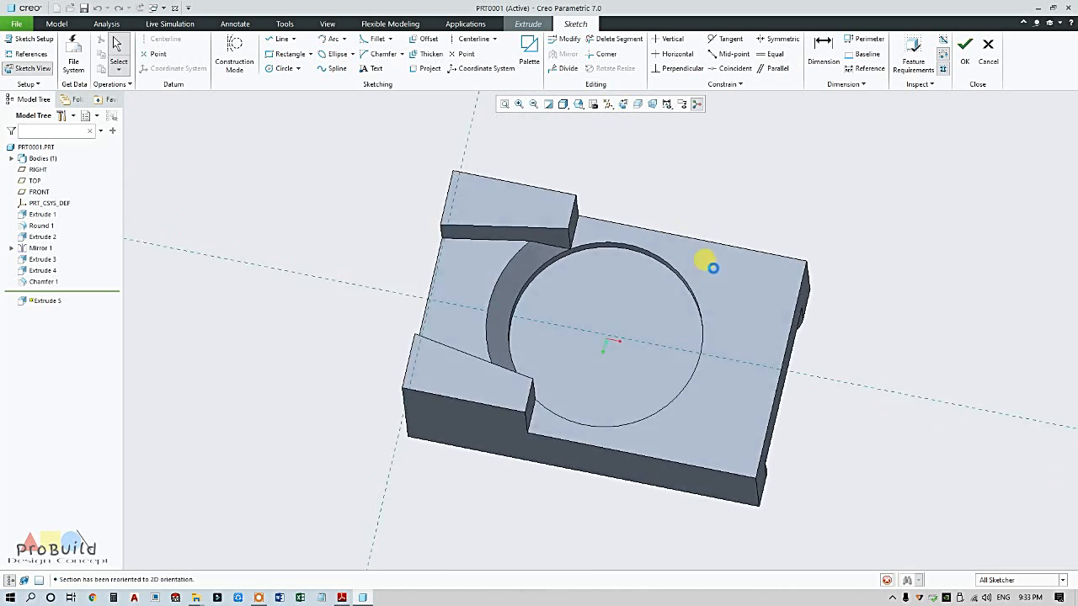
{"action": "left_click", "coordinate": [20, 52]}
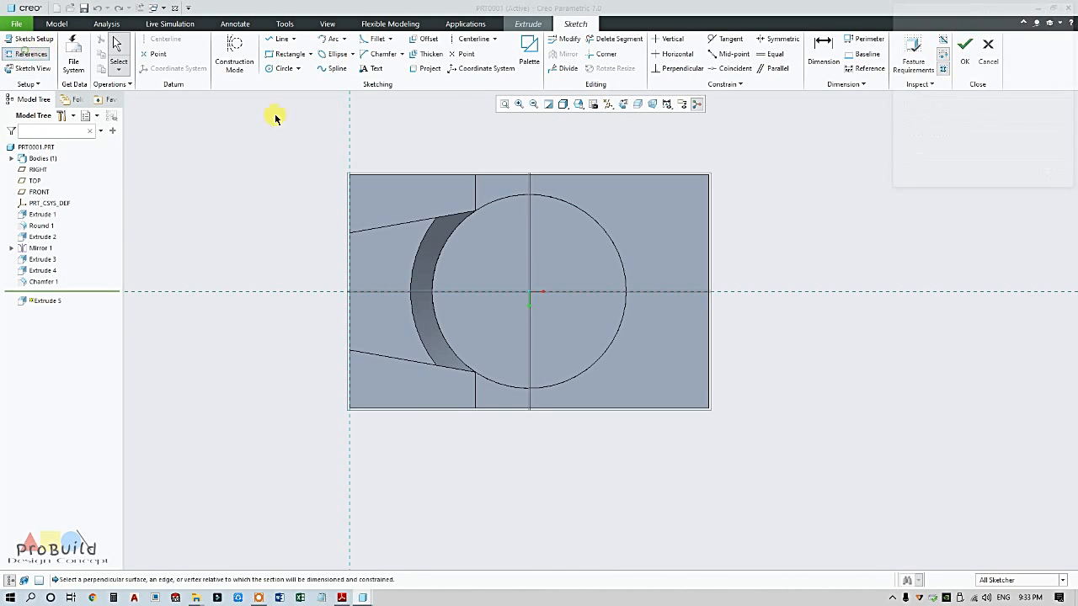
{"action": "left_click", "coordinate": [522, 228]}
{"action": "left_click", "coordinate": [530, 214]}
{"action": "middle_click", "coordinate": [505, 140]}
Sketch a circle centred on the circular recess and set its diameter to 16 mm.
{"action": "left_click", "coordinate": [279, 70]}
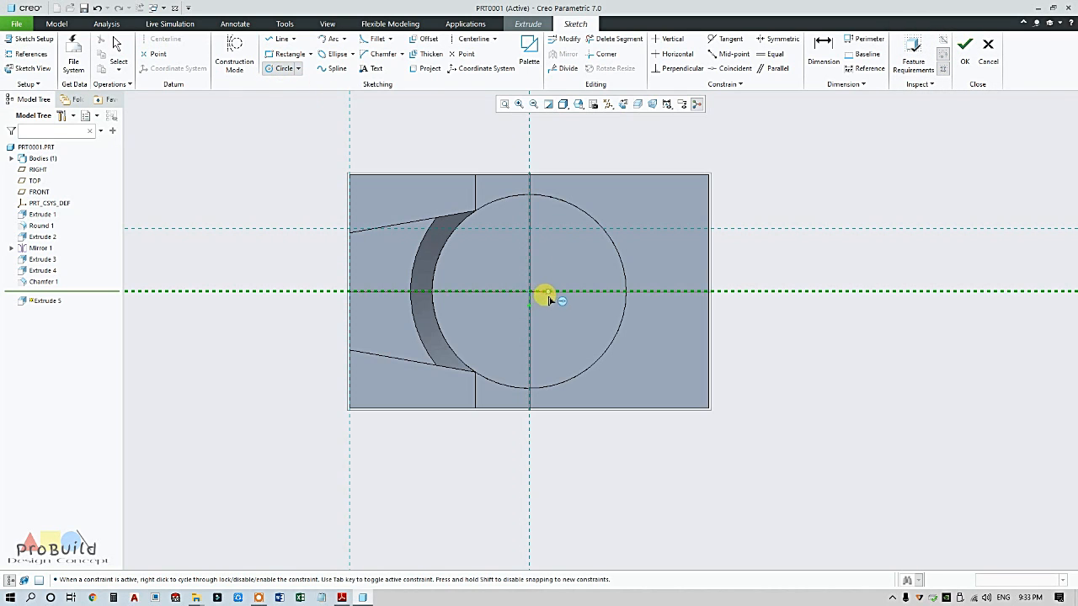
{"action": "scroll", "coordinate": [548, 299], "scroll_direction": "up", "scroll_amount": 3}
{"action": "left_click", "coordinate": [522, 288]}
{"action": "left_click", "coordinate": [561, 268]}
{"action": "middle_click", "coordinate": [589, 243]}
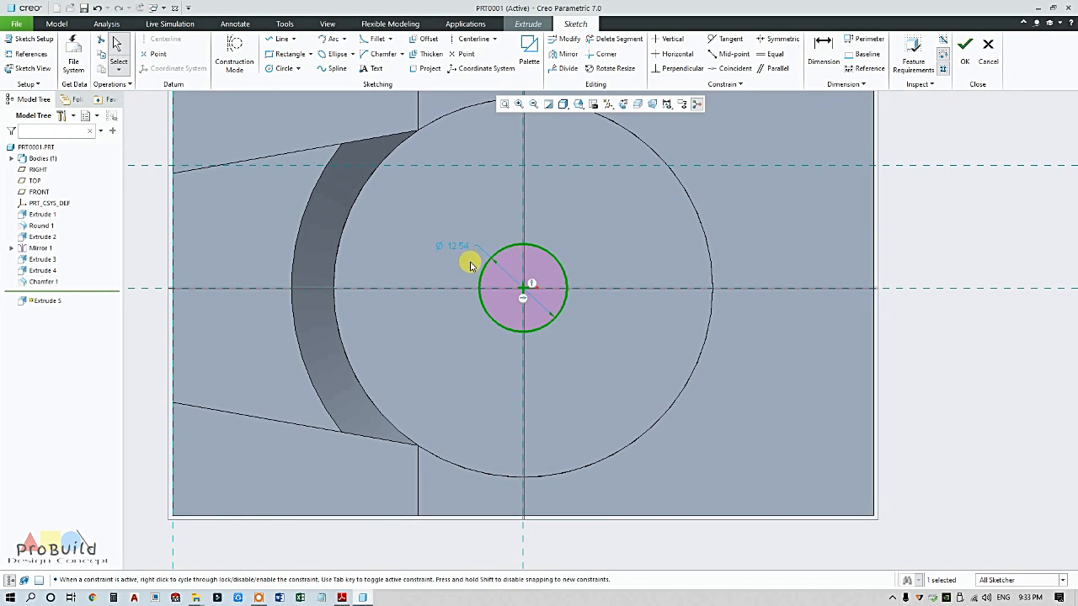
{"action": "left_click", "coordinate": [459, 245]}
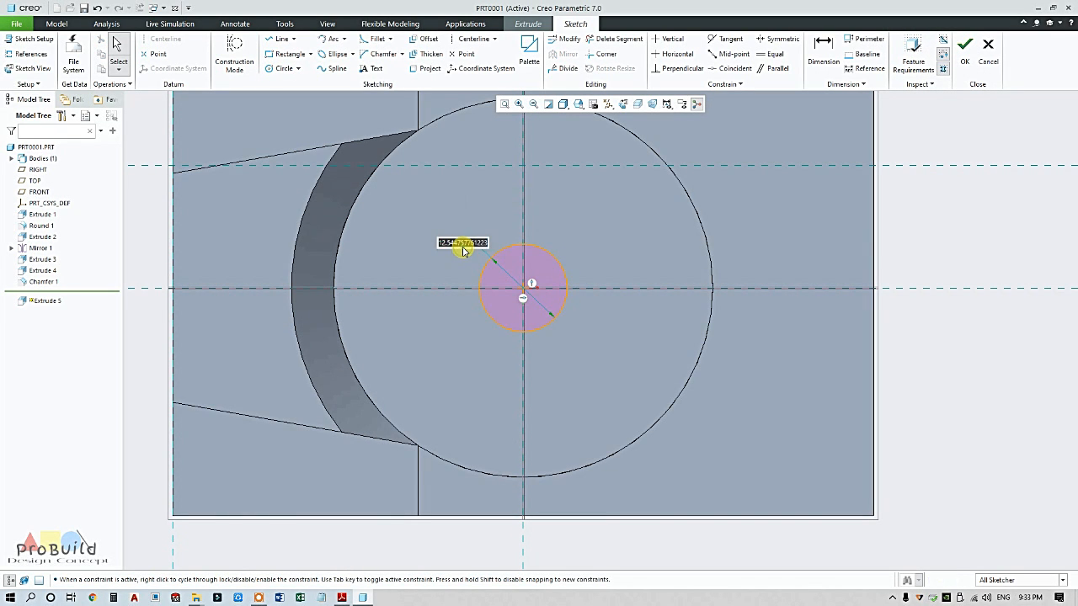
{"action": "key", "text": "Return"}
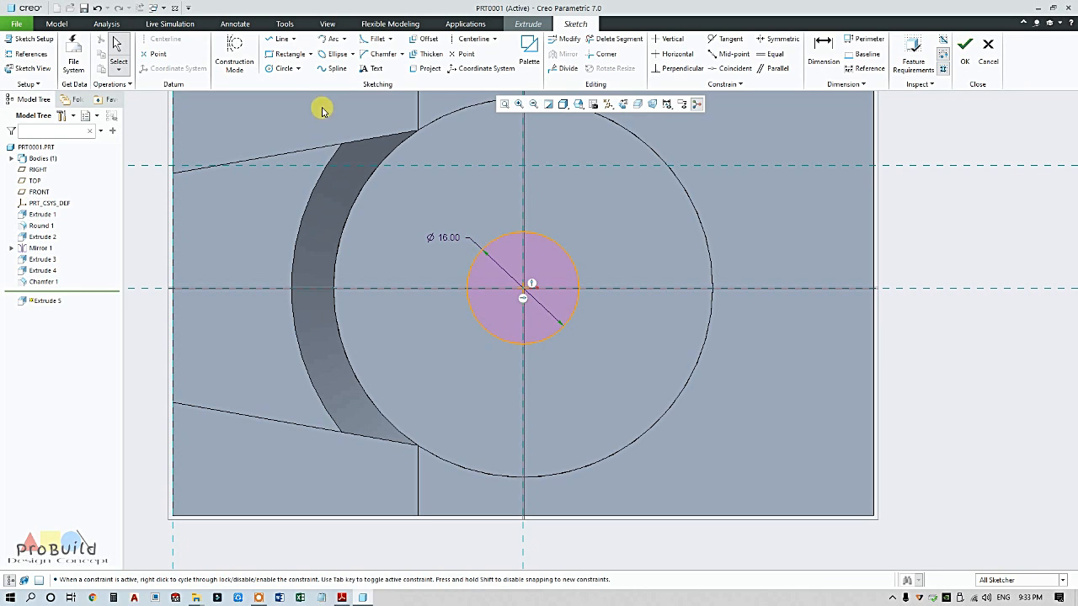
Sketch a second circle of equal diameter on the horizontal centreline and set its centre distance from the first circle to 37 mm.
{"action": "left_click", "coordinate": [281, 68]}
{"action": "left_click", "coordinate": [781, 288]}
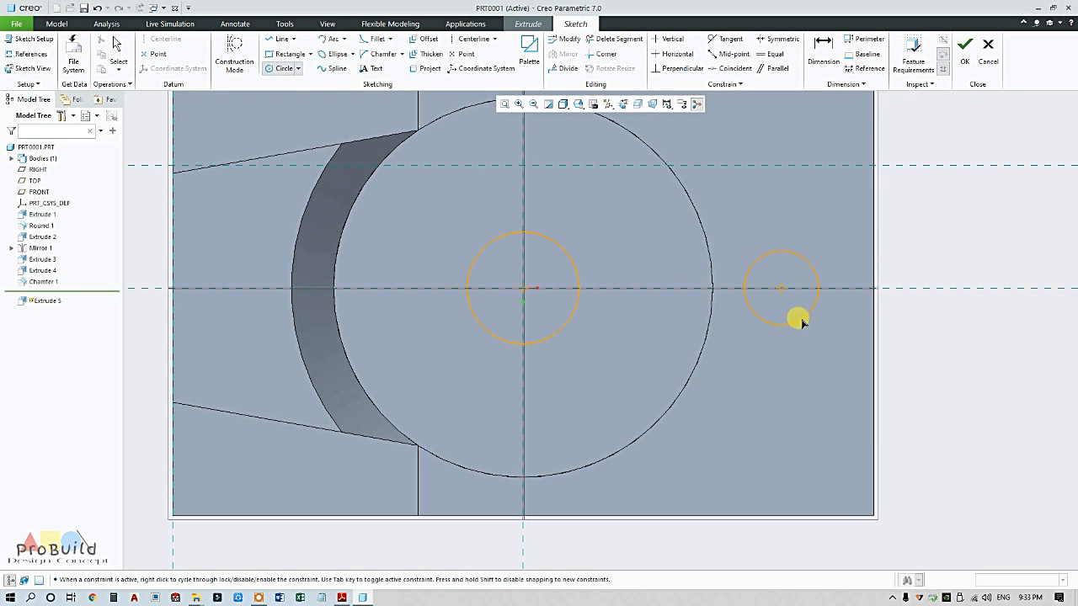
{"action": "left_click", "coordinate": [808, 337]}
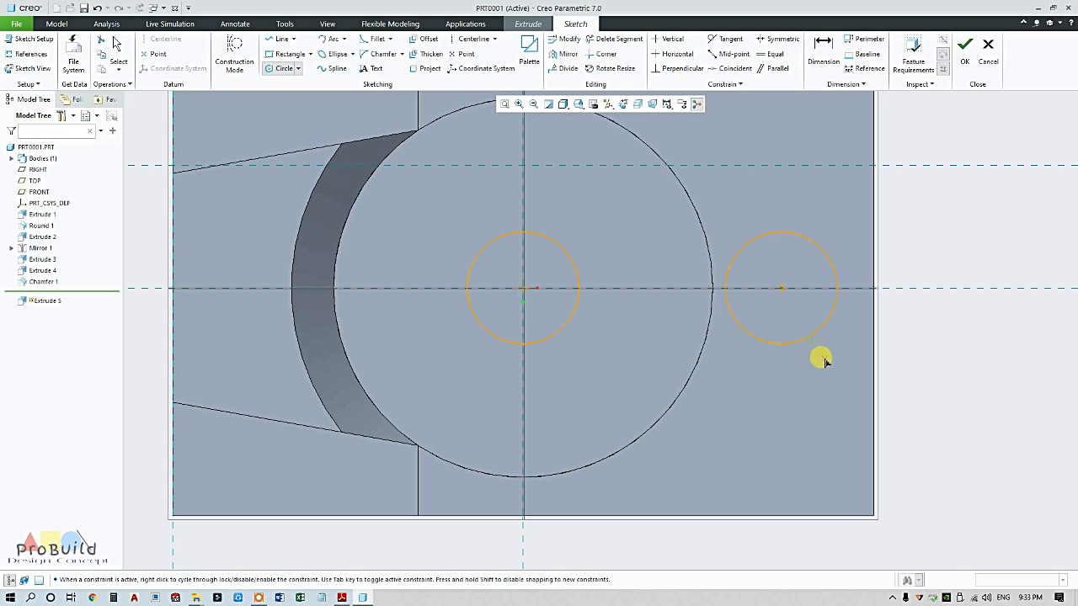
{"action": "middle_click", "coordinate": [791, 362]}
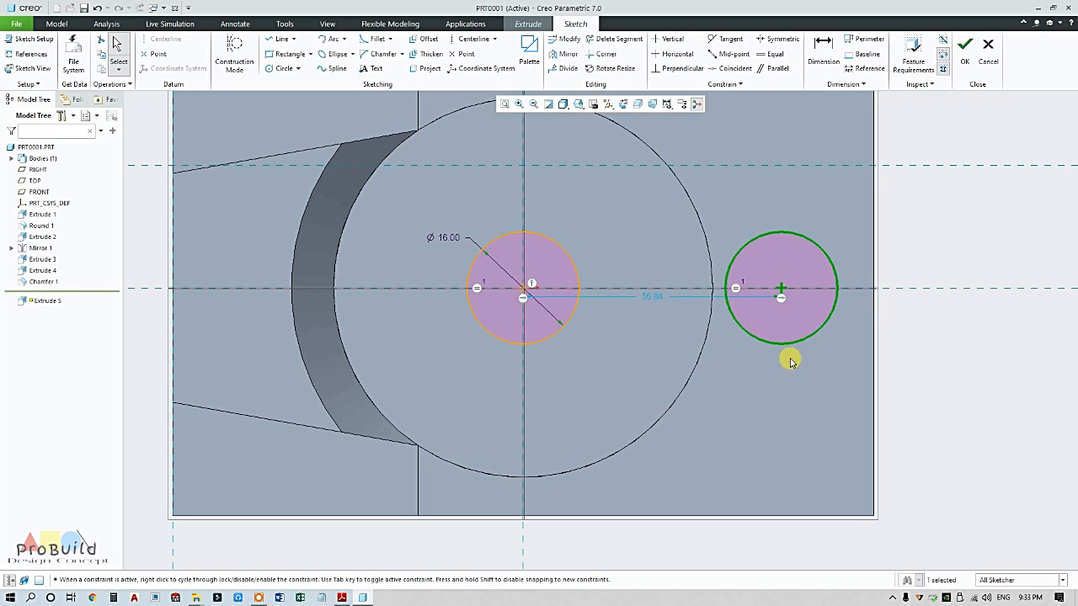
{"action": "middle_click", "coordinate": [628, 421]}
{"action": "type", "text": "37"}
{"action": "key", "text": "Return"}
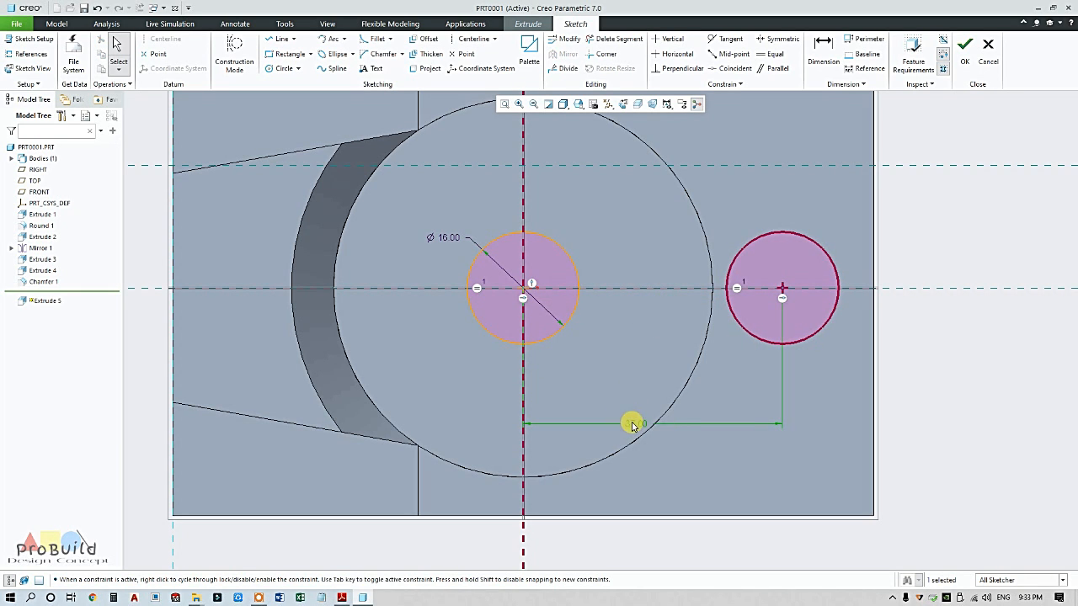
Join the two circles with two tangent lines to form the straight sides of the slot.
{"action": "left_click", "coordinate": [293, 39]}
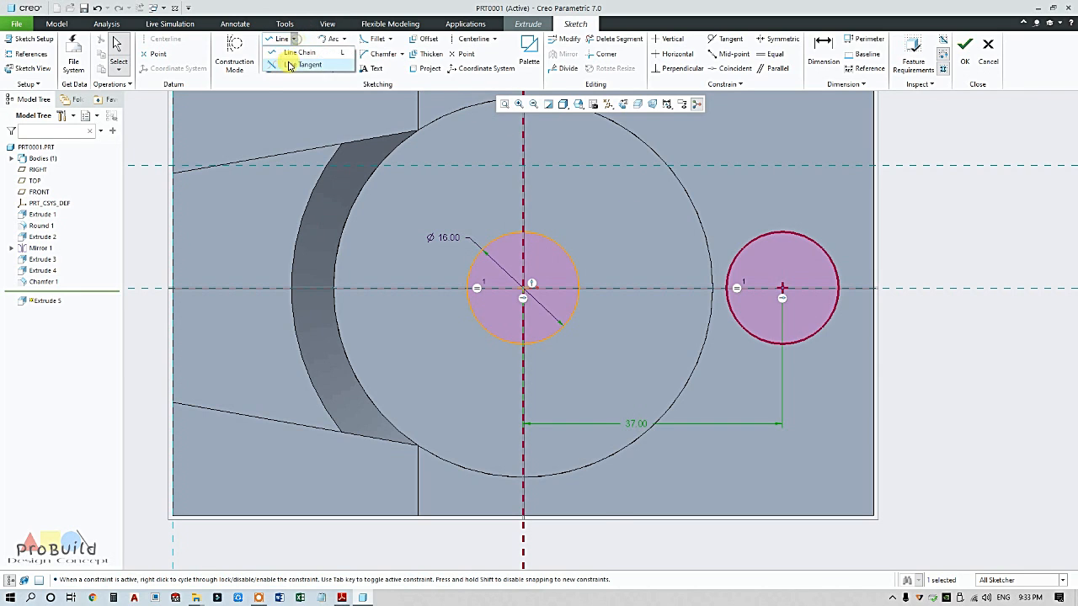
{"action": "left_click", "coordinate": [290, 67]}
{"action": "left_click", "coordinate": [522, 226]}
{"action": "left_click", "coordinate": [767, 234]}
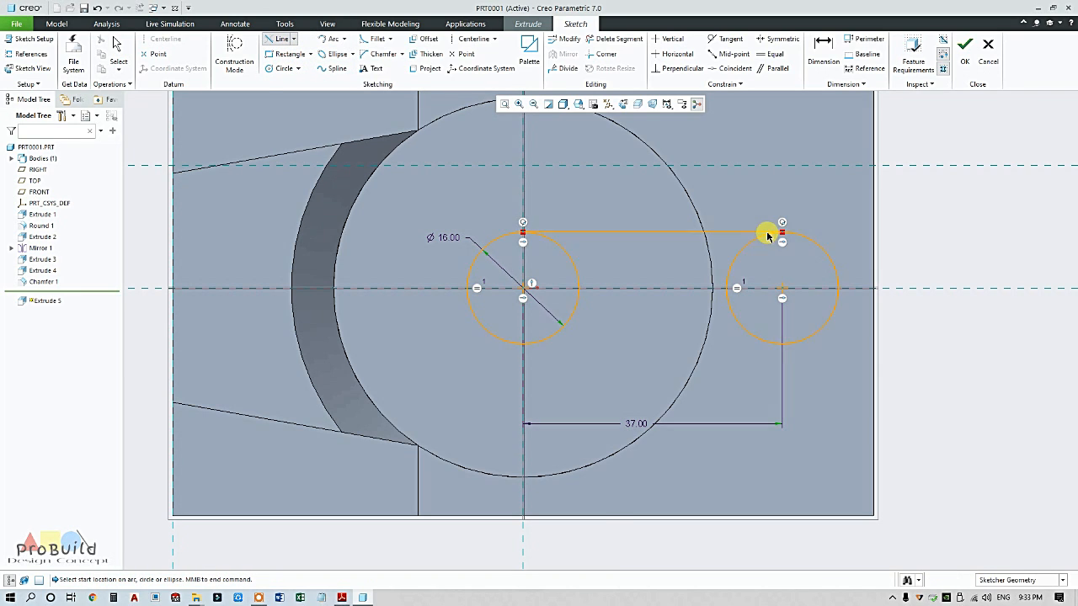
{"action": "left_click", "coordinate": [772, 343]}
{"action": "left_click", "coordinate": [516, 343]}
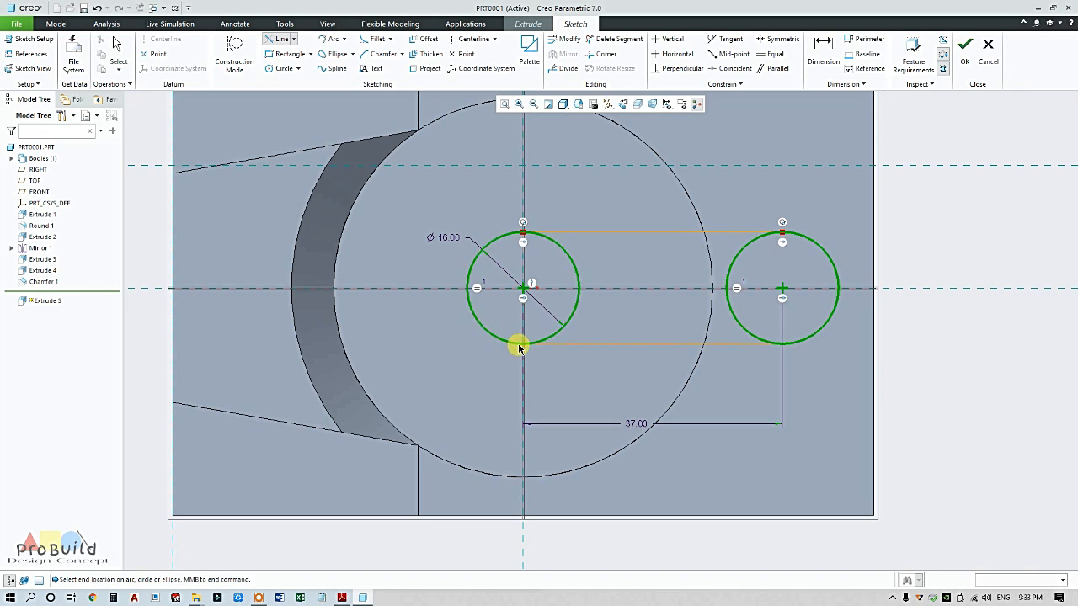
{"action": "middle_click", "coordinate": [613, 304]}
{"action": "left_click", "coordinate": [607, 39]}
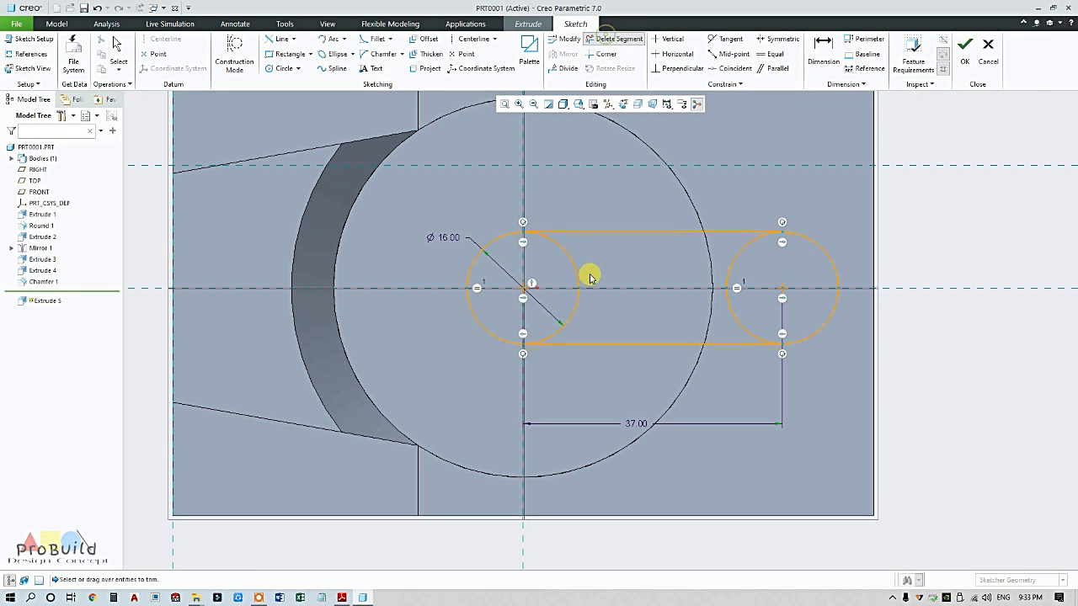
{"action": "left_click", "coordinate": [576, 265]}
{"action": "key", "text": "ctrl+z"}
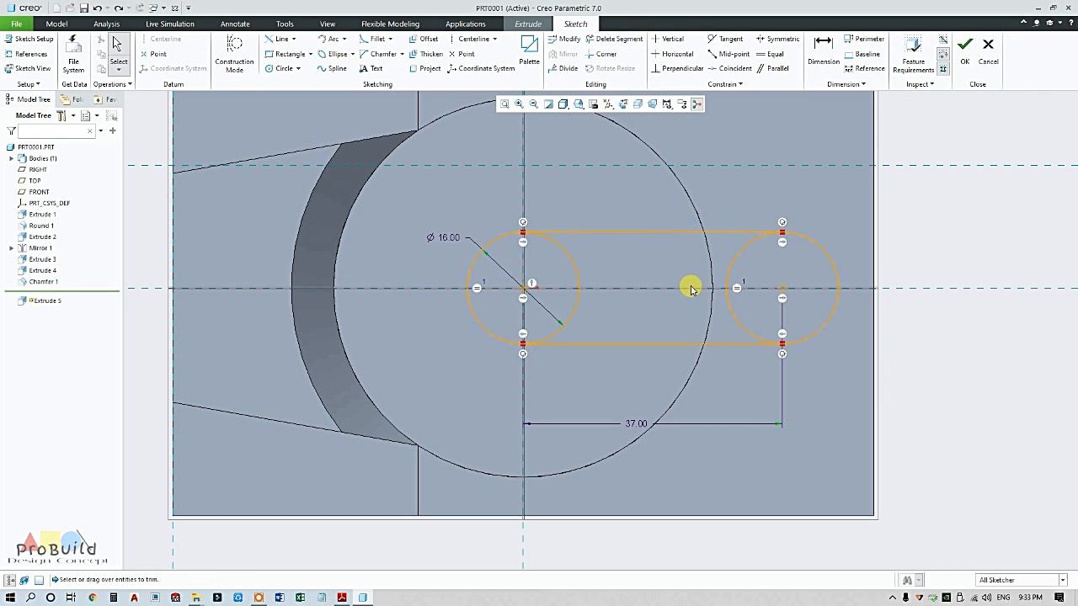
Trim the inner arcs of both circles to leave a closed slot outline and finish the sketch.
{"action": "left_click", "coordinate": [608, 39]}
{"action": "left_click", "coordinate": [736, 276]}
{"action": "mouse_move", "coordinate": [618, 310]}
{"action": "left_mouse_down"}
{"action": "mouse_move", "coordinate": [572, 274]}
{"action": "mouse_move", "coordinate": [581, 265]}
{"action": "left_mouse_up"}
{"action": "middle_click", "coordinate": [601, 278]}
{"action": "scroll", "coordinate": [599, 313], "scroll_direction": "up", "scroll_amount": 3}
{"action": "scroll", "coordinate": [609, 332], "scroll_direction": "down", "scroll_amount": 1}
{"action": "mouse_move", "coordinate": [611, 336]}
{"action": "middle_mouse_down"}
{"action": "mouse_move", "coordinate": [578, 253]}
{"action": "mouse_move", "coordinate": [554, 245]}
{"action": "mouse_move", "coordinate": [598, 312]}
{"action": "middle_mouse_up"}
{"action": "left_click", "coordinate": [965, 69]}
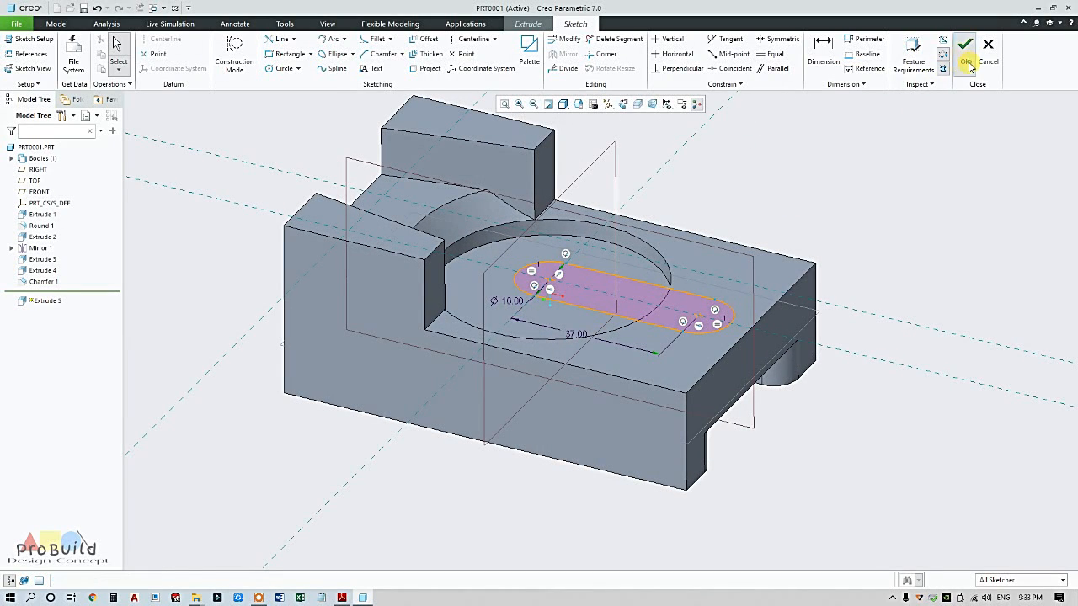
Set the slot extrusion's depth to reach the selected channel face on the block's underside.
{"action": "scroll", "coordinate": [709, 366], "scroll_direction": "up", "scroll_amount": 3}
{"action": "scroll", "coordinate": [811, 323], "scroll_direction": "down", "scroll_amount": 1}
{"action": "left_click", "coordinate": [110, 50]}
{"action": "left_click", "coordinate": [96, 146]}
{"action": "middle_click_drag", "start_coordinate": [621, 330], "coordinate": [595, 242]}
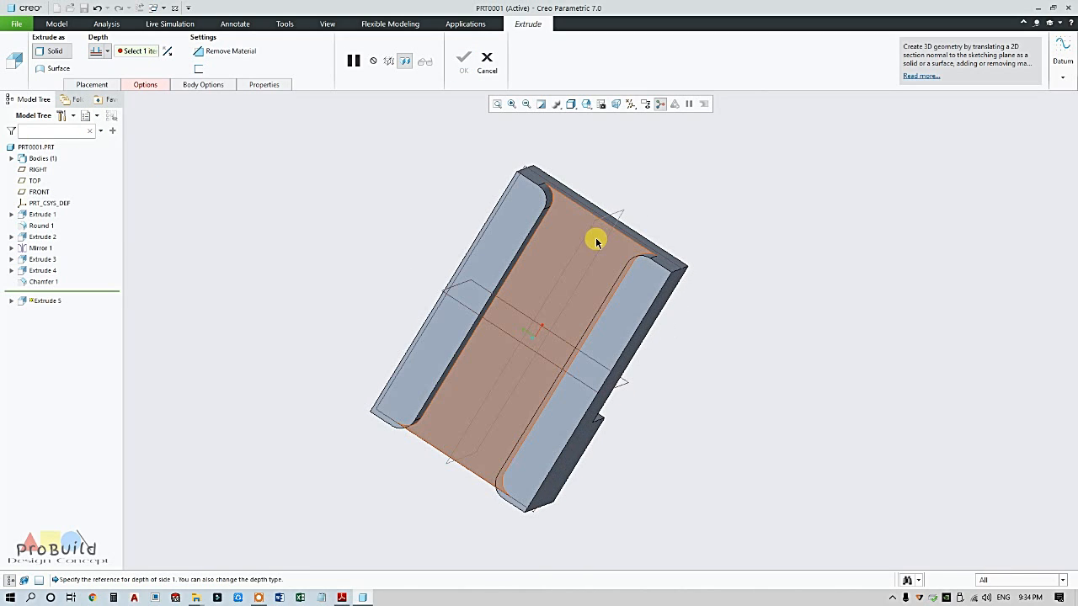
{"action": "left_click", "coordinate": [612, 272]}
{"action": "key", "text": "ctrl+d"}
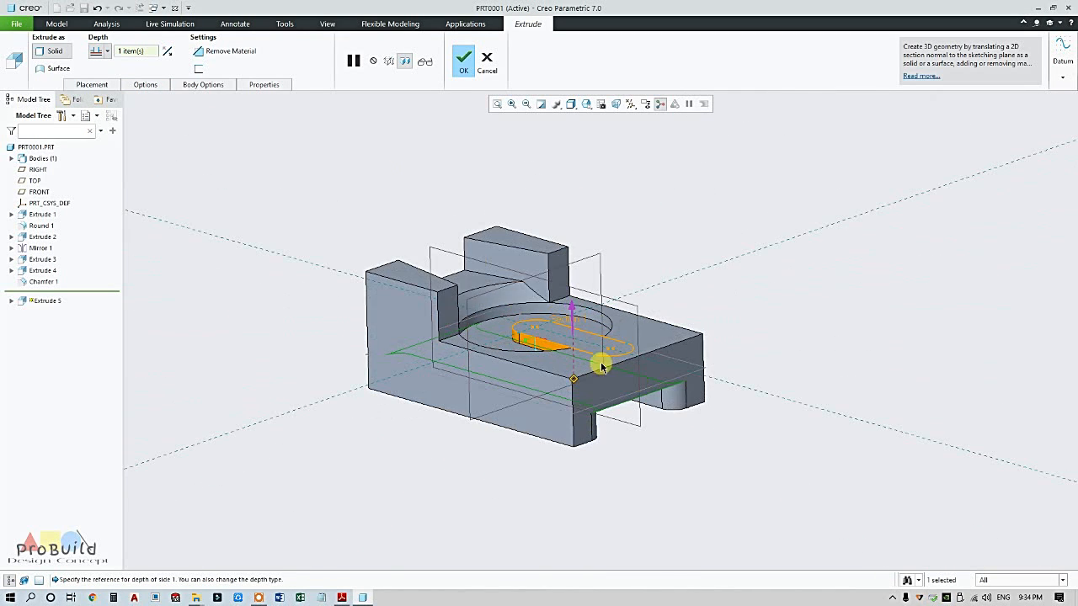
Make the slot extrusion remove material and complete the cut through the recess floor.
{"action": "left_click", "coordinate": [250, 52]}
{"action": "middle_click_drag", "start_coordinate": [471, 174], "coordinate": [628, 260]}
{"action": "left_click", "coordinate": [463, 59]}
{"action": "middle_click_drag", "start_coordinate": [577, 228], "coordinate": [591, 287]}
{"action": "scroll", "coordinate": [637, 298], "scroll_direction": "up", "scroll_amount": 3}
{"action": "scroll", "coordinate": [587, 235], "scroll_direction": "up", "scroll_amount": 3}
{"action": "scroll", "coordinate": [611, 257], "scroll_direction": "down", "scroll_amount": 2}
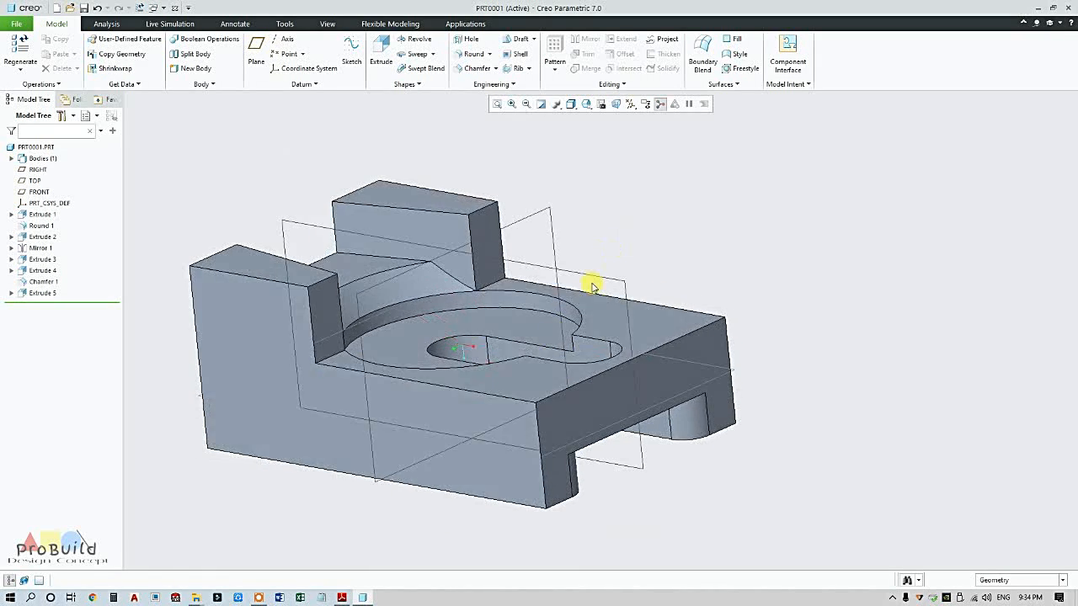
Look up the radius of the corners between slot and circular recess in the PDF drawing's Top view.
{"action": "left_click", "coordinate": [341, 598]}
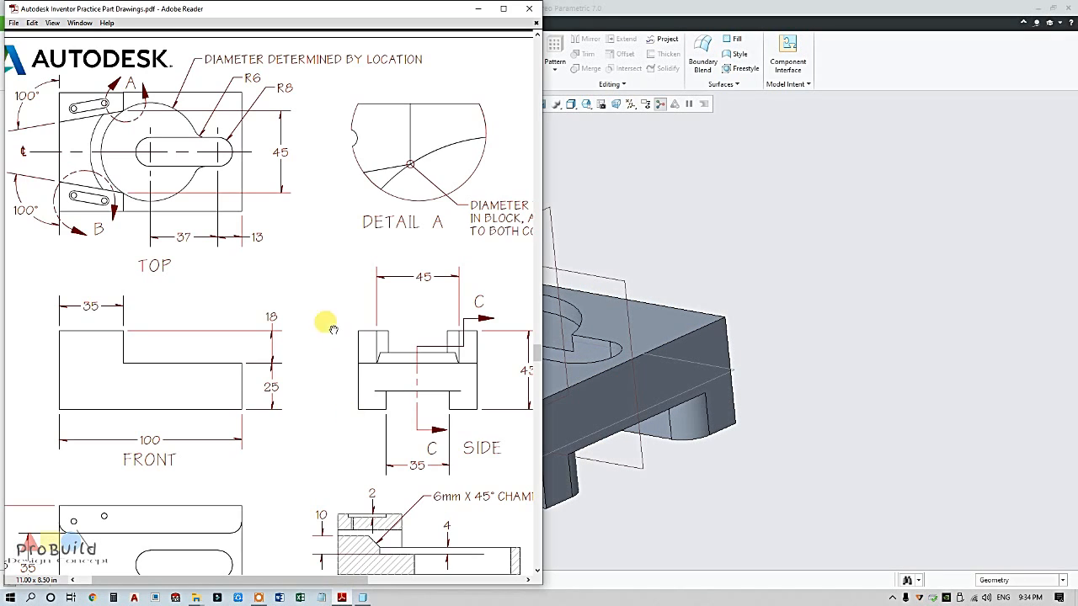
{"action": "scroll", "coordinate": [364, 387], "scroll_direction": "down", "scroll_amount": 3, "text": "ctrl"}
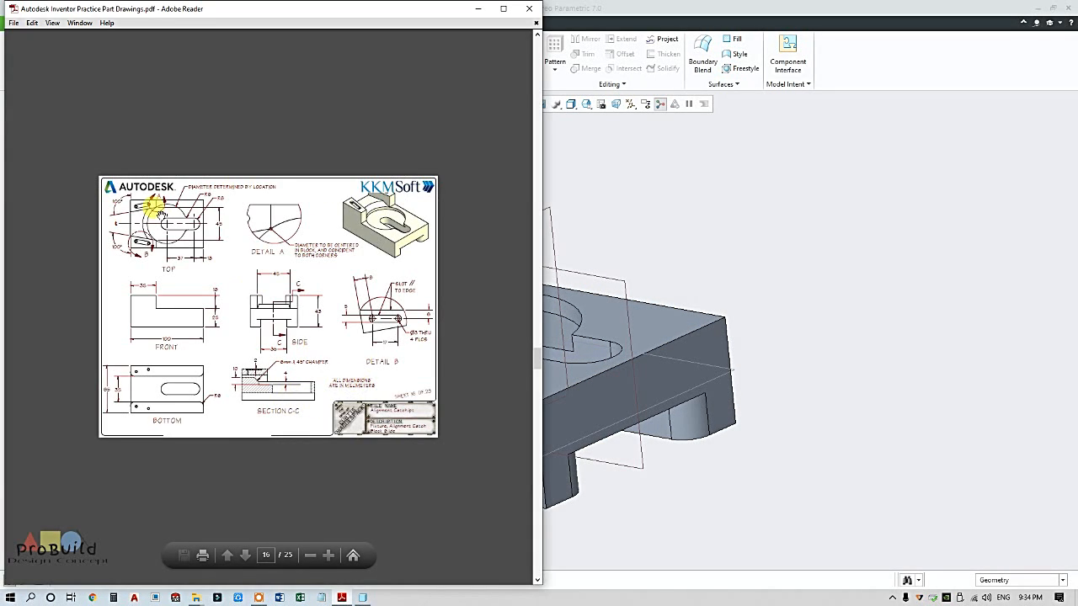
{"action": "scroll", "coordinate": [169, 209], "scroll_direction": "up", "scroll_amount": 3, "text": "ctrl"}
{"action": "left_click_drag", "start_coordinate": [127, 115], "coordinate": [155, 151]}
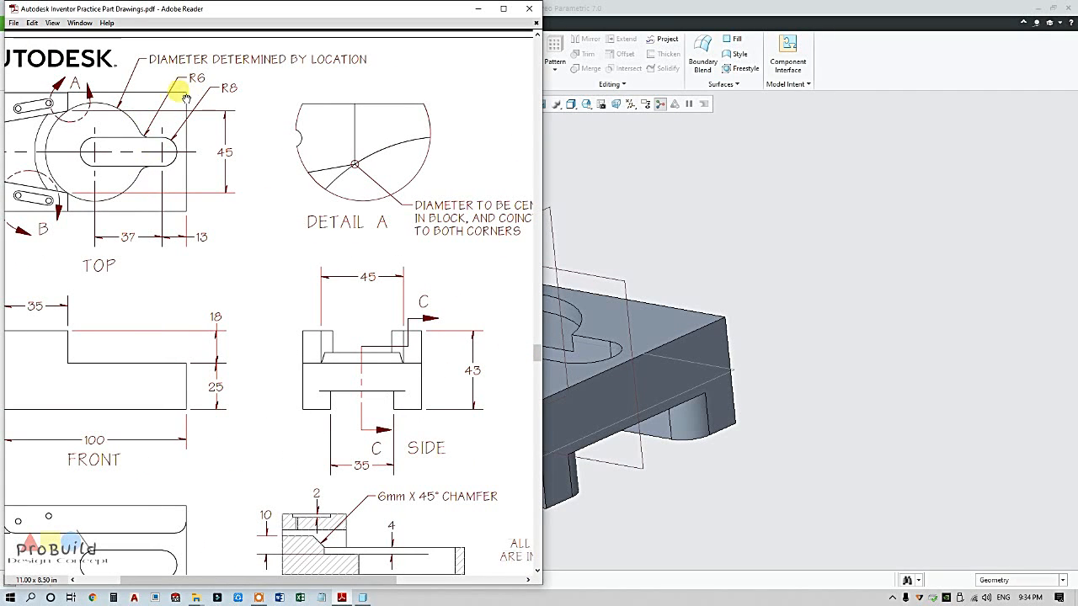
{"action": "left_click", "coordinate": [733, 259]}
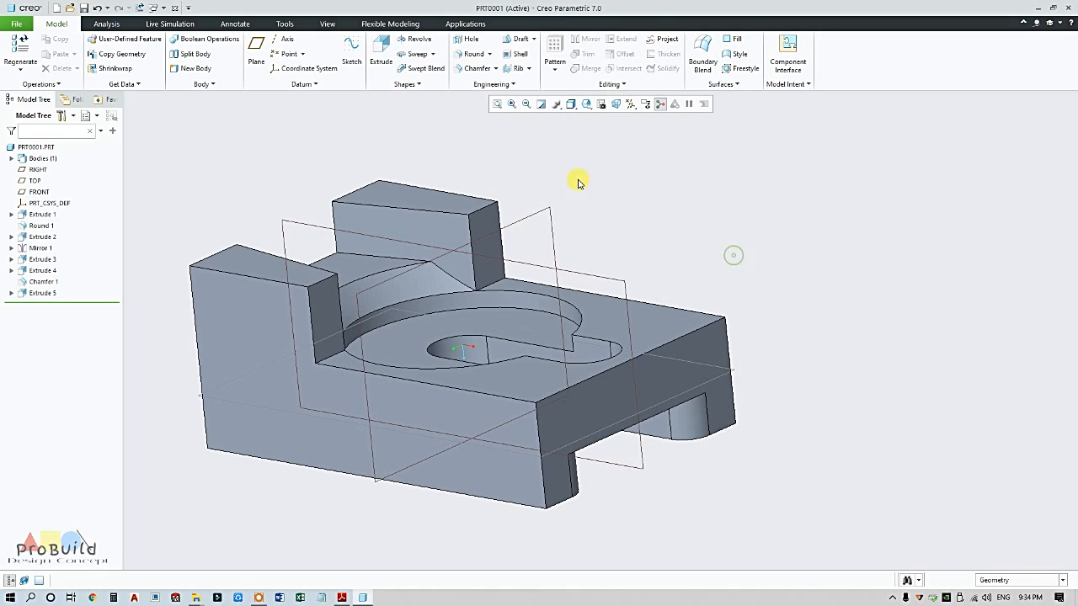
Round the two vertical edges where the slot meets the circular recess with a 6 mm radius.
{"action": "left_click", "coordinate": [479, 54]}
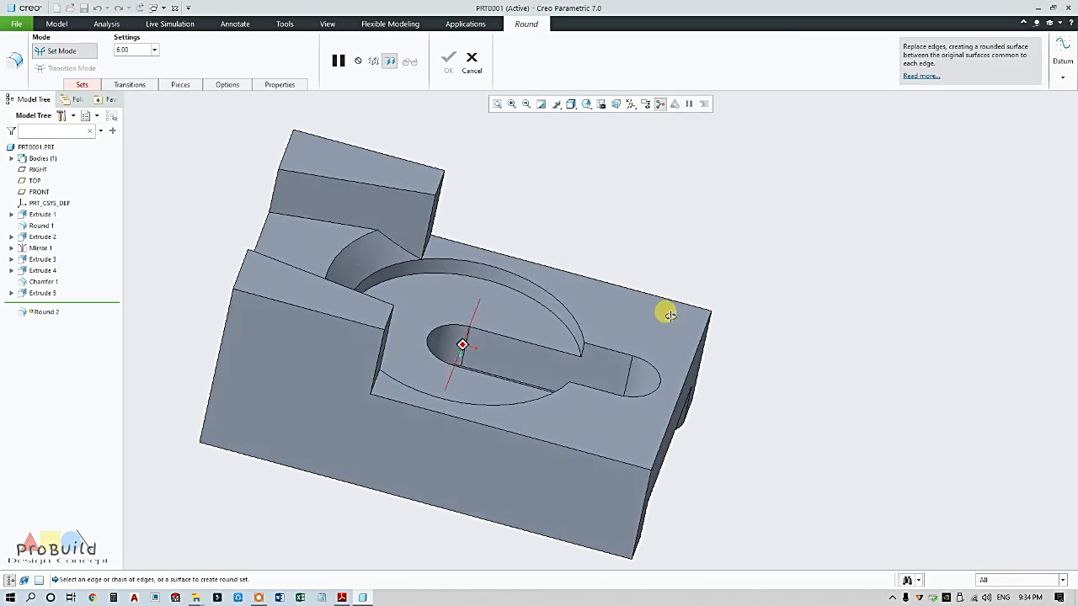
{"action": "scroll", "coordinate": [615, 337], "scroll_direction": "up", "scroll_amount": 5}
{"action": "left_click", "coordinate": [558, 341]}
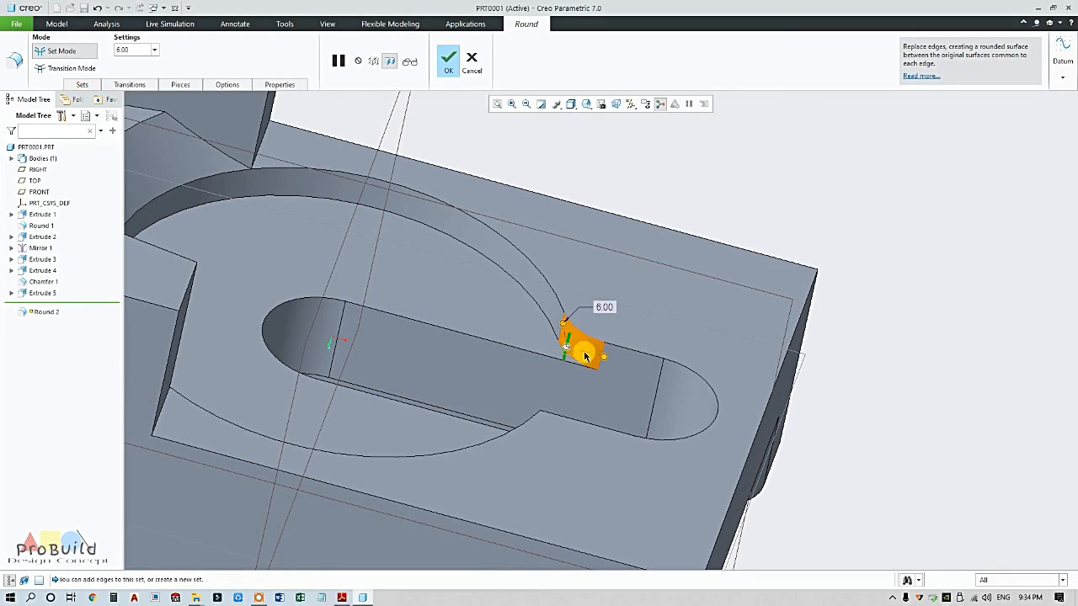
{"action": "middle_click_drag", "start_coordinate": [640, 371], "coordinate": [532, 414]}
{"action": "scroll", "coordinate": [365, 446], "scroll_direction": "down", "scroll_amount": 5}
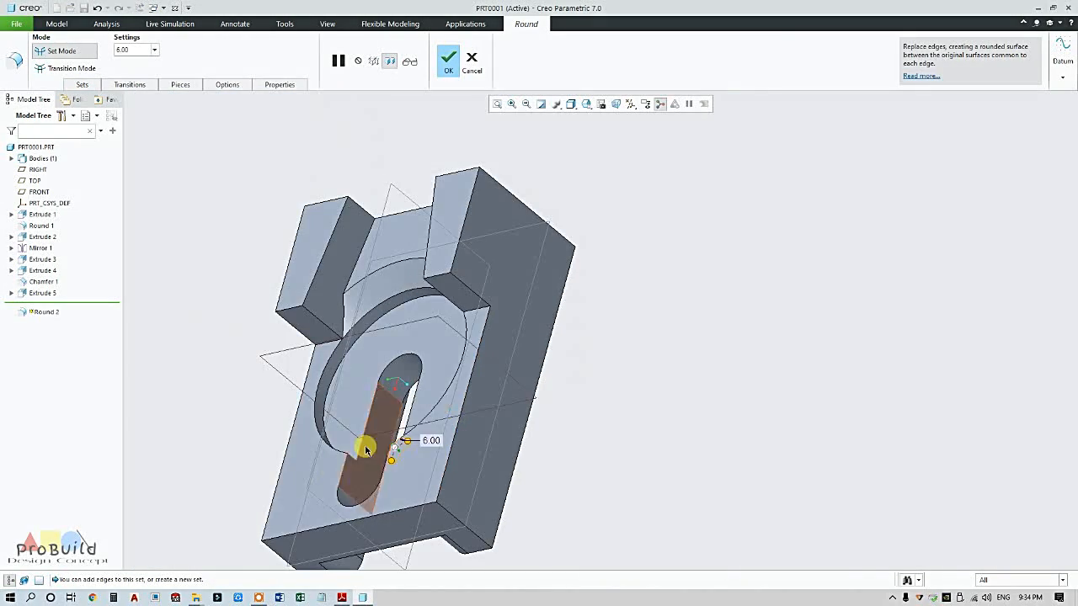
{"action": "middle_click_drag", "start_coordinate": [366, 445], "coordinate": [310, 490]}
{"action": "scroll", "coordinate": [349, 471], "scroll_direction": "up", "scroll_amount": 6}
{"action": "left_click", "coordinate": [373, 429]}
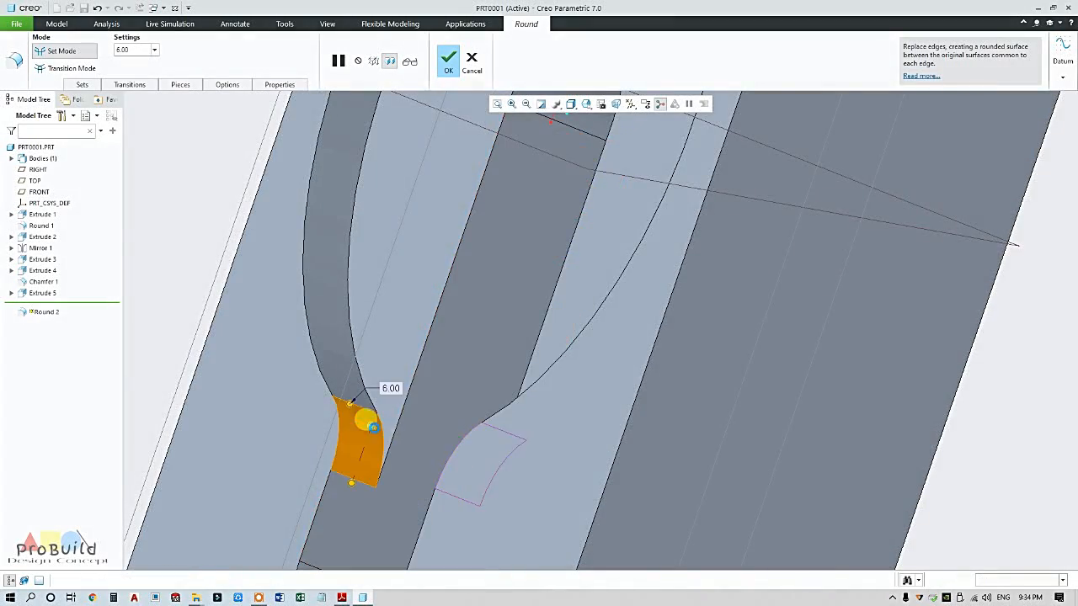
{"action": "scroll", "coordinate": [495, 450], "scroll_direction": "down", "scroll_amount": 5}
{"action": "middle_click_drag", "start_coordinate": [496, 450], "coordinate": [590, 428]}
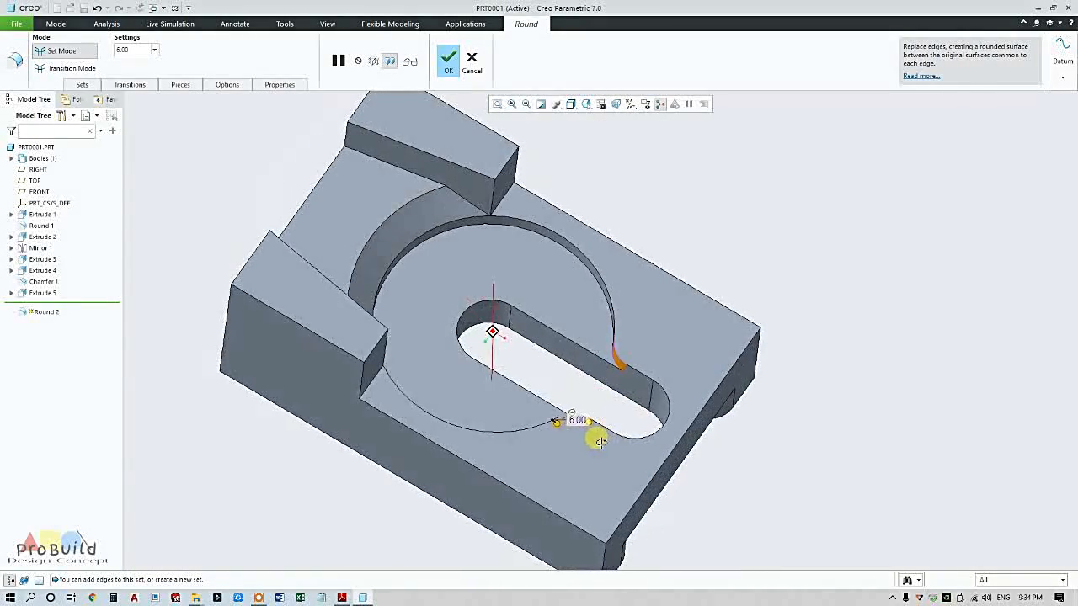
{"action": "left_click", "coordinate": [448, 61]}
{"action": "mouse_move", "coordinate": [737, 199]}
{"action": "middle_mouse_down"}
{"action": "mouse_move", "coordinate": [786, 356]}
{"action": "mouse_move", "coordinate": [755, 311]}
{"action": "mouse_move", "coordinate": [701, 306]}
{"action": "mouse_move", "coordinate": [719, 284]}
{"action": "mouse_move", "coordinate": [709, 228]}
{"action": "mouse_move", "coordinate": [717, 279]}
{"action": "mouse_move", "coordinate": [732, 264]}
{"action": "middle_mouse_up"}
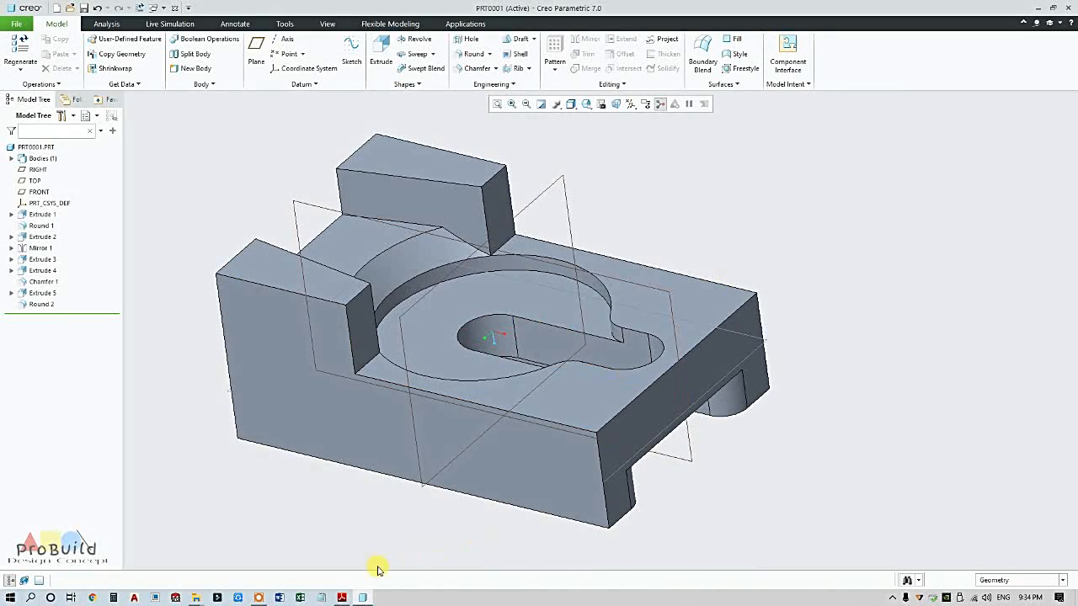
Examine Detail B and the isometric view in the PDF for the small angled slots and their through holes.
{"action": "left_click", "coordinate": [343, 598]}
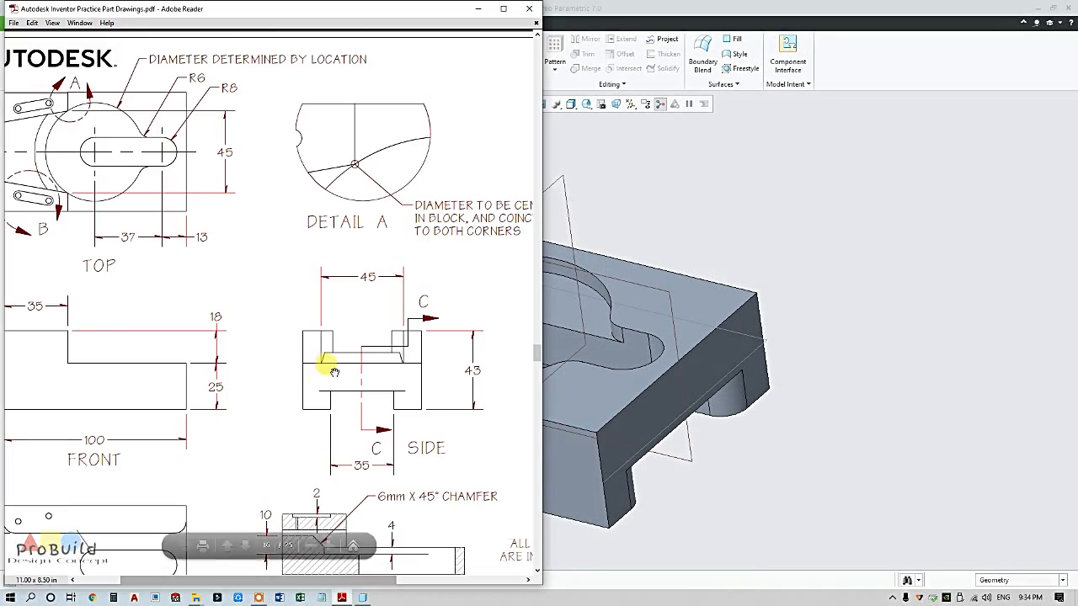
{"action": "scroll", "coordinate": [333, 374], "scroll_direction": "down", "scroll_amount": 1, "text": "ctrl"}
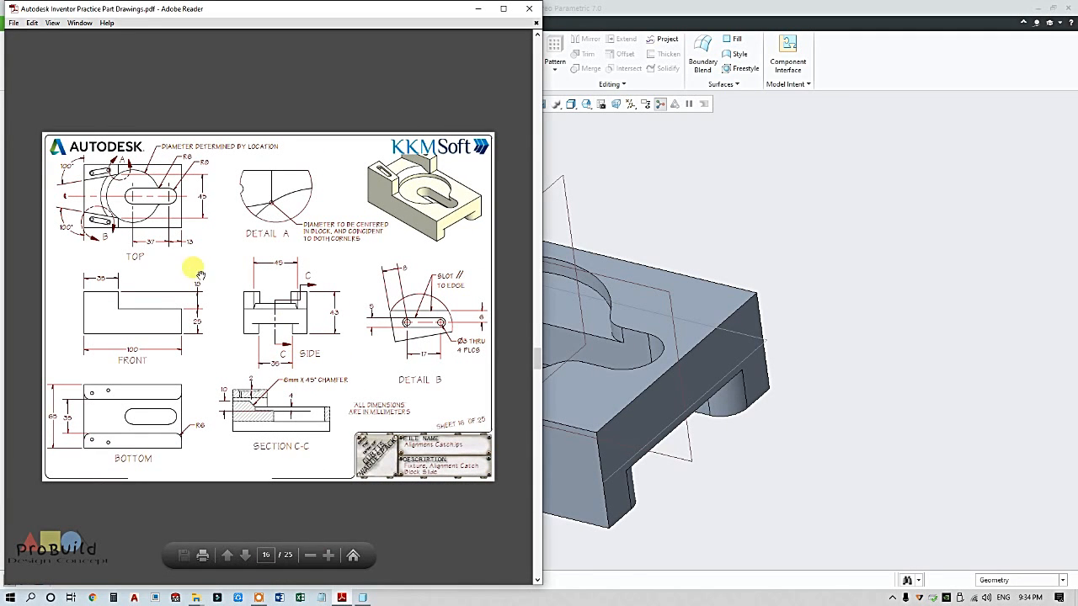
{"action": "scroll", "coordinate": [99, 156], "scroll_direction": "up", "scroll_amount": 3, "text": "ctrl"}
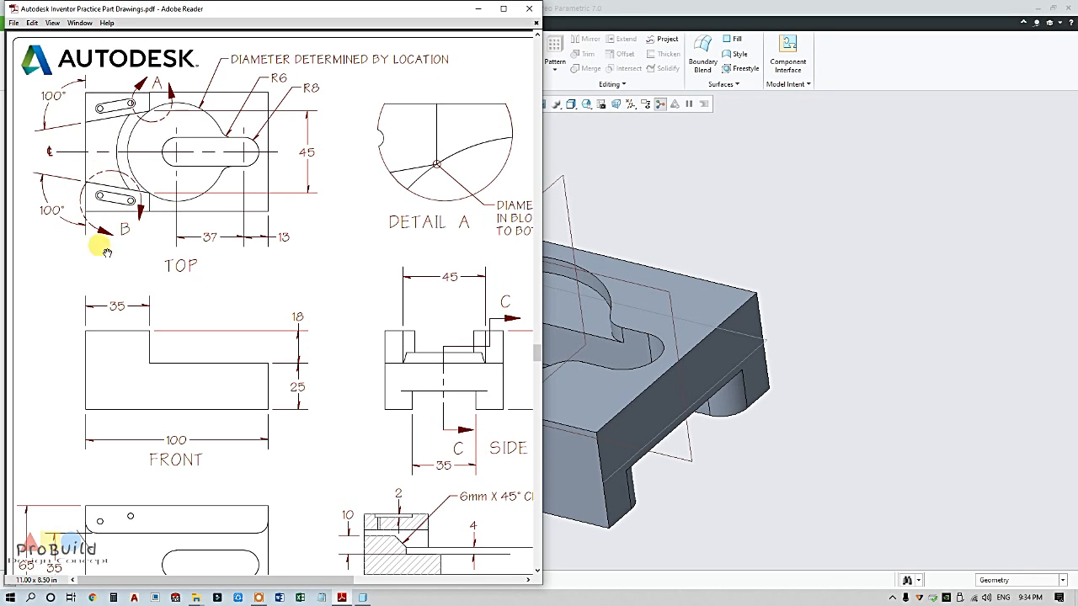
{"action": "scroll", "coordinate": [149, 233], "scroll_direction": "down", "scroll_amount": 3, "text": "ctrl"}
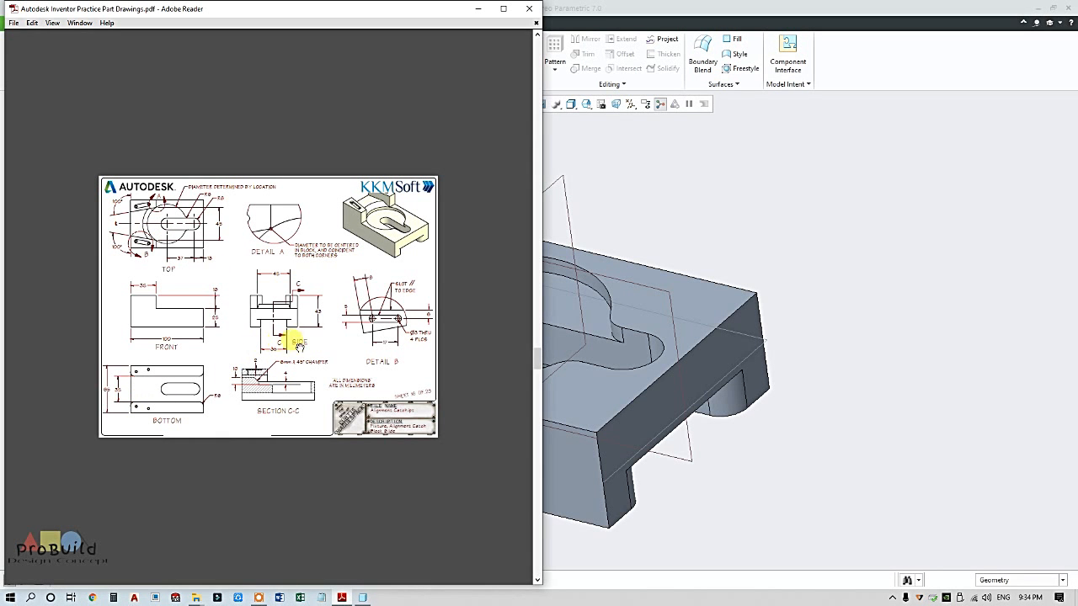
{"action": "scroll", "coordinate": [414, 345], "scroll_direction": "up", "scroll_amount": 4, "text": "ctrl"}
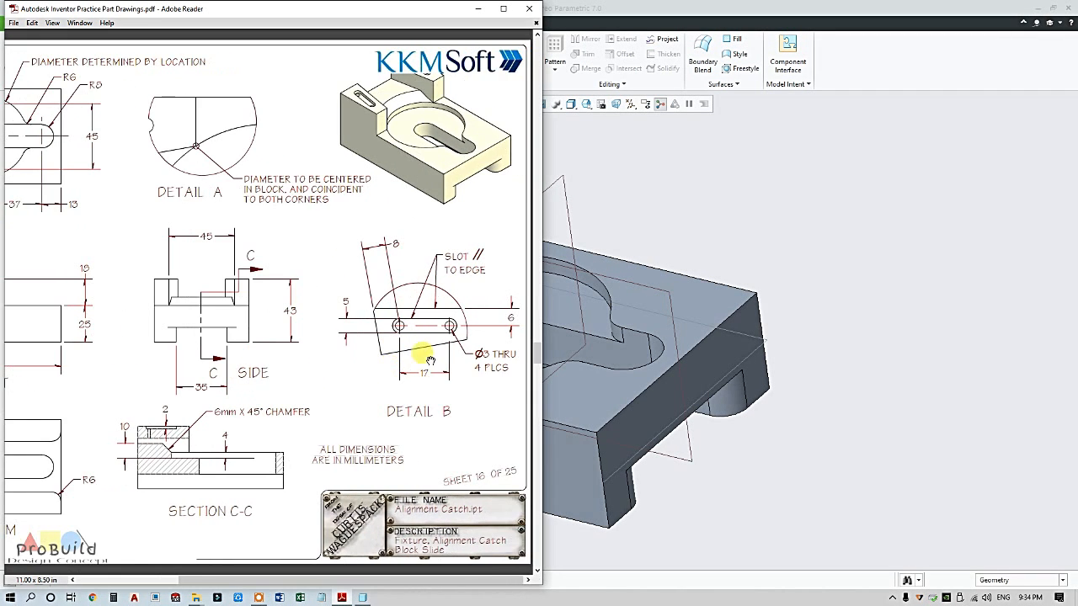
{"action": "left_click_drag", "start_coordinate": [459, 375], "coordinate": [322, 383]}
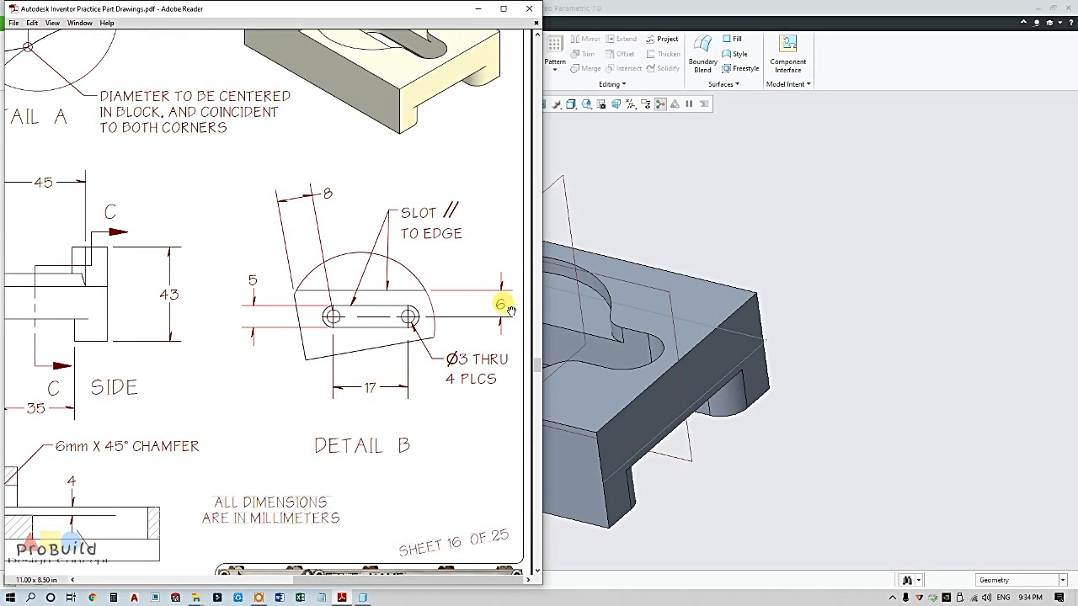
{"action": "scroll", "coordinate": [373, 337], "scroll_direction": "down", "scroll_amount": 2, "text": "ctrl"}
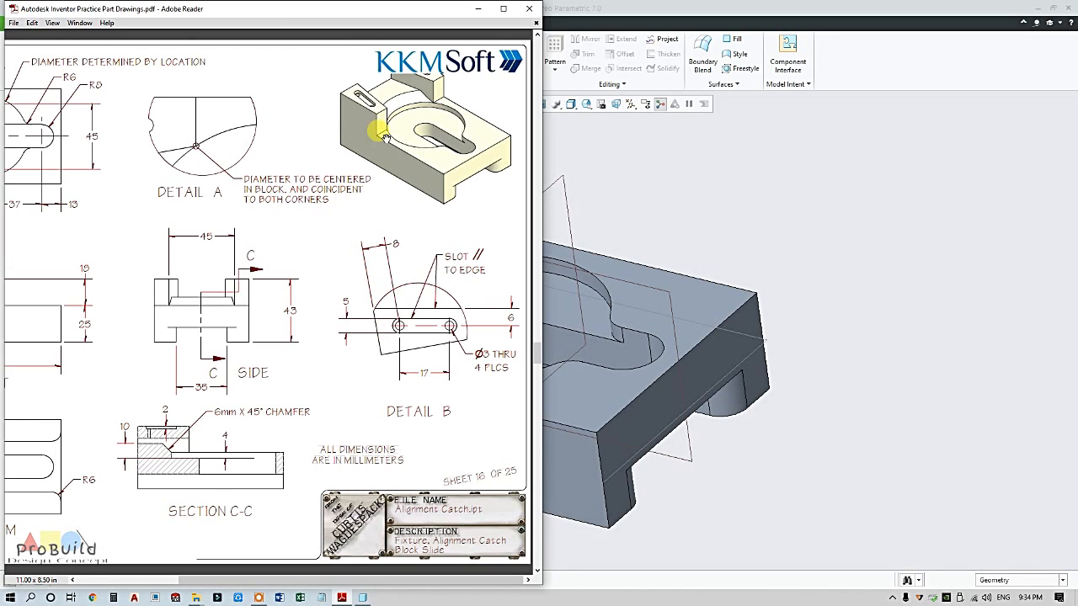
{"action": "scroll", "coordinate": [358, 88], "scroll_direction": "up", "scroll_amount": 4, "text": "ctrl"}
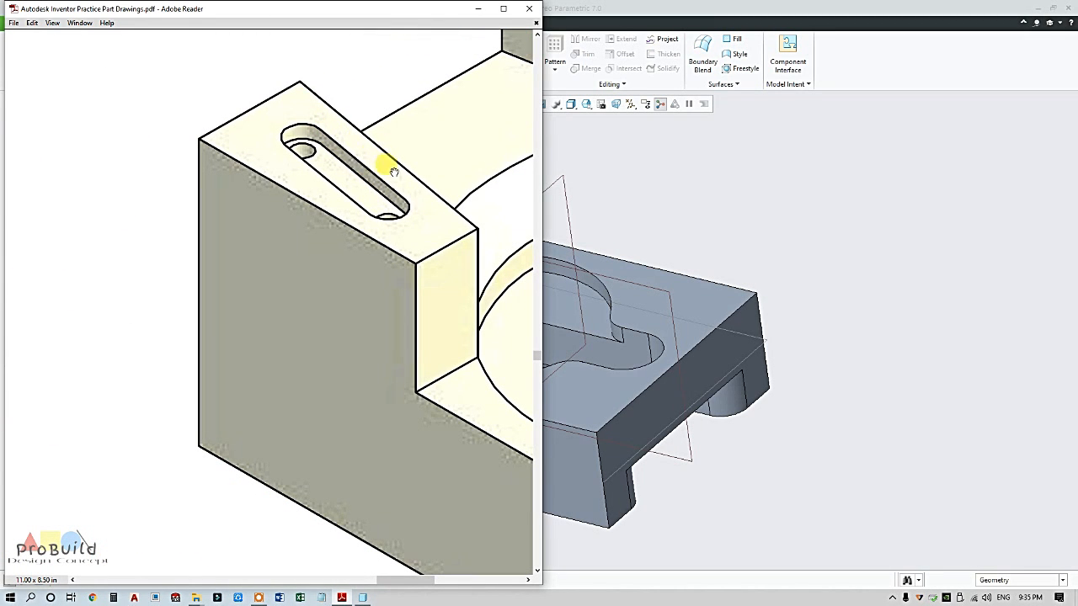
{"action": "scroll", "coordinate": [404, 206], "scroll_direction": "down", "scroll_amount": 4, "text": "ctrl"}
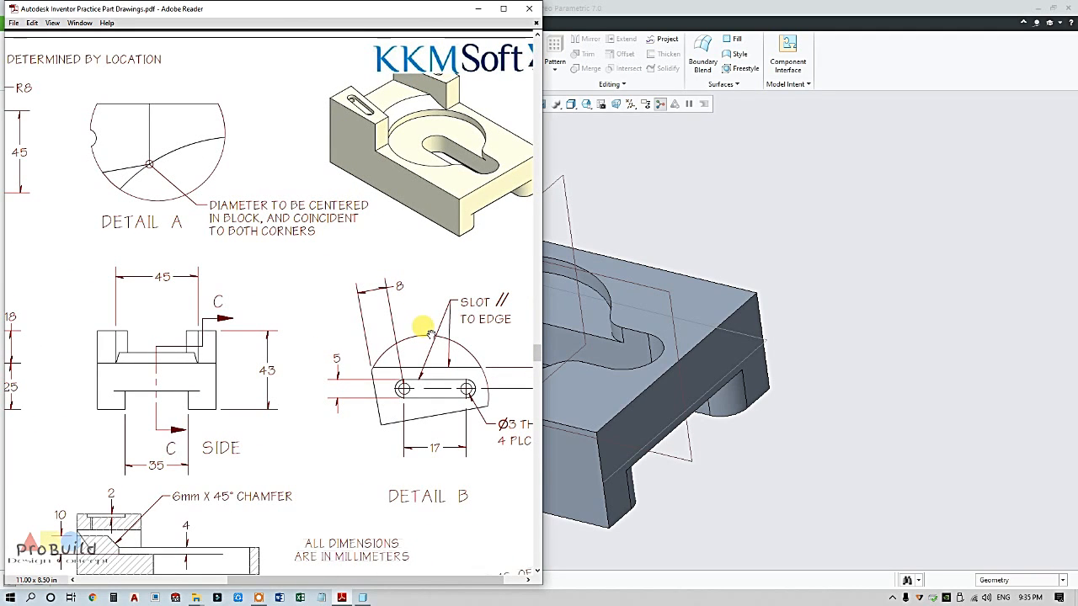
{"action": "left_click_drag", "start_coordinate": [387, 405], "coordinate": [311, 405]}
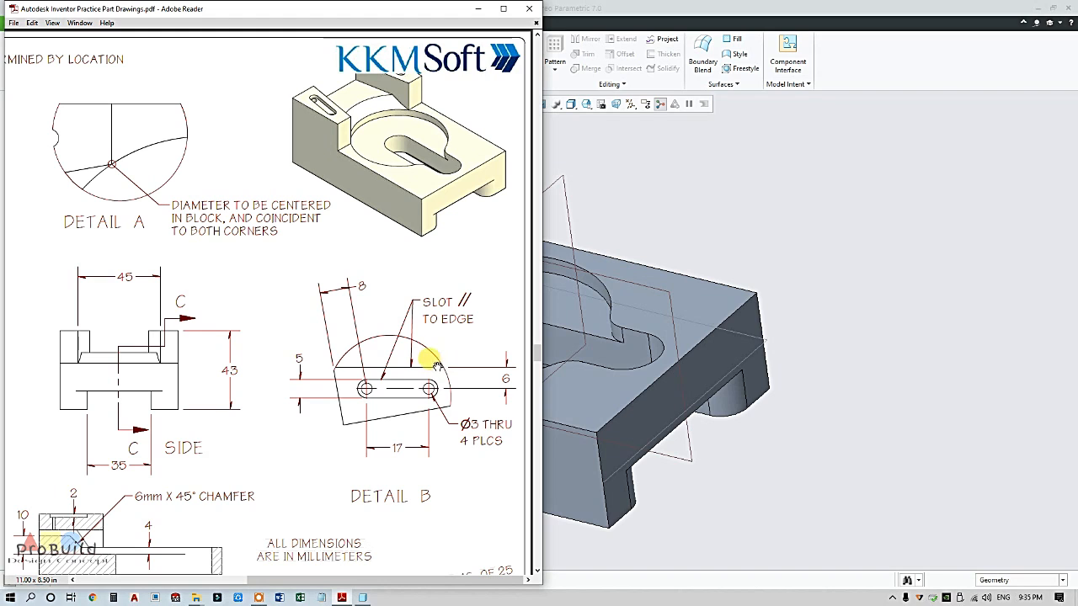
Return to Creo and start an extrusion sketch on the top face of the front raised block.
{"action": "left_click", "coordinate": [825, 285]}
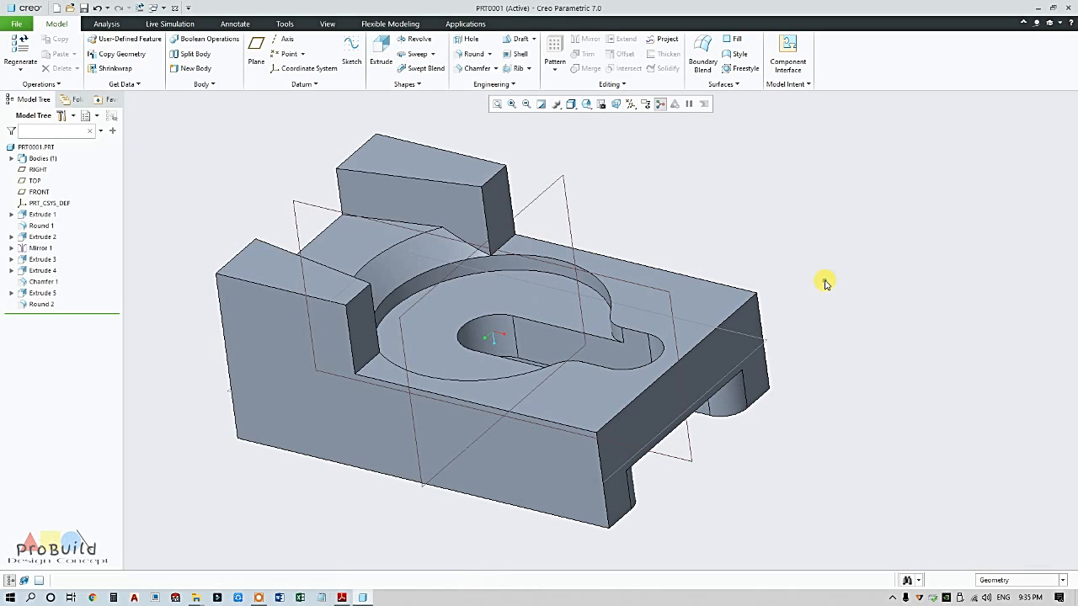
{"action": "left_click", "coordinate": [291, 265]}
{"action": "left_click", "coordinate": [381, 49]}
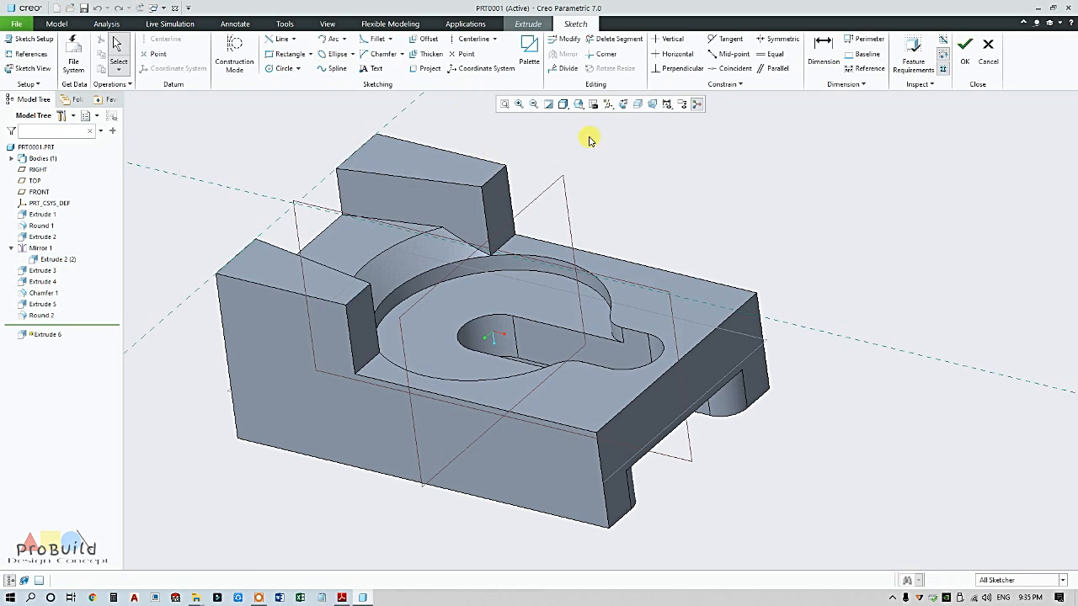
Face the sketch plane and draw a slanted centerline across the front raised block, roughly following its inner edge.
{"action": "left_click", "coordinate": [623, 105]}
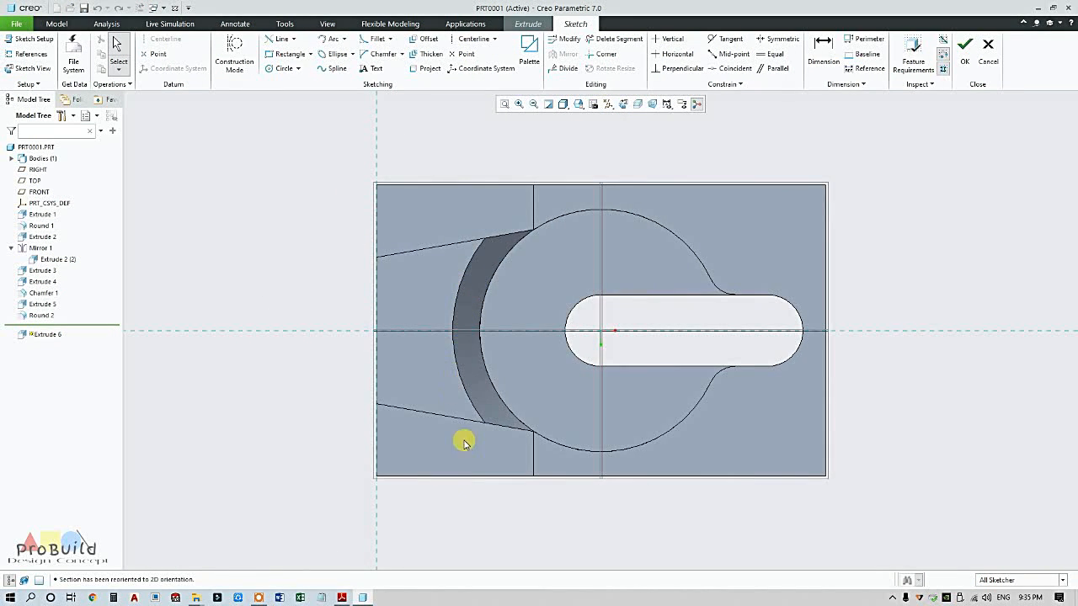
{"action": "scroll", "coordinate": [540, 522], "scroll_direction": "down", "scroll_amount": 3}
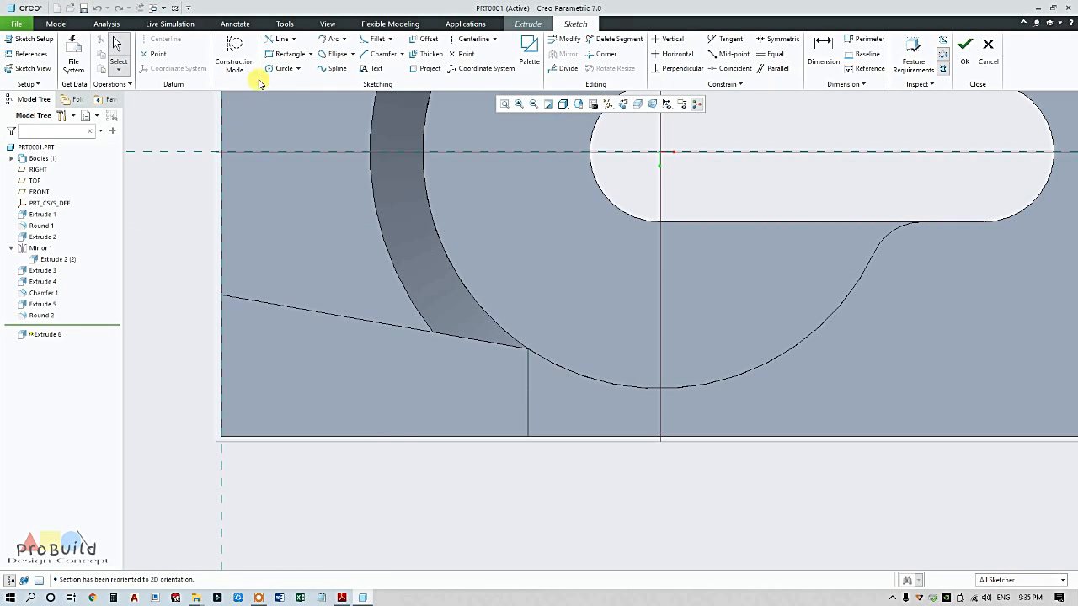
{"action": "left_click", "coordinate": [295, 39]}
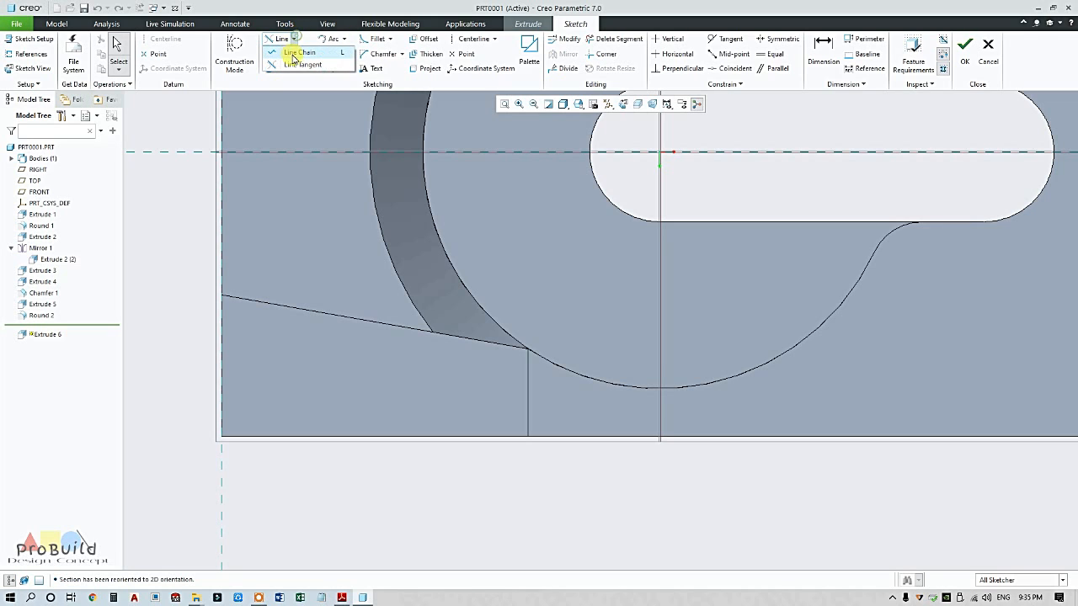
{"action": "left_click", "coordinate": [287, 52]}
{"action": "left_click", "coordinate": [476, 42]}
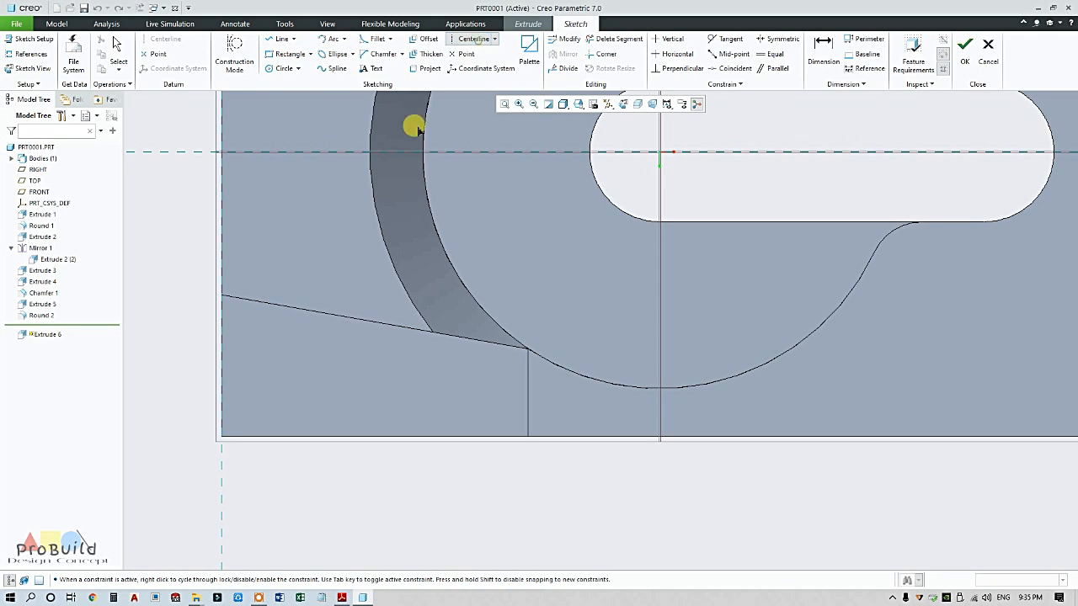
{"action": "left_click", "coordinate": [403, 360]}
{"action": "middle_click", "coordinate": [409, 378]}
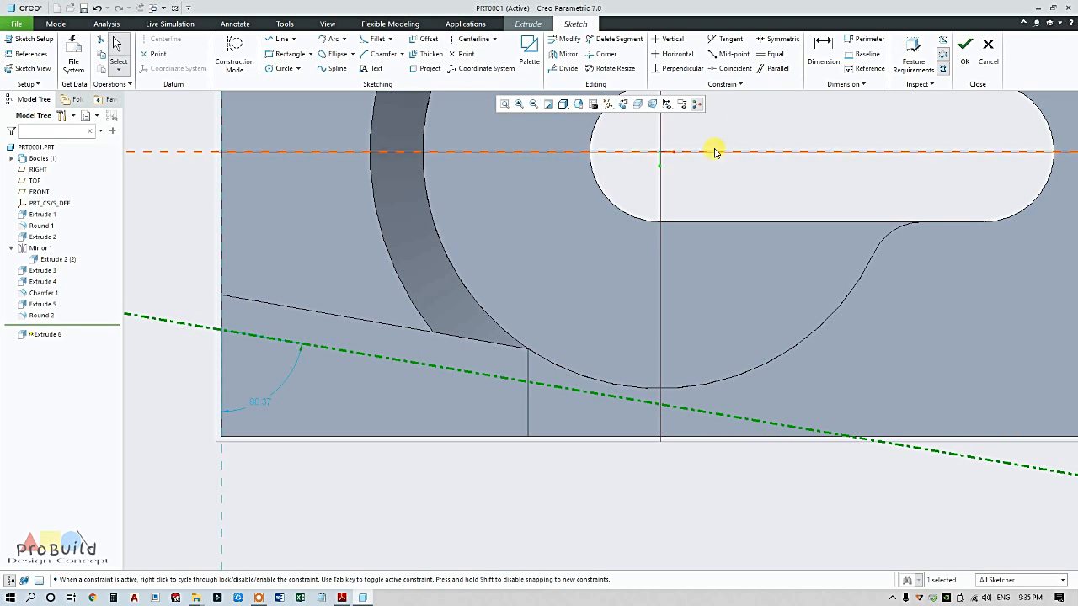
Constrain the centerline parallel to the slanted inner edge of the front raised block.
{"action": "left_click", "coordinate": [772, 67]}
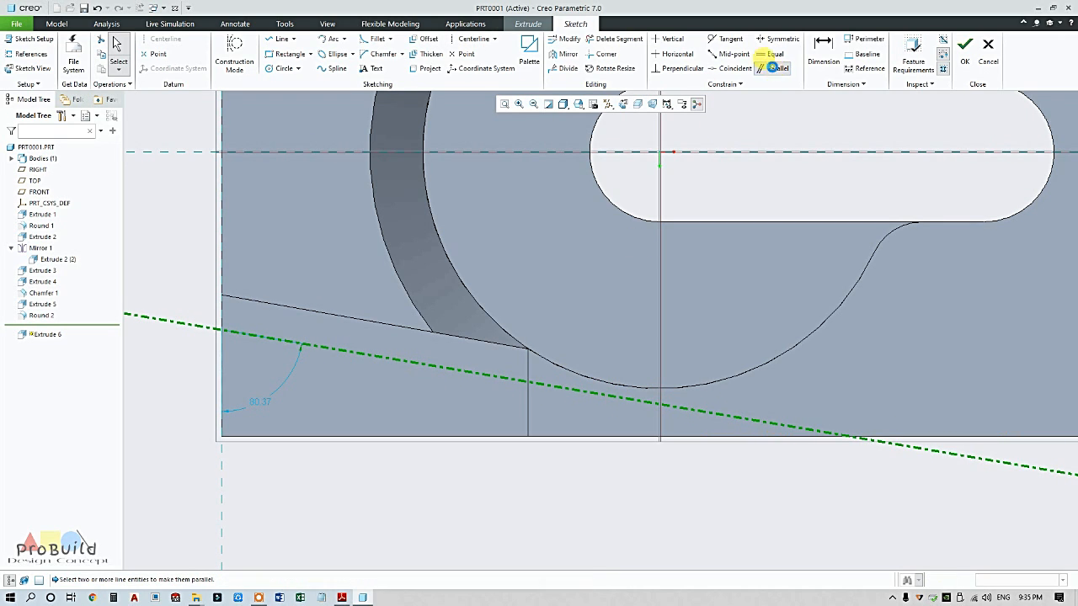
{"action": "left_click", "coordinate": [368, 329]}
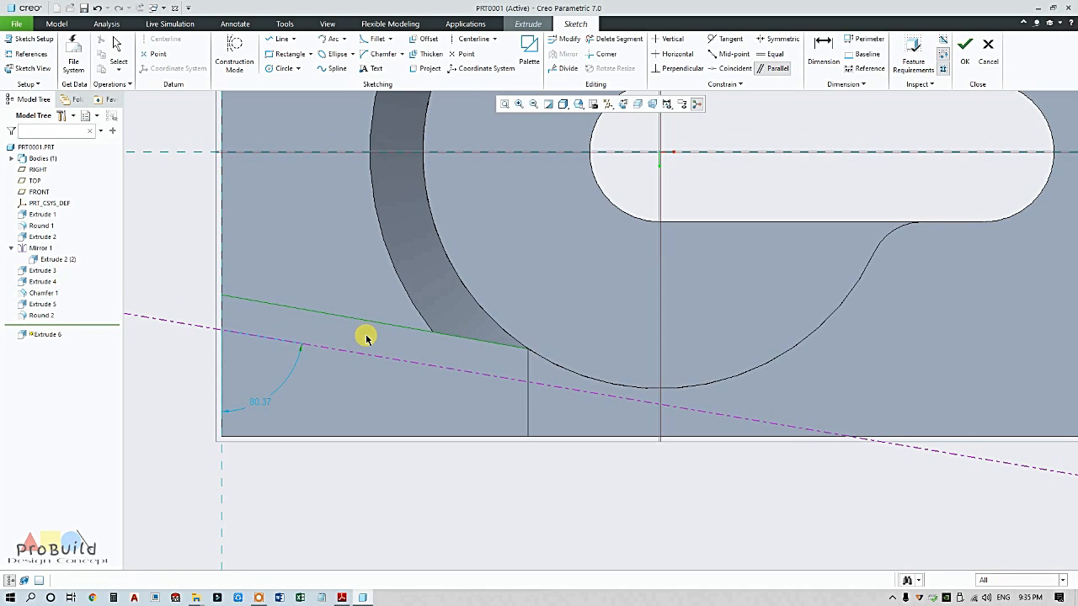
{"action": "left_click", "coordinate": [378, 321]}
{"action": "left_click", "coordinate": [381, 352]}
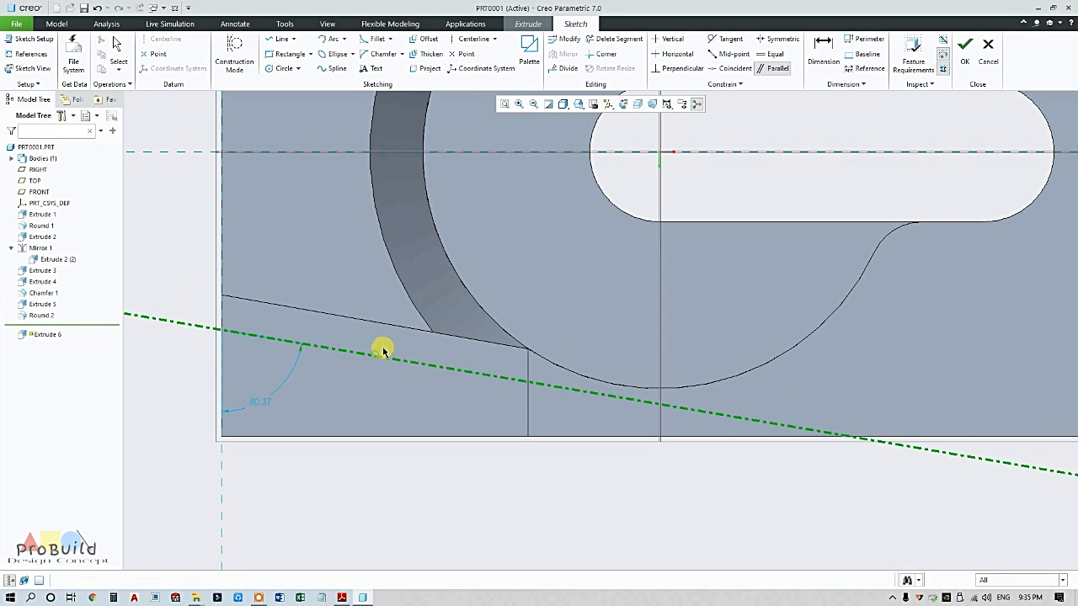
{"action": "middle_click", "coordinate": [383, 350]}
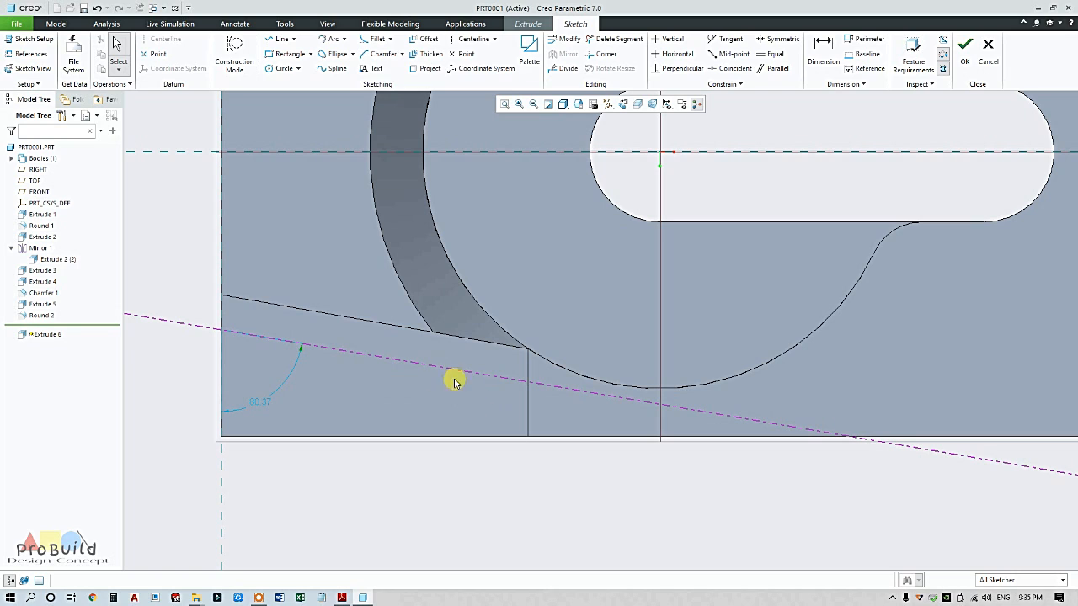
{"action": "left_click", "coordinate": [773, 68]}
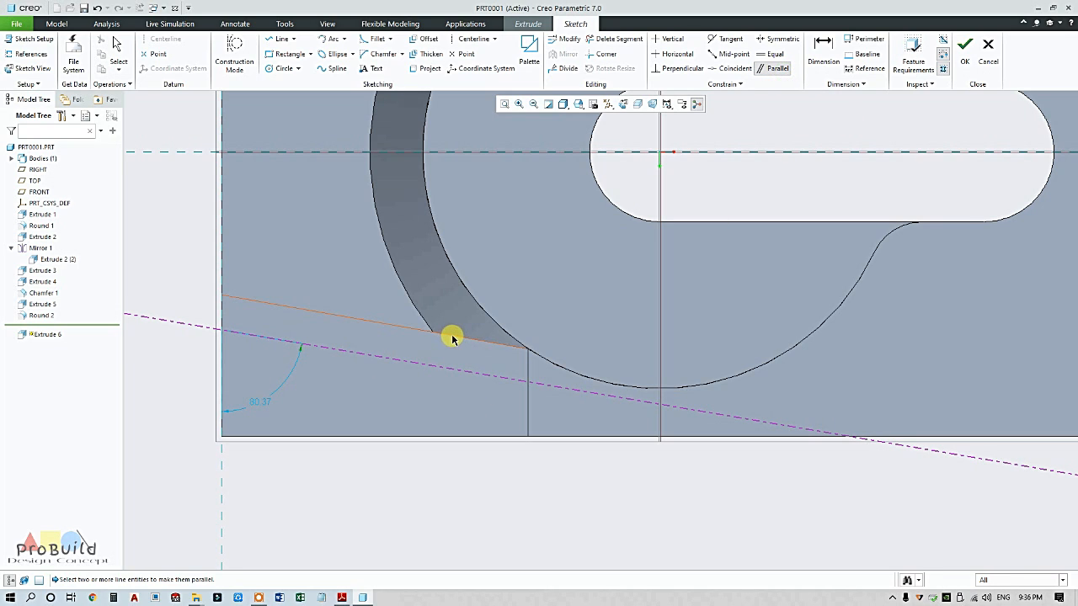
{"action": "left_click", "coordinate": [434, 363]}
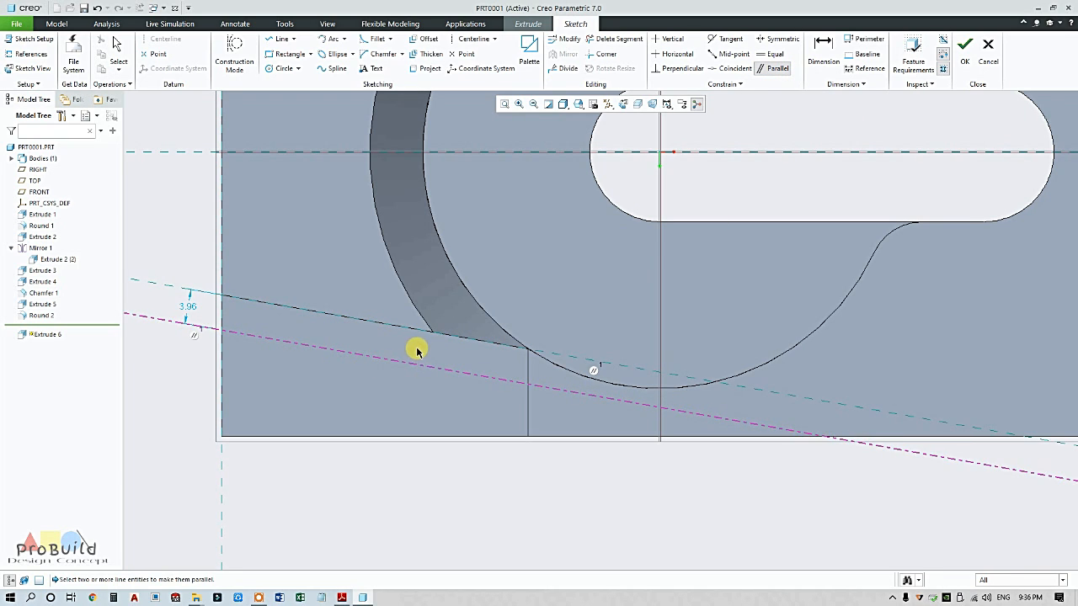
{"action": "middle_click", "coordinate": [594, 373]}
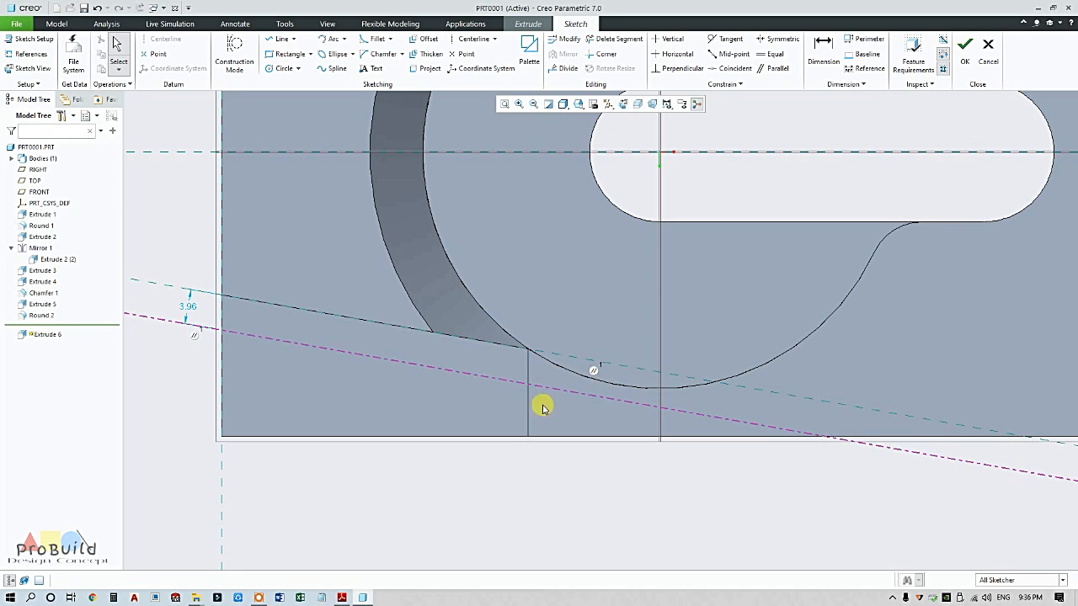
Check Detail B in the PDF and set the centerline's distance from the slanted edge to 6 mm.
{"action": "left_click", "coordinate": [281, 68]}
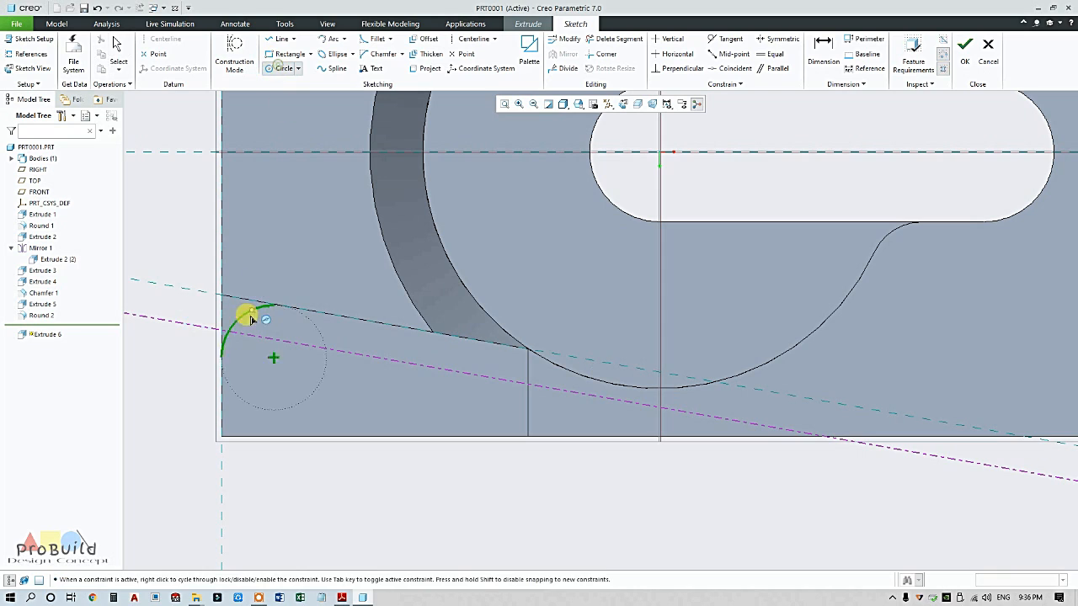
{"action": "middle_click", "coordinate": [289, 415]}
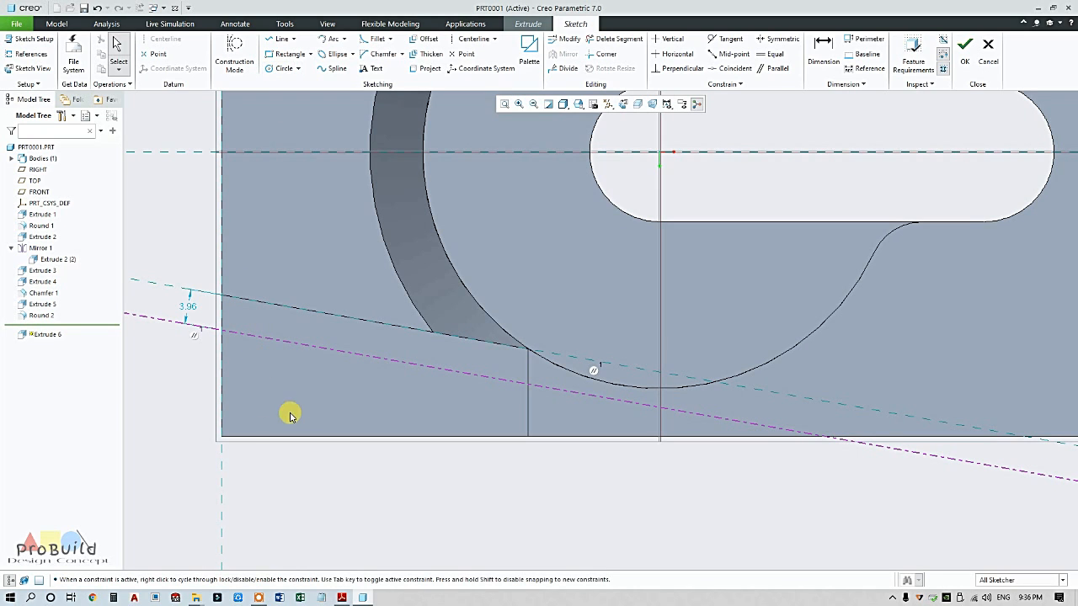
{"action": "left_click_drag", "start_coordinate": [187, 307], "coordinate": [190, 370]}
{"action": "left_click", "coordinate": [341, 598]}
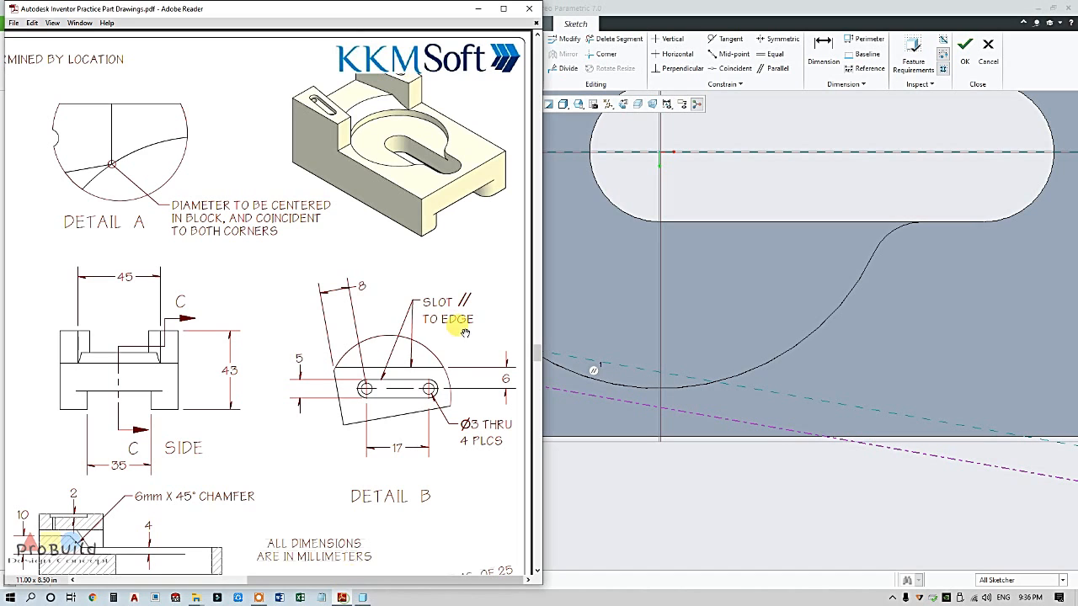
{"action": "left_click", "coordinate": [562, 447]}
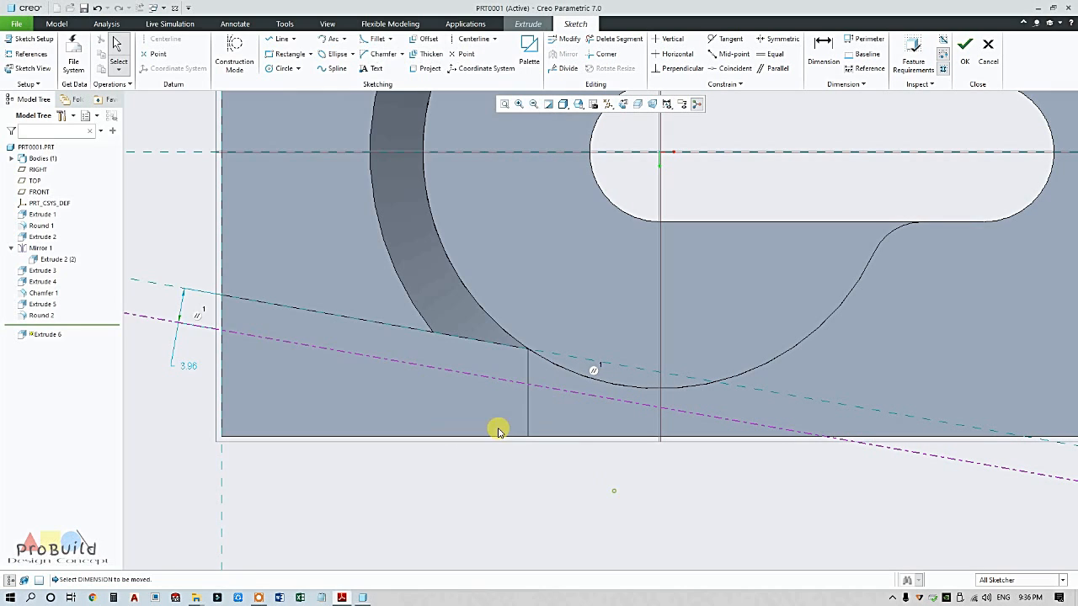
{"action": "left_click", "coordinate": [187, 371]}
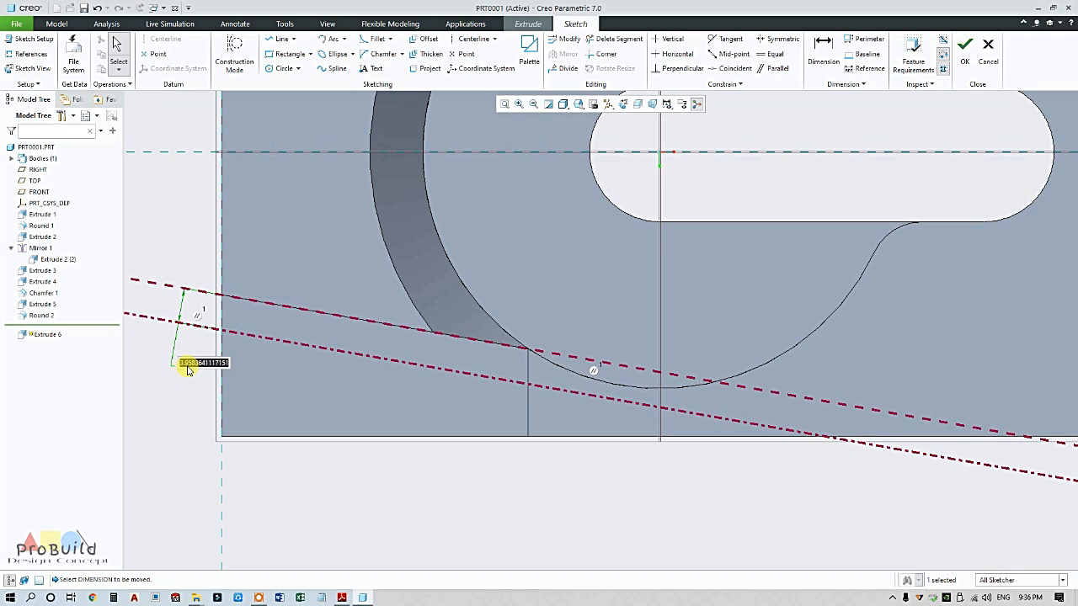
{"action": "type", "text": "6"}
{"action": "key", "text": "Return"}
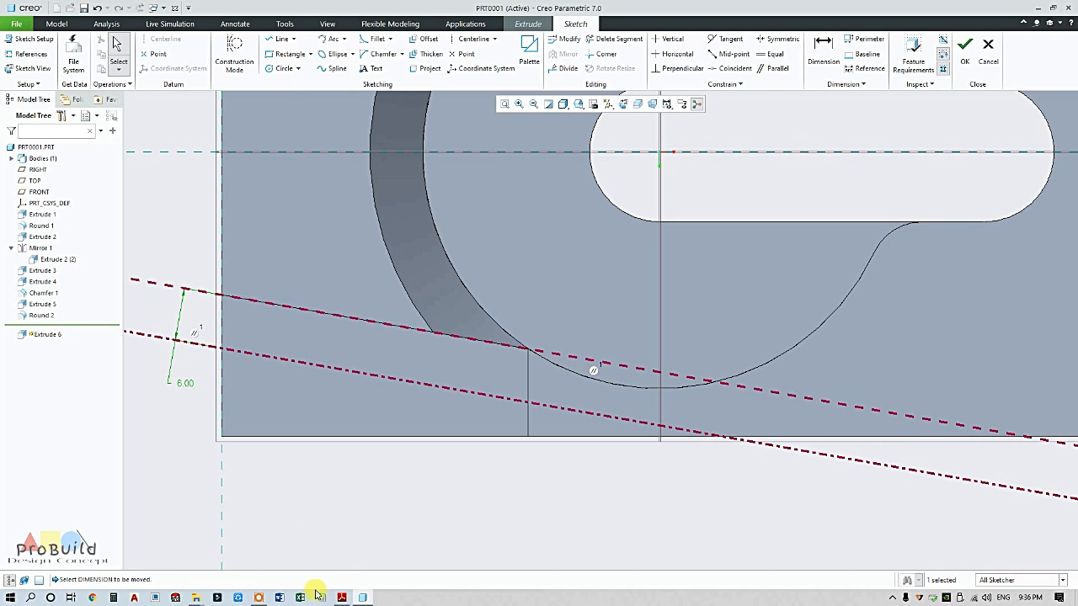
Sketch a 5 mm diameter circle centered on the slanted centerline, near the block's outer end.
{"action": "left_click", "coordinate": [283, 68]}
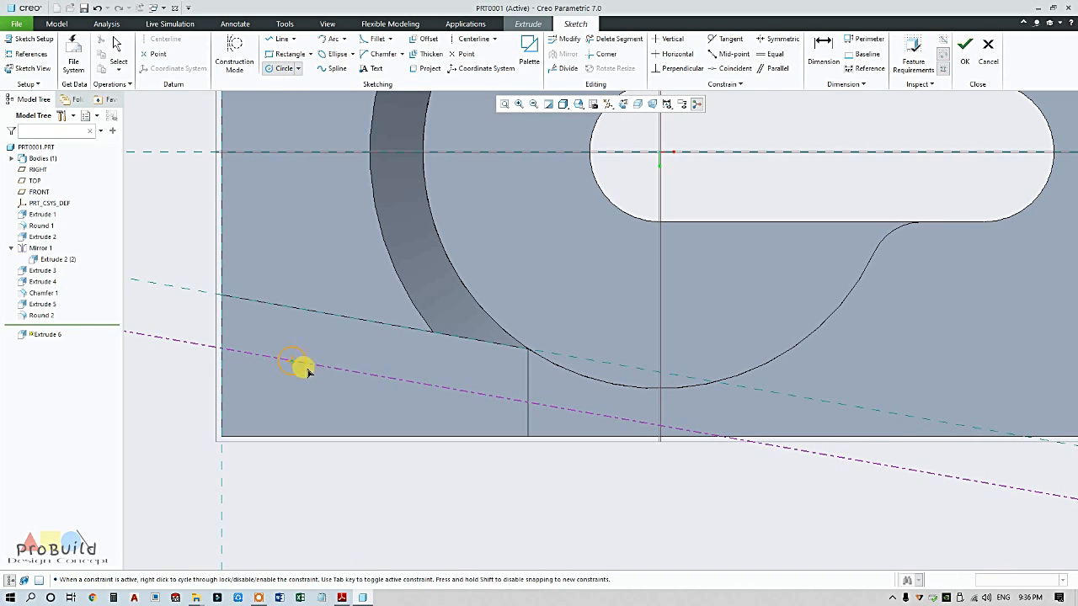
{"action": "left_click", "coordinate": [311, 374]}
{"action": "middle_click", "coordinate": [276, 345]}
{"action": "double_click", "coordinate": [255, 343]}
{"action": "type", "text": "5"}
{"action": "key", "text": "Return"}
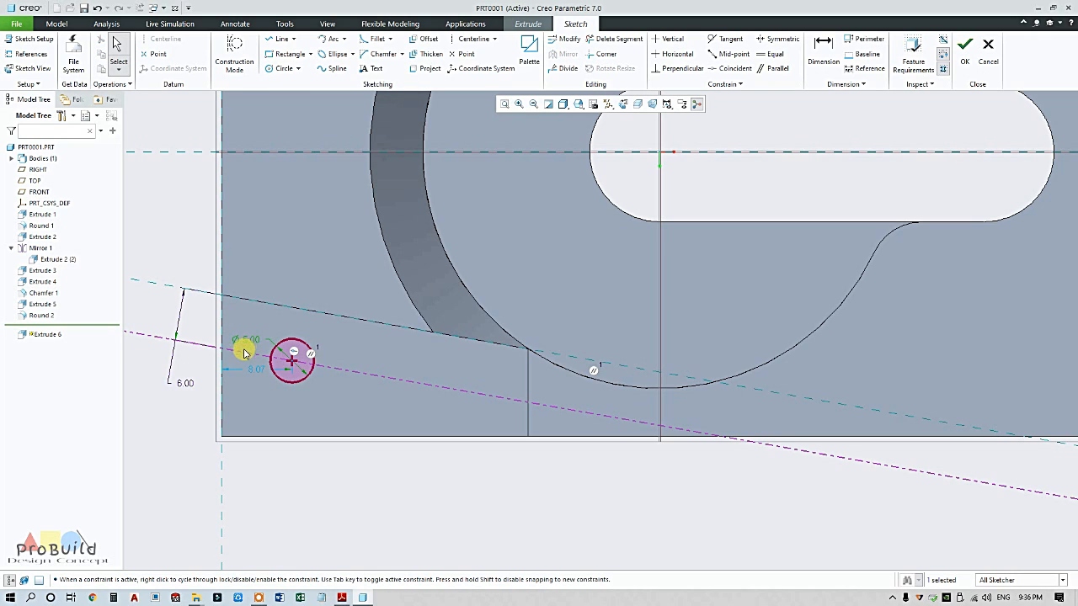
Add a second circle of equal size on the slanted centerline, toward the circular recess.
{"action": "left_click", "coordinate": [284, 68]}
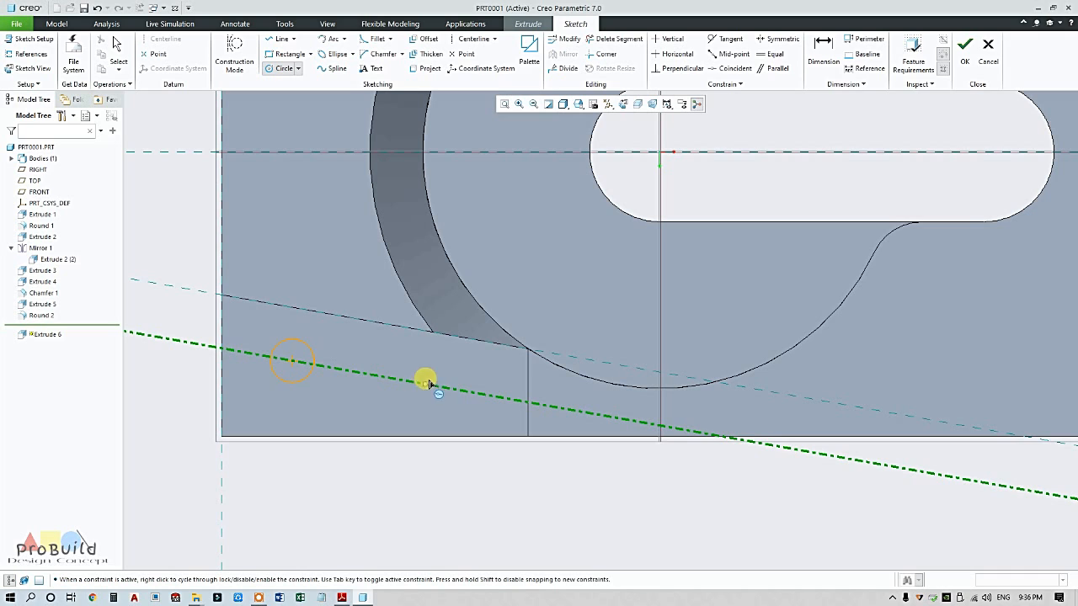
{"action": "left_click", "coordinate": [465, 407]}
{"action": "left_click", "coordinate": [118, 43]}
Connect the two circles with tangent lines on both sides of the centerline.
{"action": "left_click", "coordinate": [292, 38]}
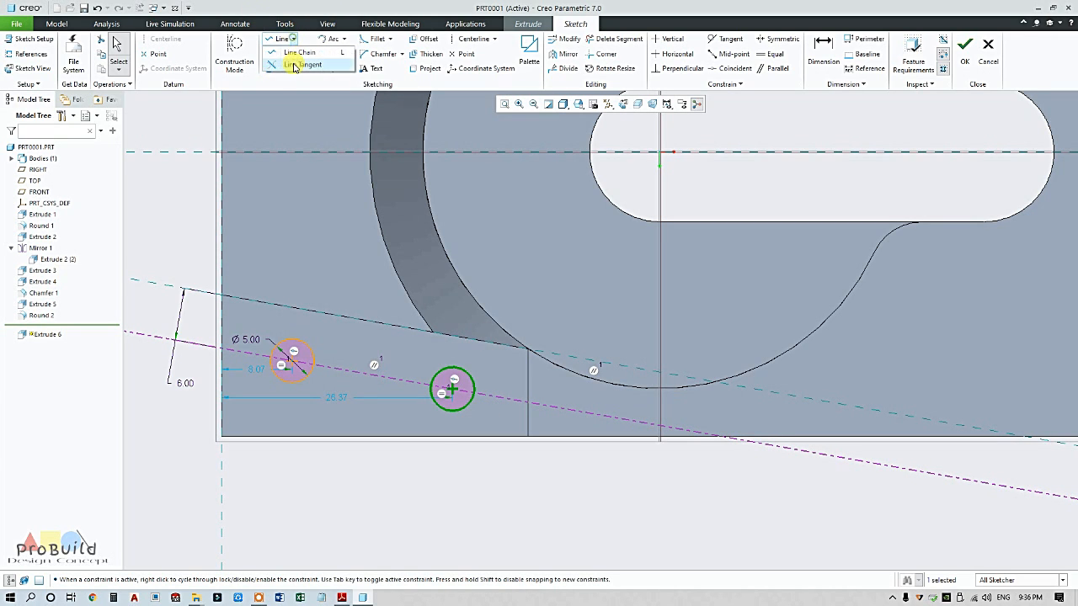
{"action": "left_click", "coordinate": [297, 65]}
{"action": "left_click", "coordinate": [437, 360]}
{"action": "left_click", "coordinate": [300, 372]}
{"action": "left_click", "coordinate": [293, 386]}
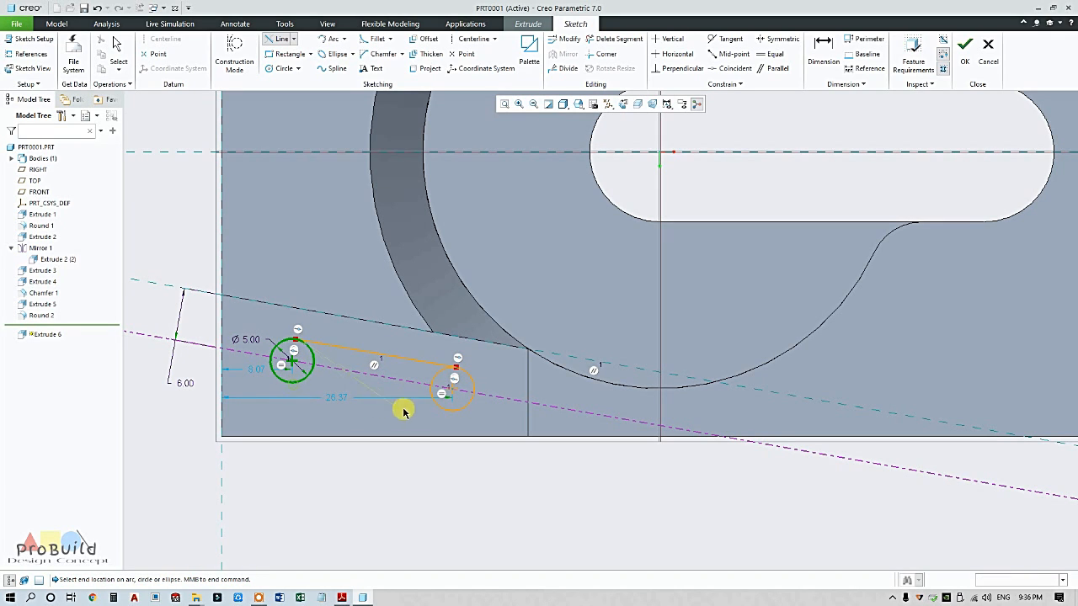
{"action": "middle_click", "coordinate": [257, 358]}
{"action": "left_click", "coordinate": [278, 378]}
{"action": "left_click", "coordinate": [433, 409]}
{"action": "middle_click", "coordinate": [401, 384]}
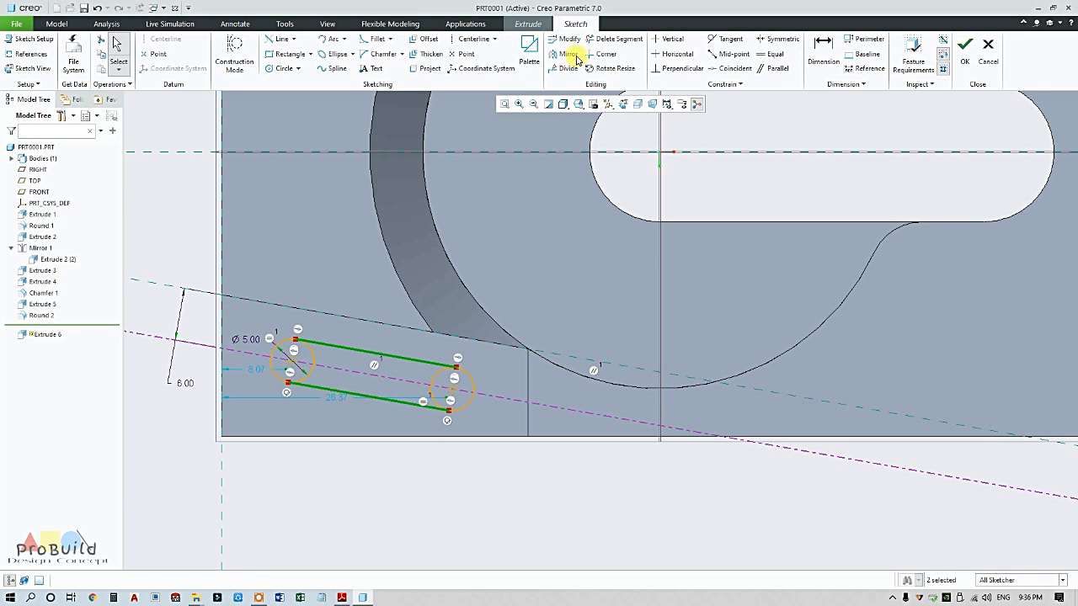
Trim away the inner arcs of both circles with Delete Segment to leave one closed slot outline.
{"action": "left_click", "coordinate": [615, 39]}
{"action": "scroll", "coordinate": [433, 356], "scroll_direction": "up", "scroll_amount": 3}
{"action": "mouse_move", "coordinate": [497, 370]}
{"action": "left_mouse_down"}
{"action": "mouse_move", "coordinate": [428, 413]}
{"action": "mouse_move", "coordinate": [442, 419]}
{"action": "left_mouse_up"}
{"action": "scroll", "coordinate": [433, 421], "scroll_direction": "up", "scroll_amount": 1}
{"action": "scroll", "coordinate": [423, 415], "scroll_direction": "down", "scroll_amount": 3}
{"action": "scroll", "coordinate": [320, 403], "scroll_direction": "up", "scroll_amount": 3}
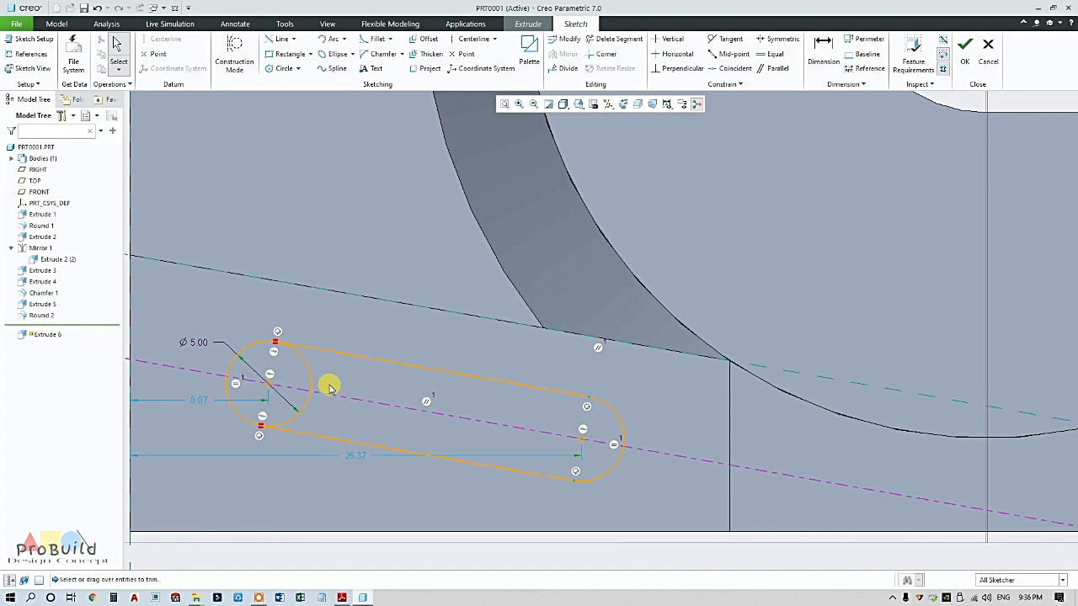
{"action": "mouse_move", "coordinate": [327, 381]}
{"action": "left_mouse_down"}
{"action": "mouse_move", "coordinate": [305, 405]}
{"action": "mouse_move", "coordinate": [332, 409]}
{"action": "left_mouse_up"}
{"action": "left_click", "coordinate": [612, 38]}
{"action": "scroll", "coordinate": [409, 383], "scroll_direction": "down", "scroll_amount": 6}
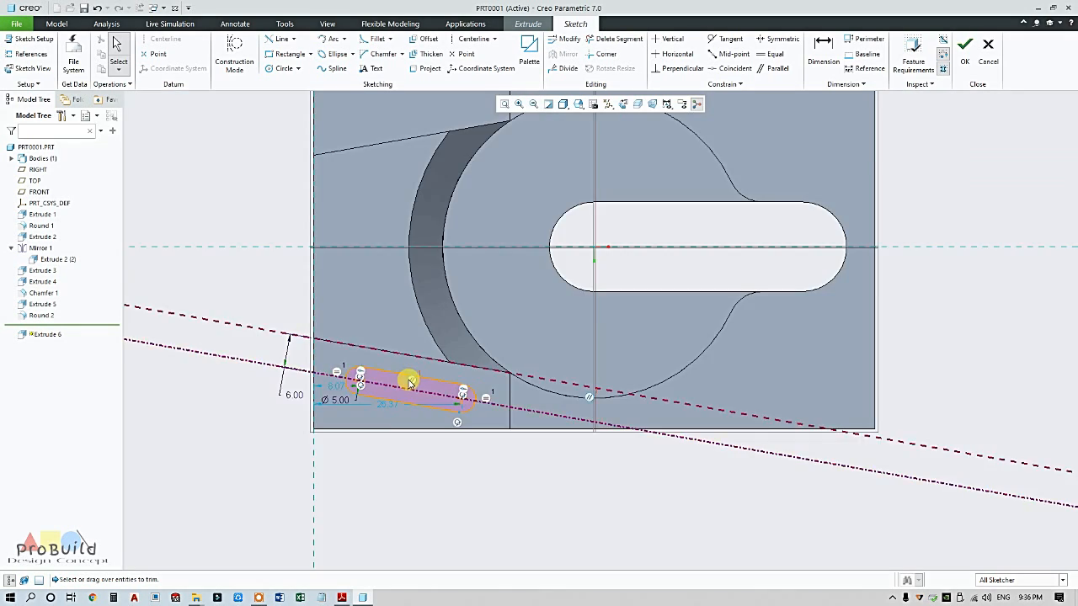
{"action": "scroll", "coordinate": [404, 393], "scroll_direction": "up", "scroll_amount": 6}
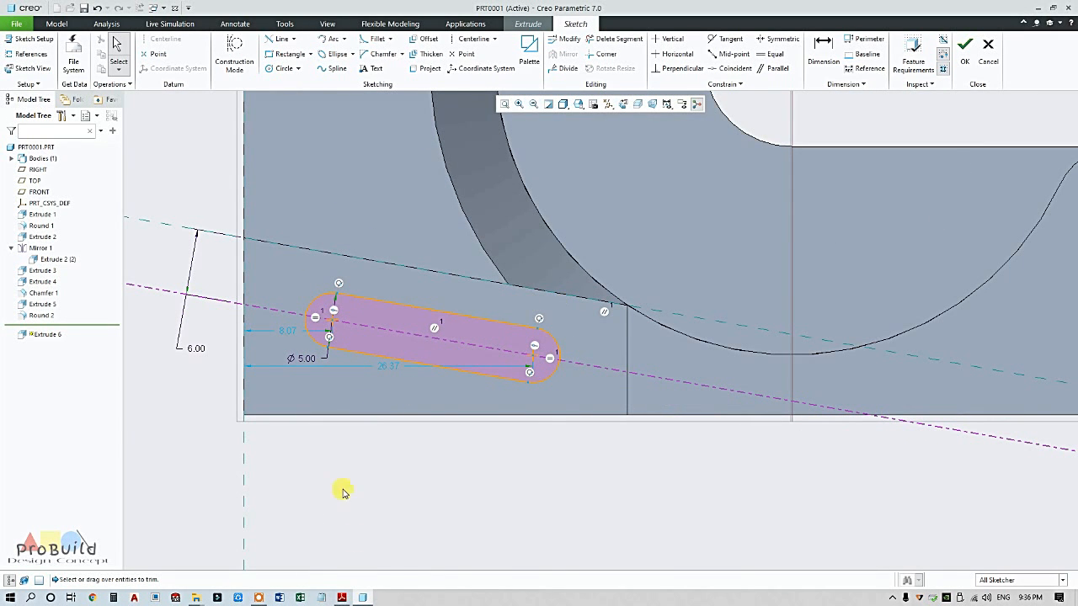
Check Detail B in the PDF and dimension the outer slot arc's center 8 mm from the block's end edge.
{"action": "left_click", "coordinate": [343, 598]}
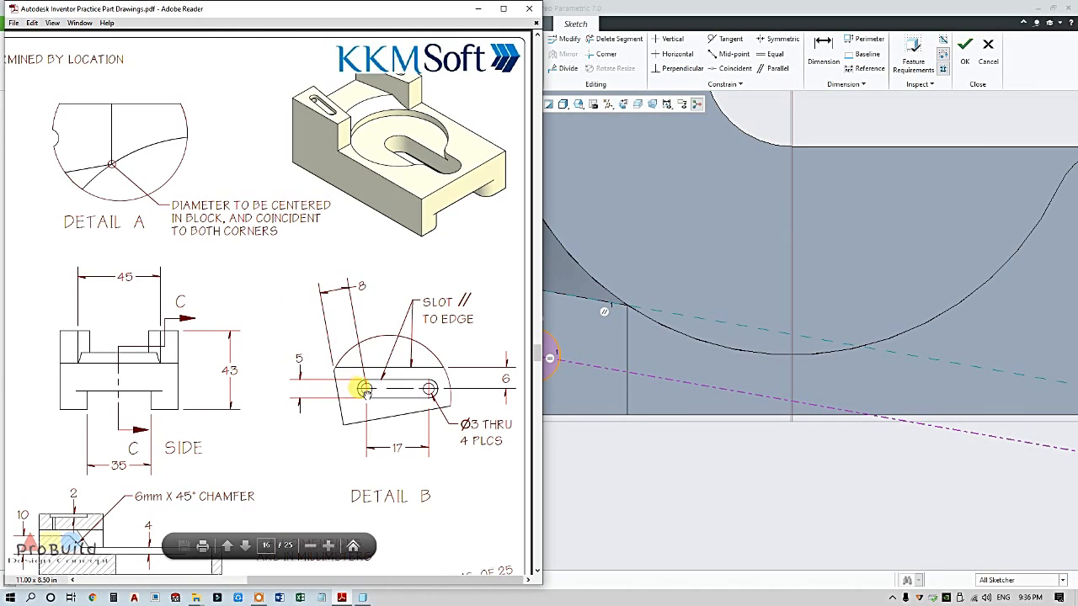
{"action": "left_click", "coordinate": [639, 506]}
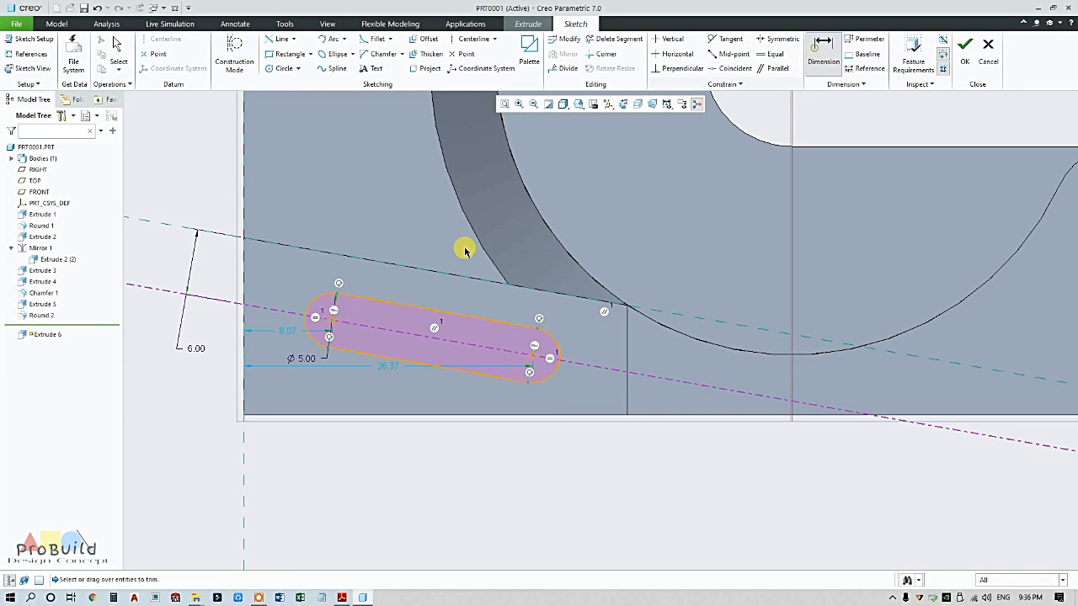
{"action": "left_click", "coordinate": [249, 291]}
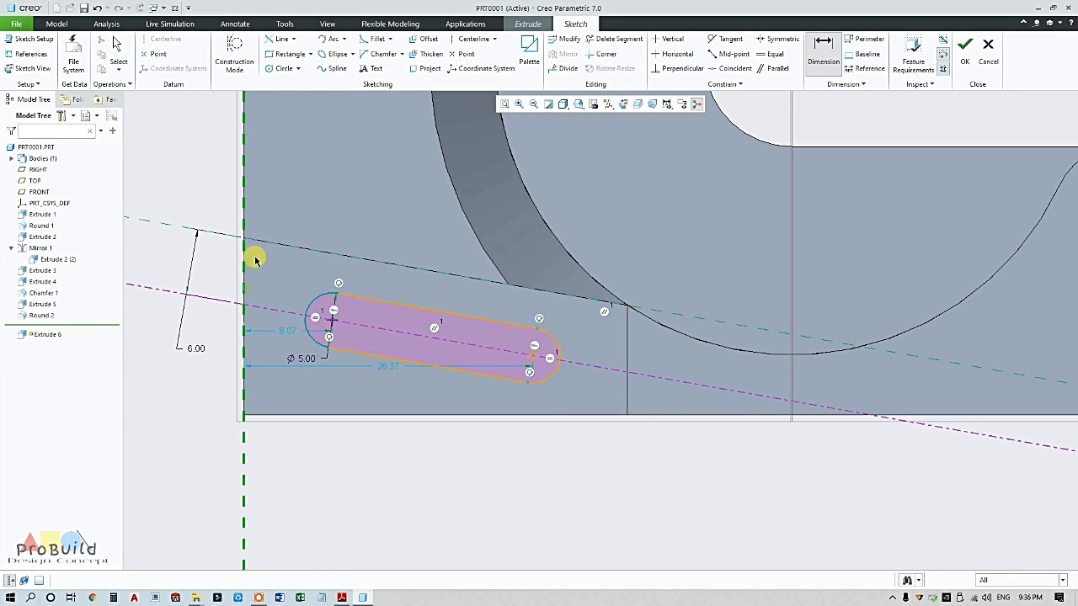
{"action": "key", "text": "Return"}
{"action": "middle_click", "coordinate": [431, 476]}
{"action": "scroll", "coordinate": [376, 472], "scroll_direction": "down", "scroll_amount": 2}
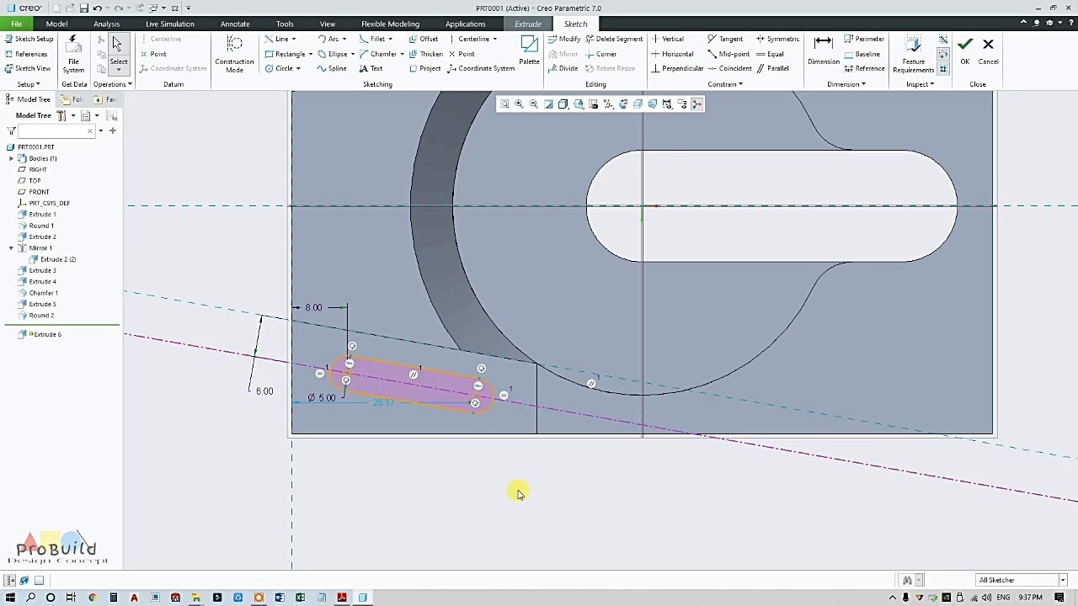
Examine the section and isometric views in the PDF for the small slot's depth and its through holes.
{"action": "scroll", "coordinate": [518, 493], "scroll_direction": "down", "scroll_amount": 3}
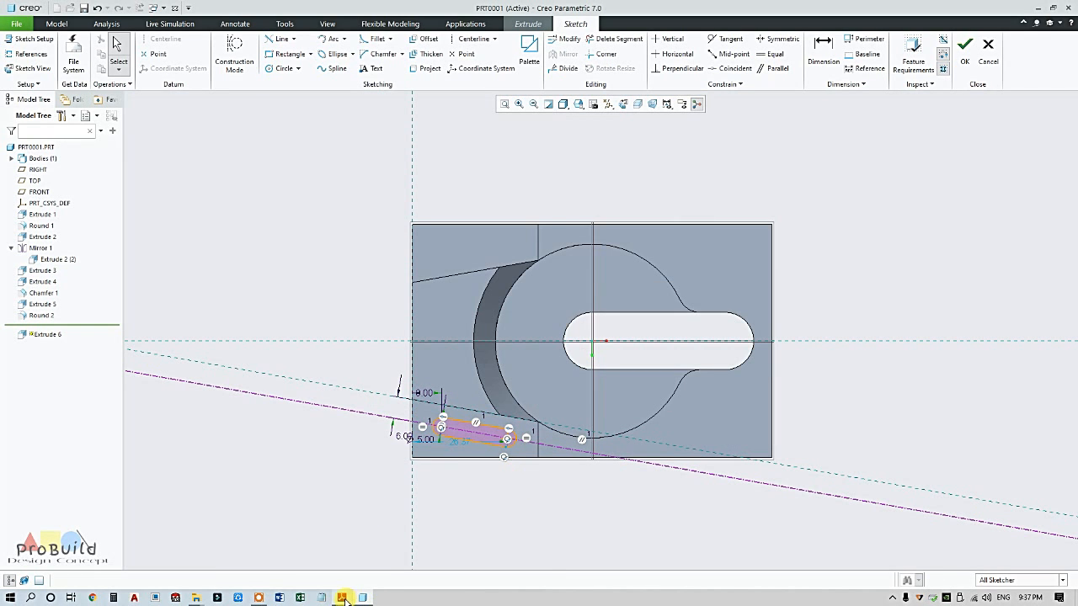
{"action": "left_click", "coordinate": [343, 598]}
{"action": "mouse_move", "coordinate": [320, 457]}
{"action": "left_mouse_down"}
{"action": "mouse_move", "coordinate": [356, 336]}
{"action": "mouse_move", "coordinate": [370, 330]}
{"action": "left_mouse_up"}
{"action": "scroll", "coordinate": [135, 409], "scroll_direction": "up", "scroll_amount": 6, "text": "ctrl"}
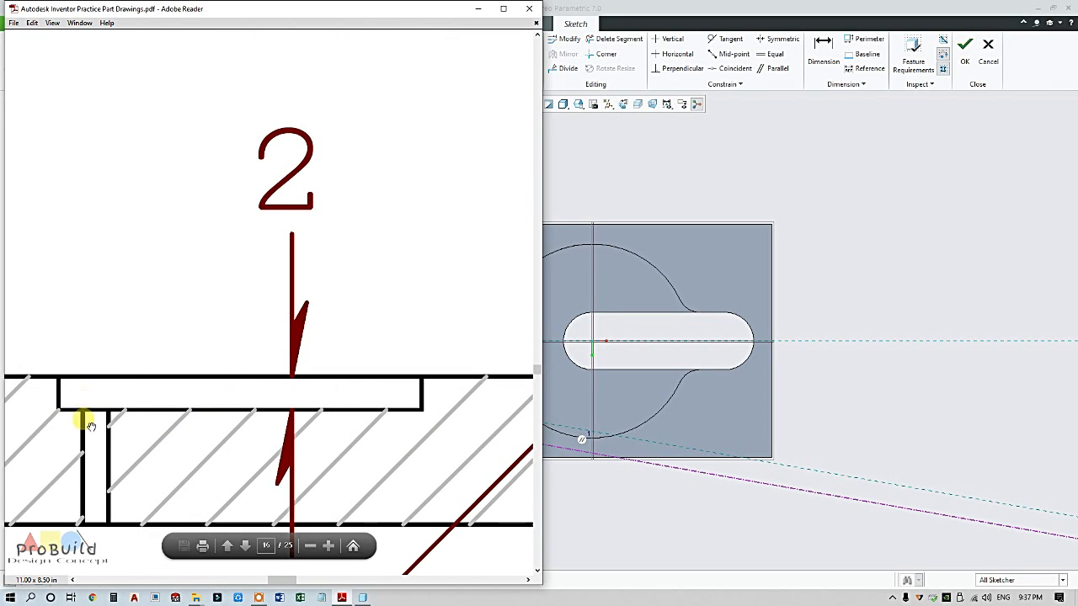
{"action": "scroll", "coordinate": [93, 413], "scroll_direction": "down", "scroll_amount": 4, "text": "ctrl"}
{"action": "scroll", "coordinate": [103, 417], "scroll_direction": "down", "scroll_amount": 4, "text": "ctrl"}
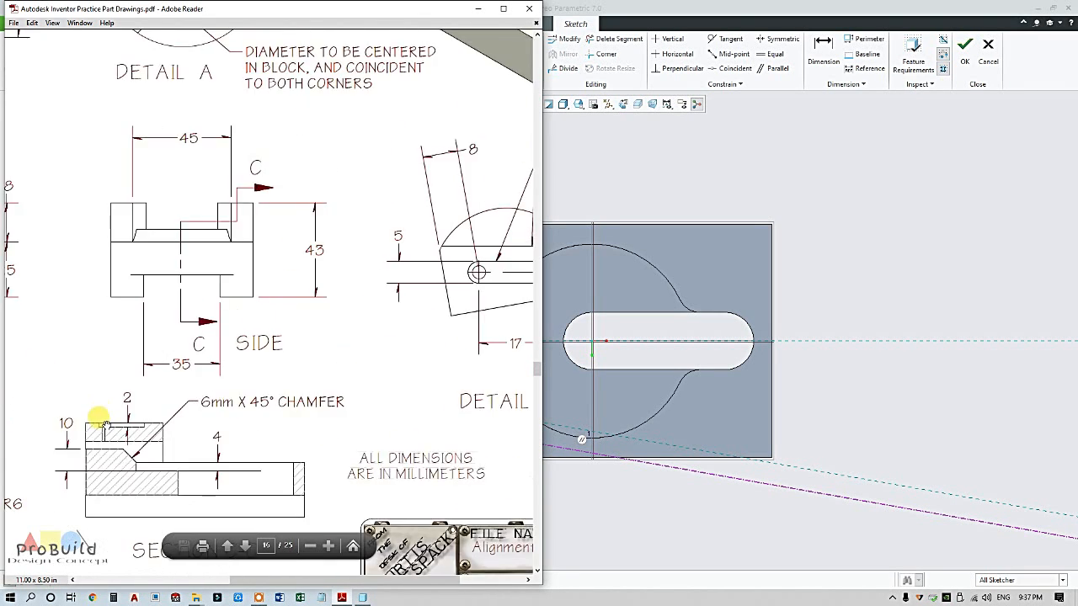
{"action": "scroll", "coordinate": [397, 149], "scroll_direction": "up", "scroll_amount": 5, "text": "ctrl"}
{"action": "left_click_drag", "start_coordinate": [398, 150], "coordinate": [365, 240]}
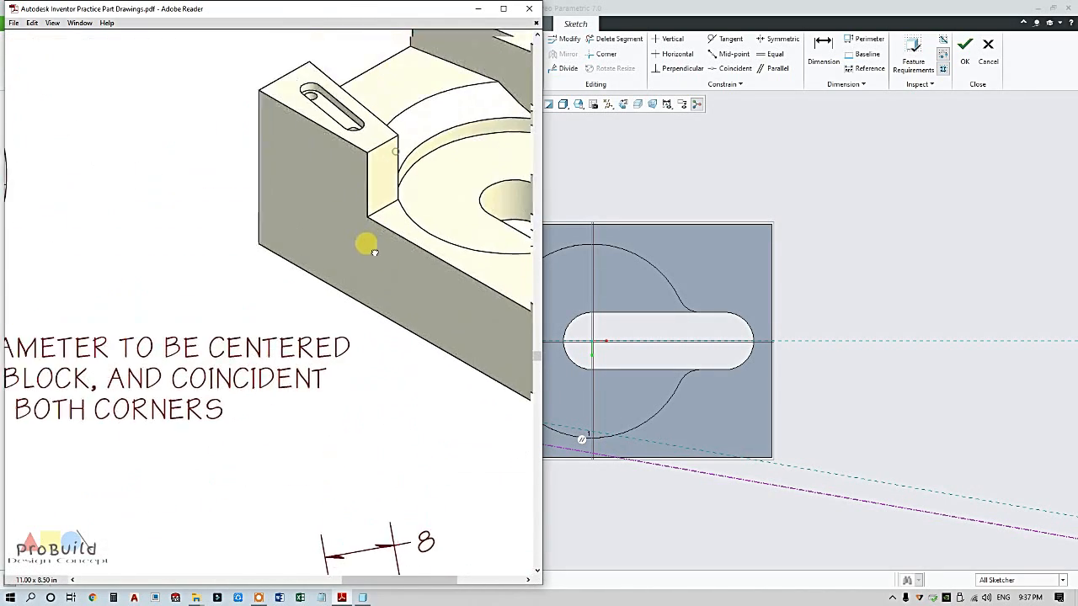
Check the slot and hole details in the PDF, then finish the slot sketch and cut it 2 mm deep into the raised block.
{"action": "scroll", "coordinate": [301, 98], "scroll_direction": "up", "scroll_amount": 4, "text": "ctrl"}
{"action": "scroll", "coordinate": [292, 114], "scroll_direction": "down", "scroll_amount": 6, "text": "ctrl"}
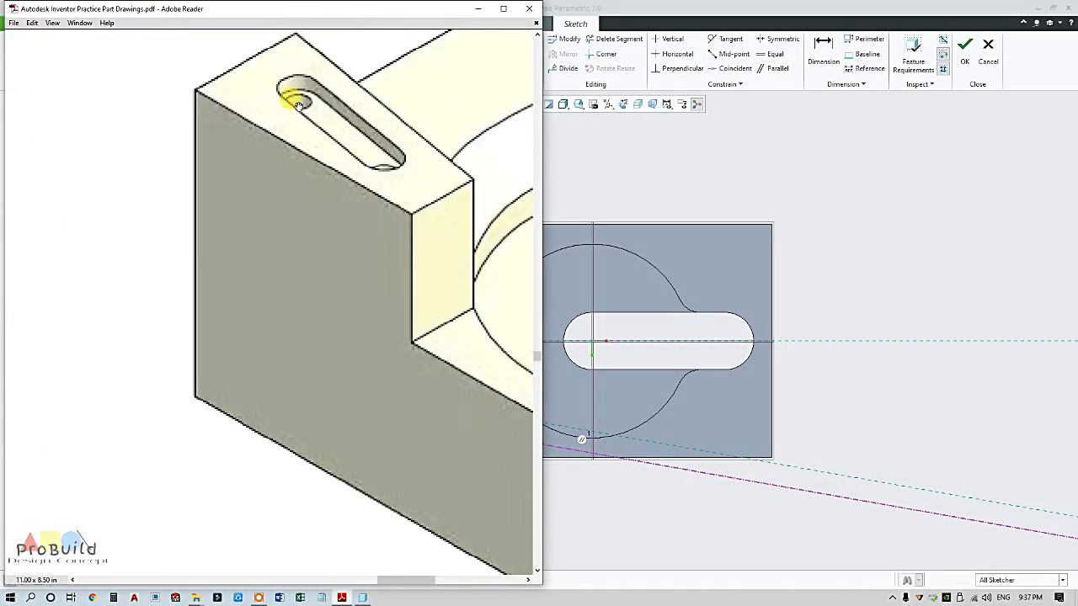
{"action": "scroll", "coordinate": [459, 330], "scroll_direction": "up", "scroll_amount": 3, "text": "ctrl"}
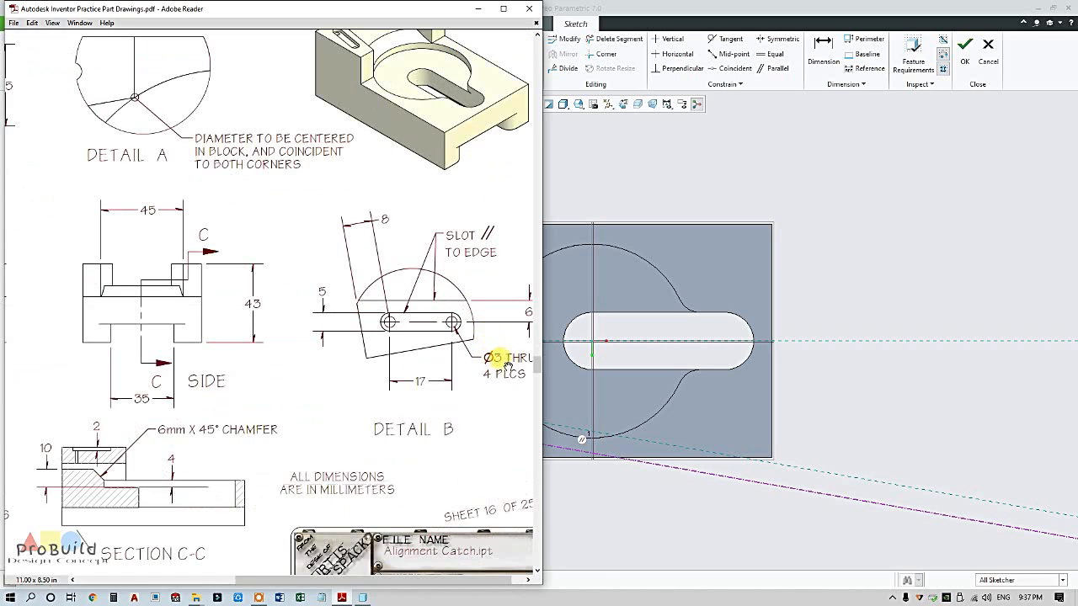
{"action": "left_click_drag", "start_coordinate": [502, 394], "coordinate": [479, 398]}
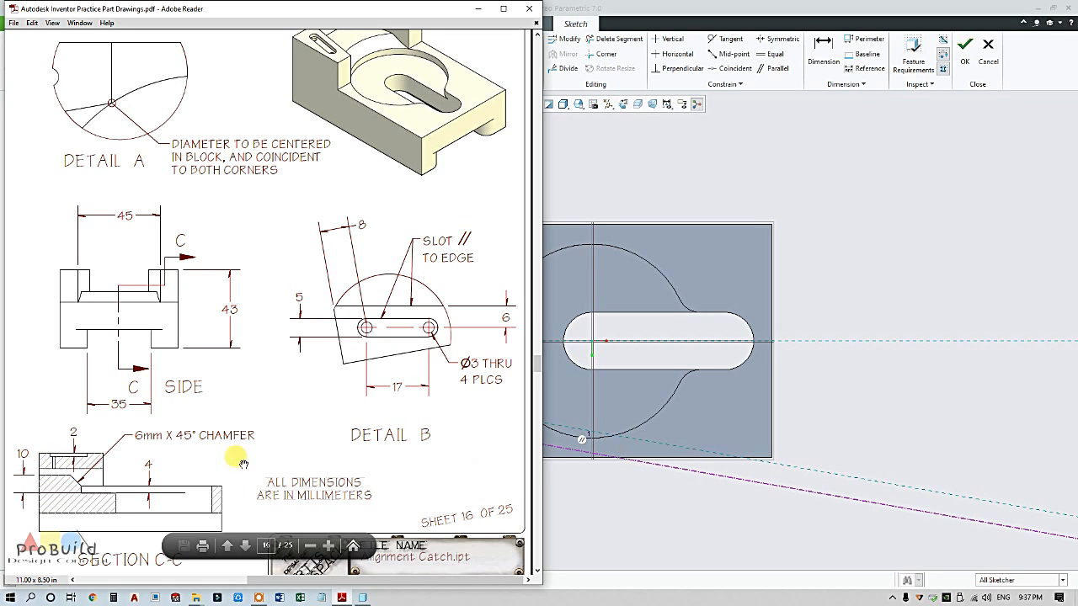
{"action": "left_click", "coordinate": [628, 505]}
{"action": "left_click", "coordinate": [965, 49]}
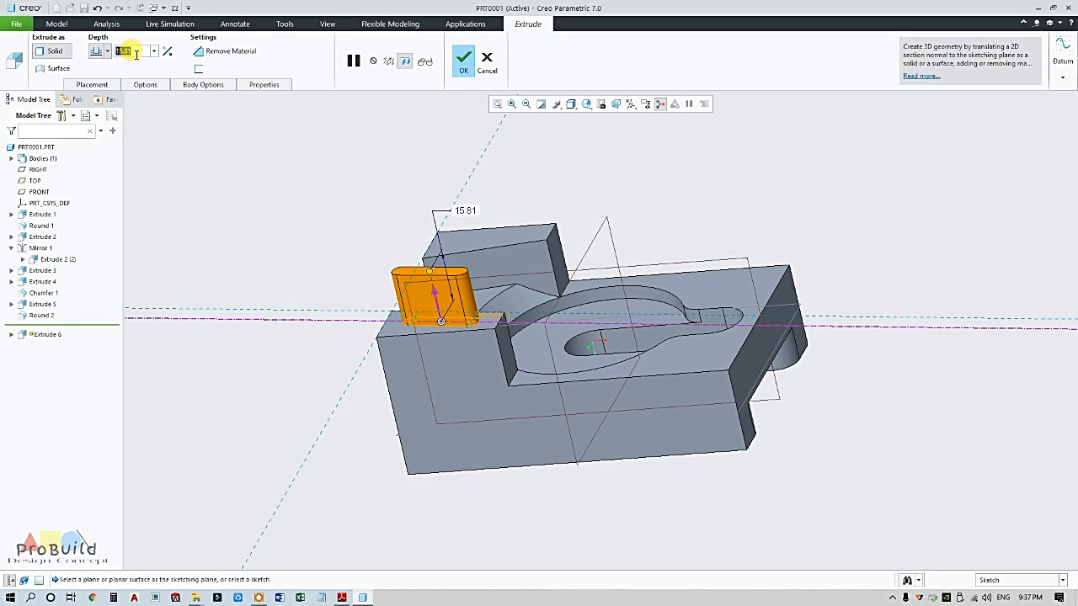
{"action": "type", "text": "2"}
{"action": "key", "text": "Return"}
{"action": "left_click", "coordinate": [167, 51]}
{"action": "left_click", "coordinate": [199, 51]}
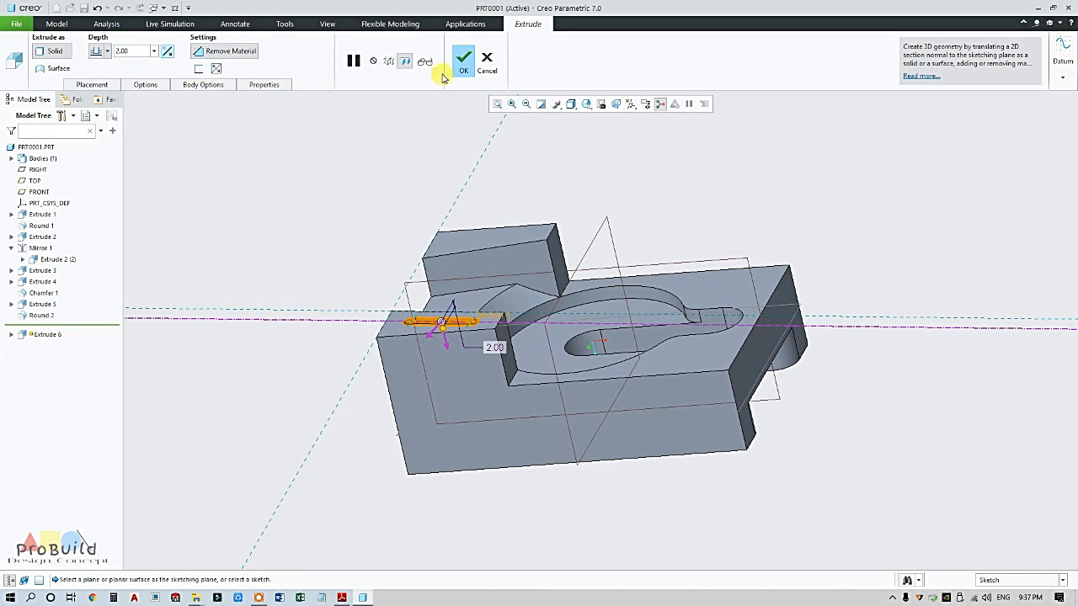
{"action": "left_click", "coordinate": [462, 60]}
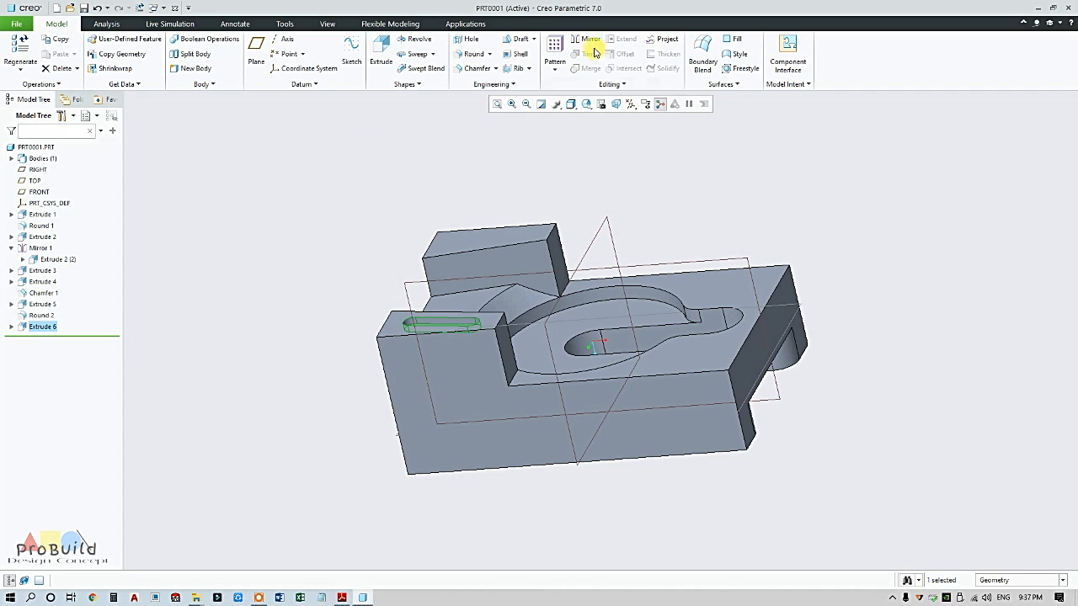
Mirror the slot cut about the TOP plane onto the opposite raised block.
{"action": "left_click", "coordinate": [588, 39]}
{"action": "left_click", "coordinate": [416, 280]}
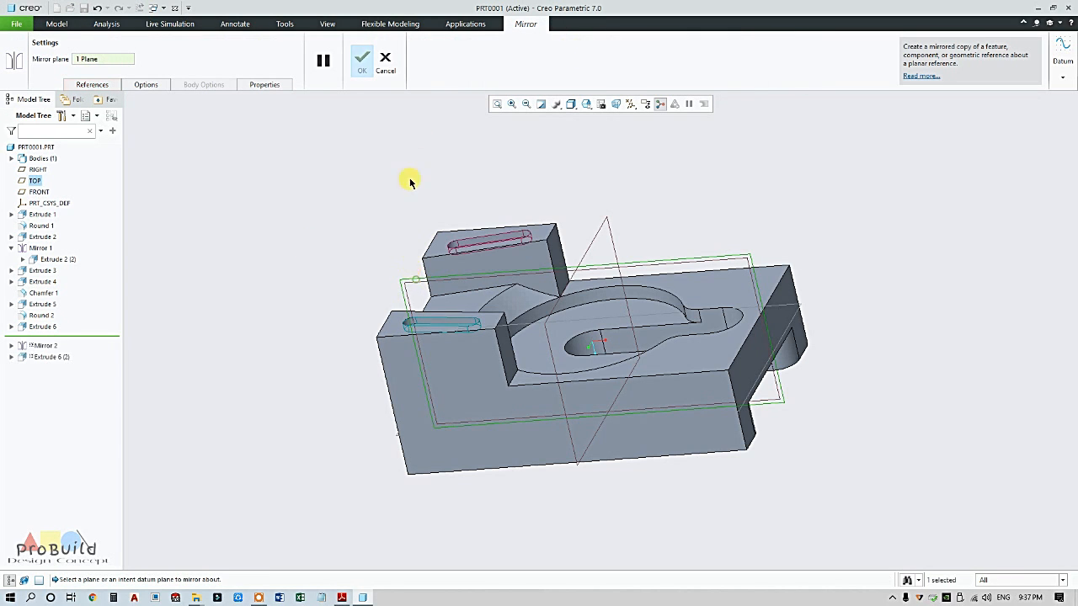
{"action": "left_click", "coordinate": [362, 57]}
Start an extrude sketch on the original slot's floor, orient it flat and reference the slot's end arc nearest the circular recess.
{"action": "middle_click_drag", "start_coordinate": [488, 135], "coordinate": [464, 200]}
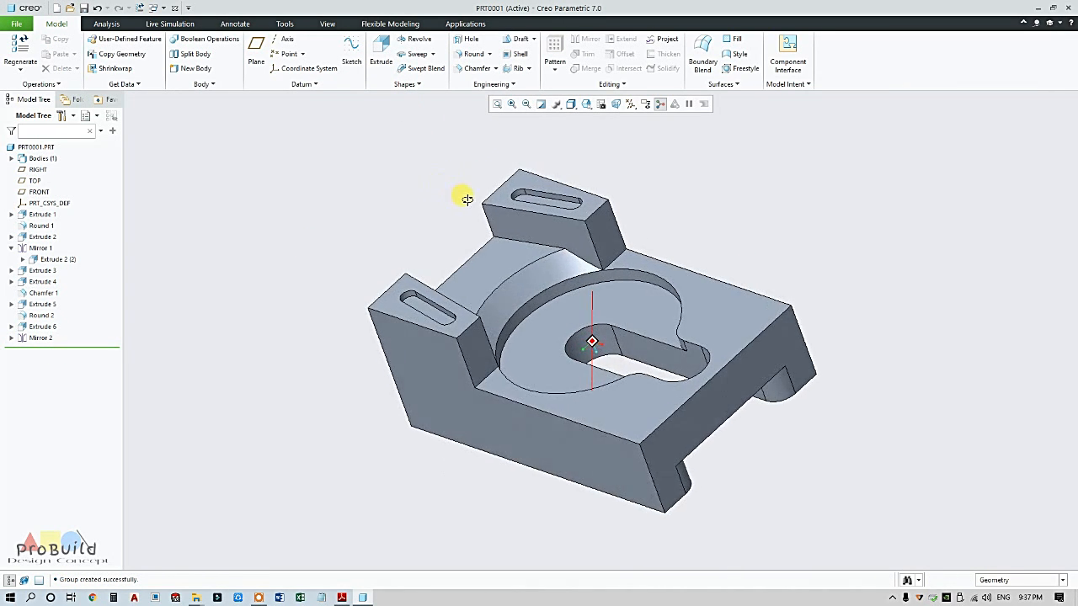
{"action": "scroll", "coordinate": [423, 298], "scroll_direction": "down", "scroll_amount": 5}
{"action": "left_click", "coordinate": [422, 317]}
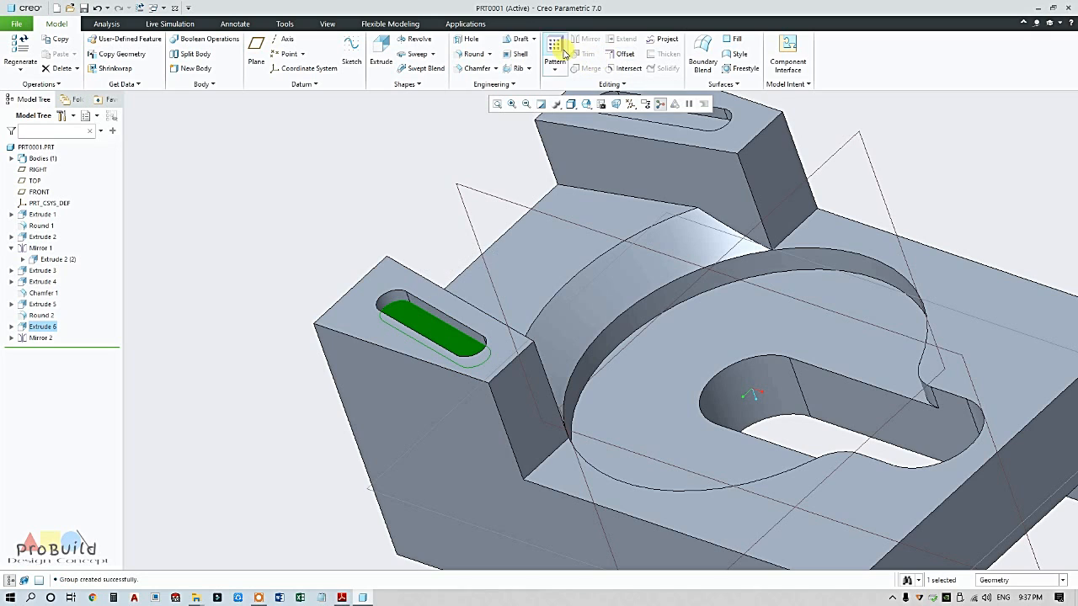
{"action": "left_click", "coordinate": [380, 49]}
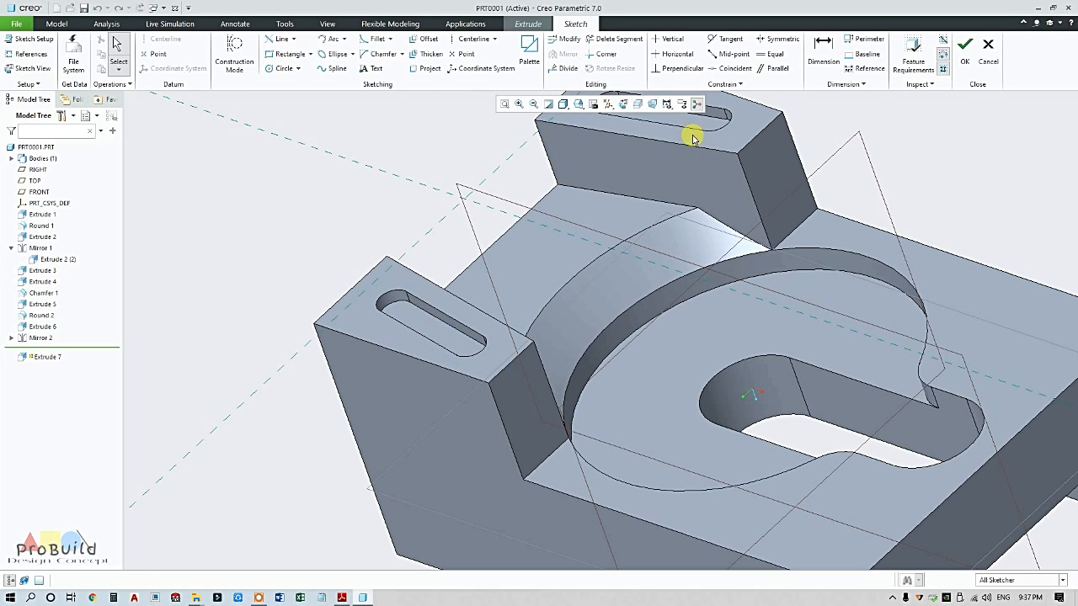
{"action": "left_click", "coordinate": [624, 104]}
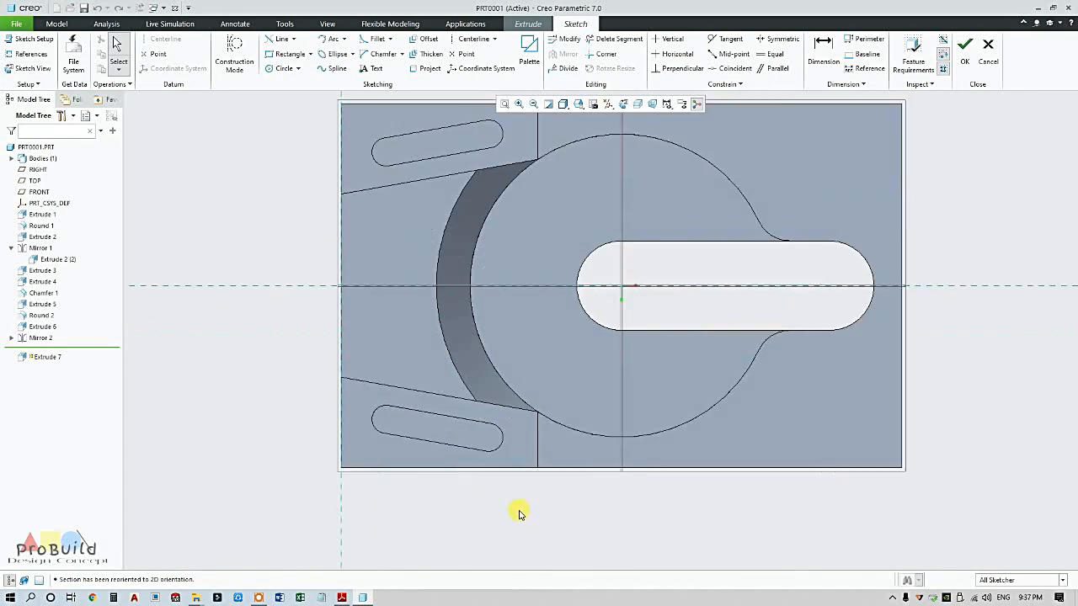
{"action": "left_click", "coordinate": [31, 53]}
{"action": "left_click", "coordinate": [491, 383]}
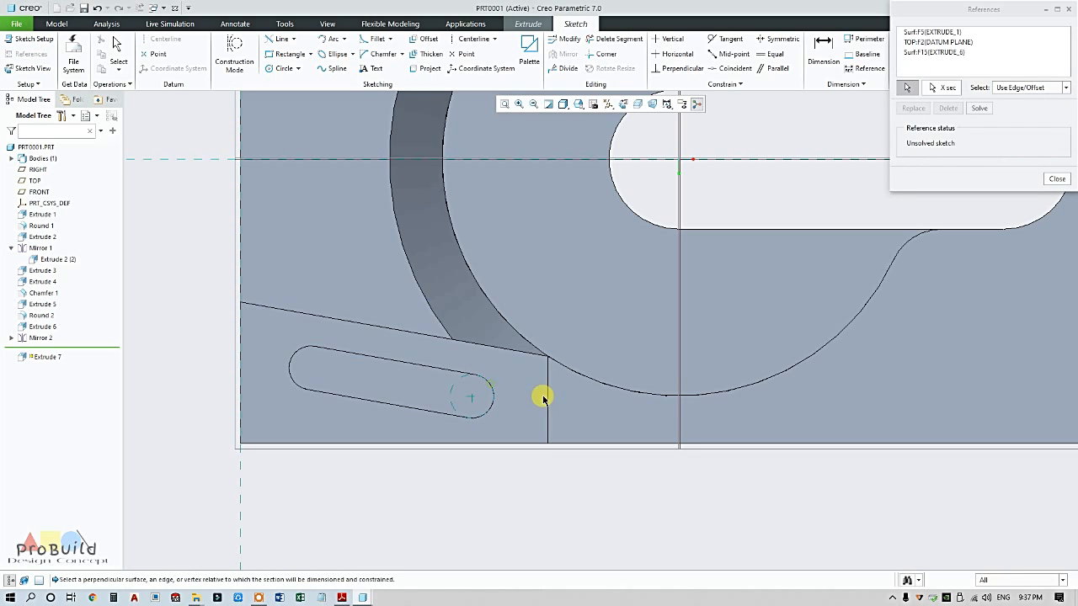
Draw a small circle concentric with the referenced slot end arc.
{"action": "left_click", "coordinate": [283, 68]}
{"action": "scroll", "coordinate": [471, 413], "scroll_direction": "up", "scroll_amount": 2}
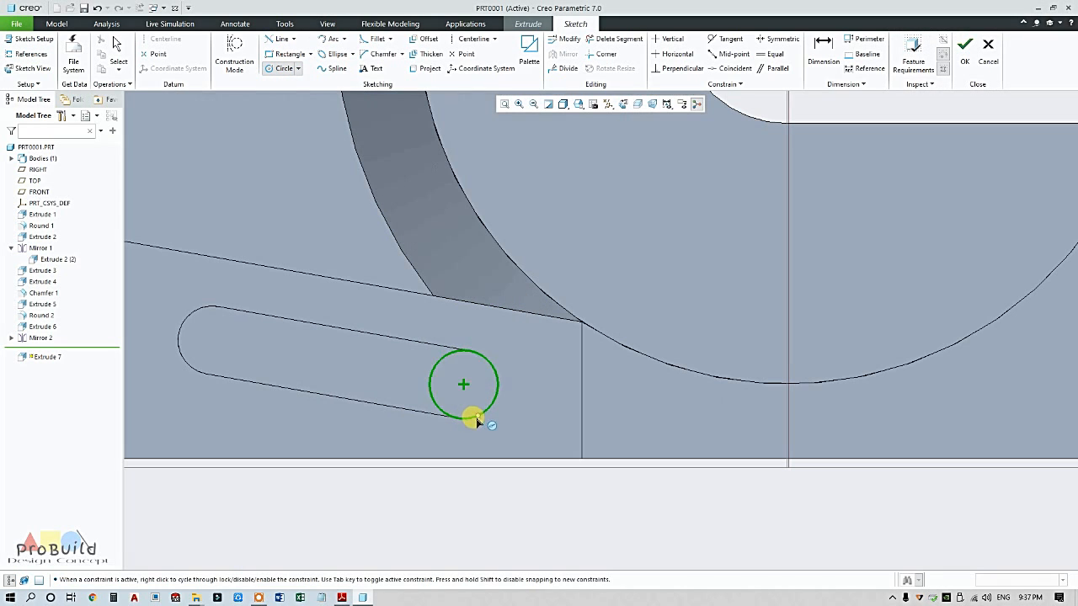
{"action": "left_click", "coordinate": [473, 395]}
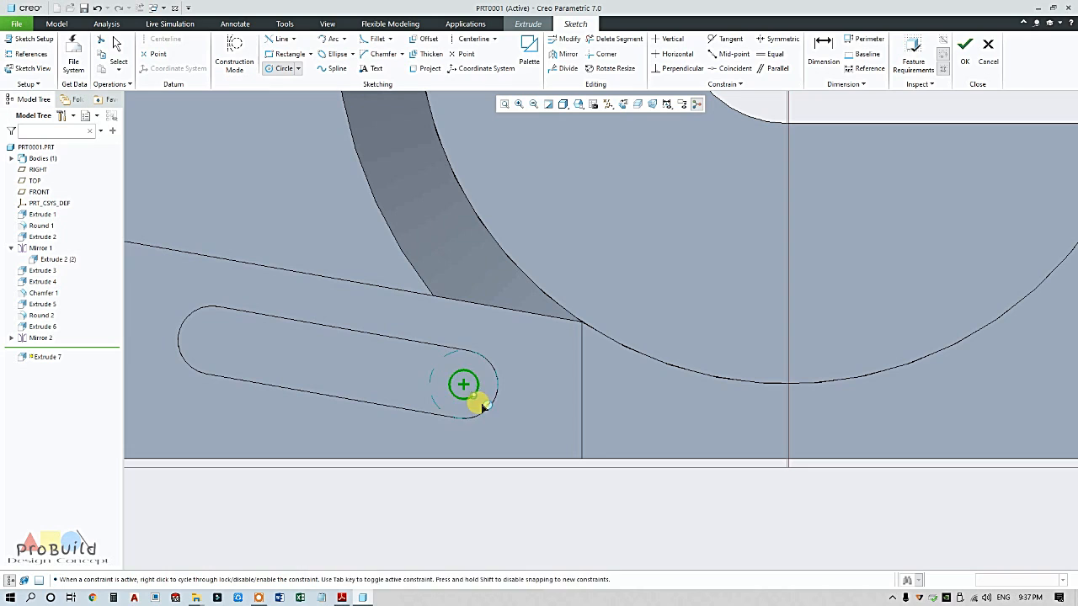
{"action": "middle_click", "coordinate": [481, 407]}
Reference the slot's other end arc and draw an equal-sized circle at its center.
{"action": "left_click", "coordinate": [32, 53]}
{"action": "left_click", "coordinate": [180, 330]}
{"action": "left_click", "coordinate": [285, 69]}
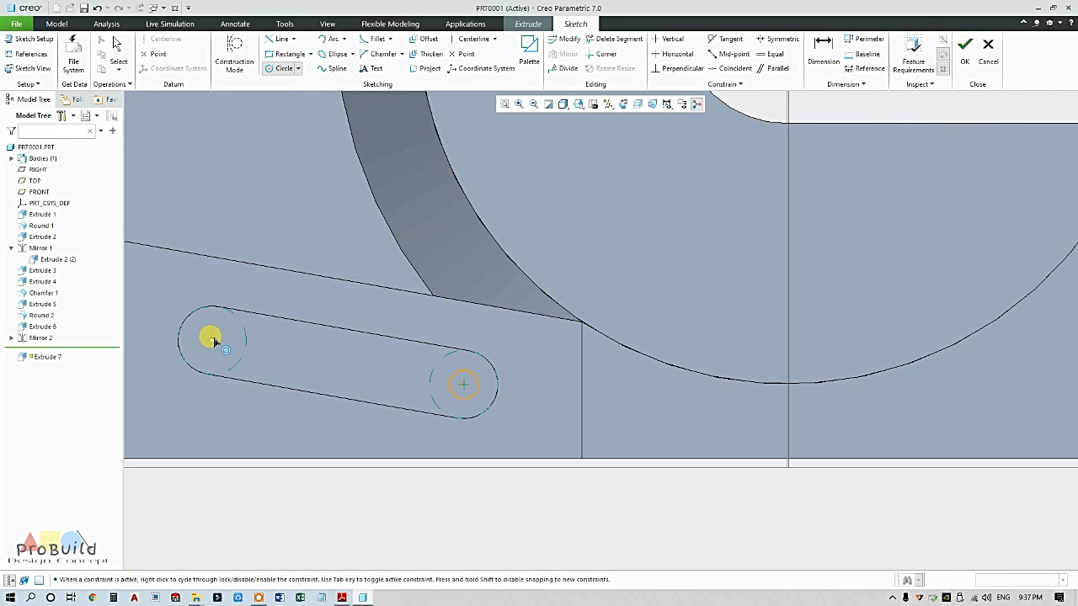
{"action": "left_click", "coordinate": [212, 340]}
{"action": "left_click", "coordinate": [224, 348]}
{"action": "middle_click", "coordinate": [288, 349]}
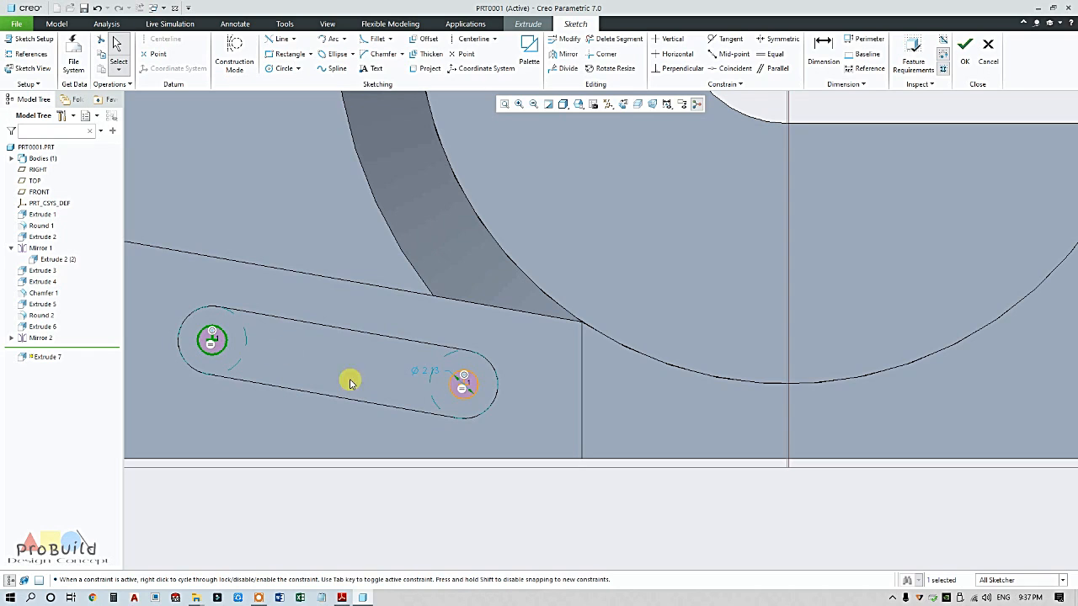
Set the hole circles' diameter to the drawing's Ø3 and finish the sketch.
{"action": "scroll", "coordinate": [440, 391], "scroll_direction": "up", "scroll_amount": 3}
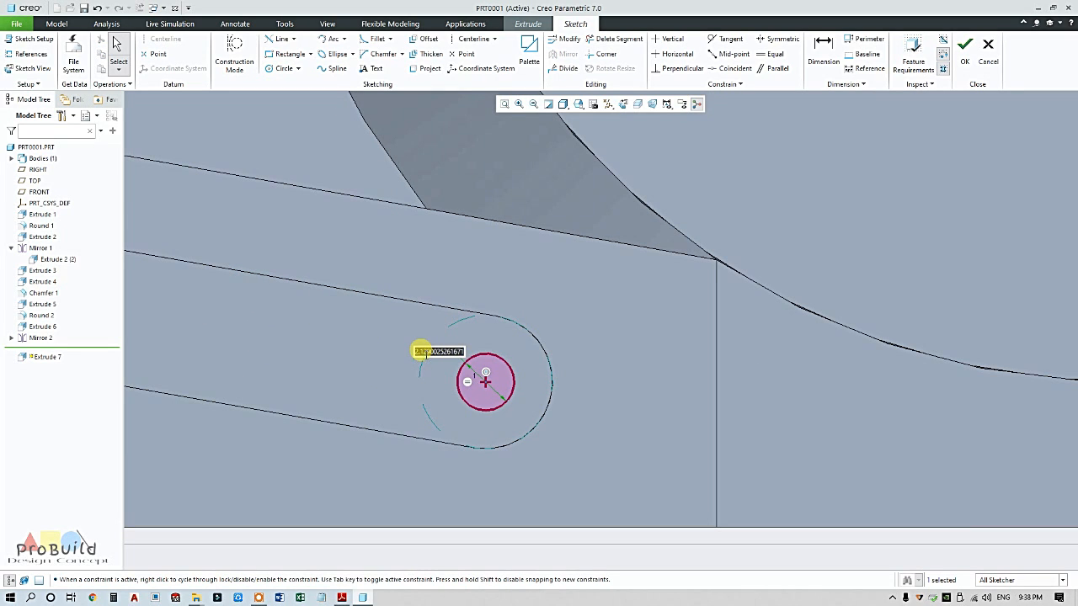
{"action": "scroll", "coordinate": [487, 363], "scroll_direction": "down", "scroll_amount": 3}
{"action": "left_click", "coordinate": [966, 73]}
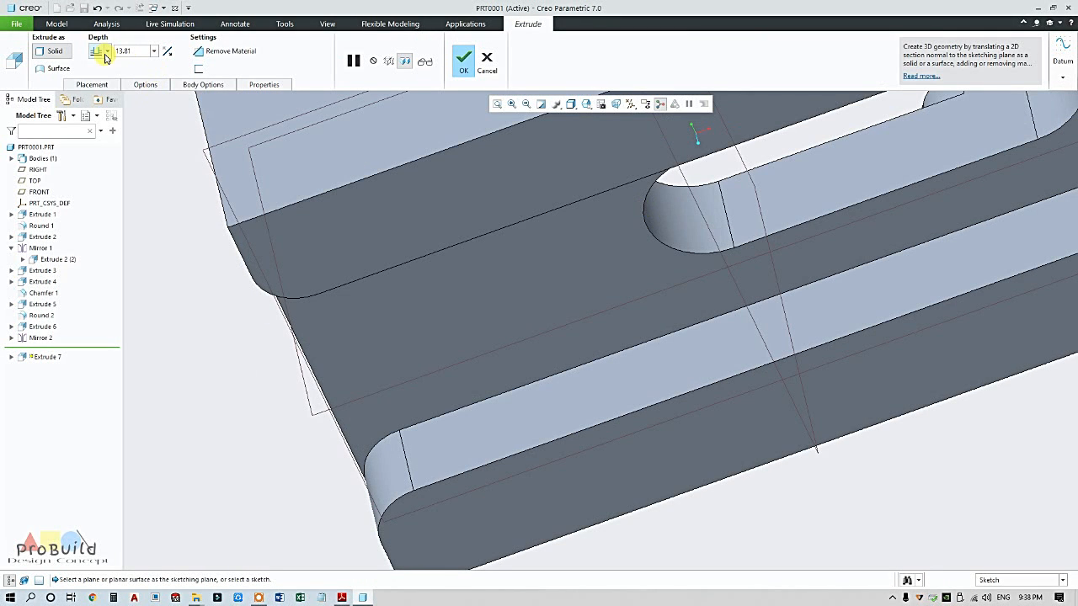
Cut the two circles through the block, removing material up to the bottom face of the leg below.
{"action": "left_click", "coordinate": [107, 57]}
{"action": "left_click", "coordinate": [94, 146]}
{"action": "left_click", "coordinate": [378, 229]}
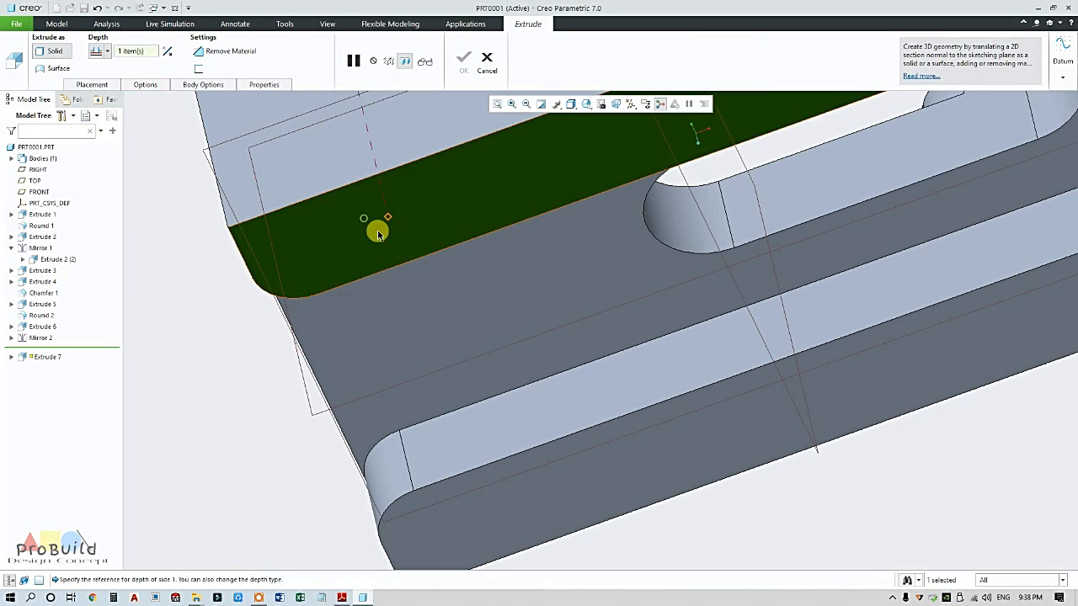
{"action": "left_click", "coordinate": [234, 51]}
{"action": "scroll", "coordinate": [410, 346], "scroll_direction": "down", "scroll_amount": 5}
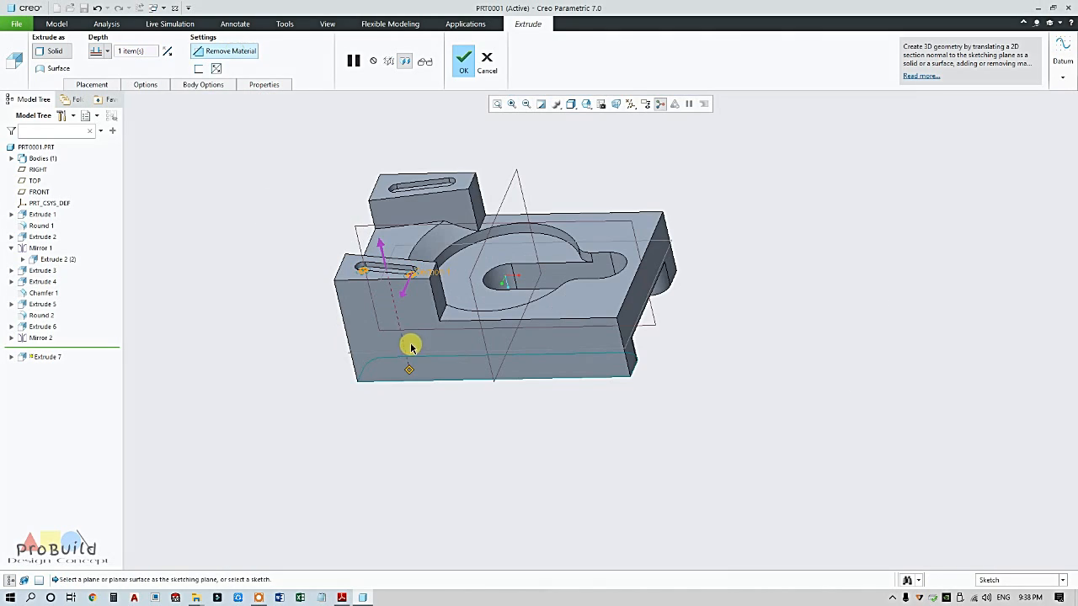
{"action": "left_click", "coordinate": [460, 63]}
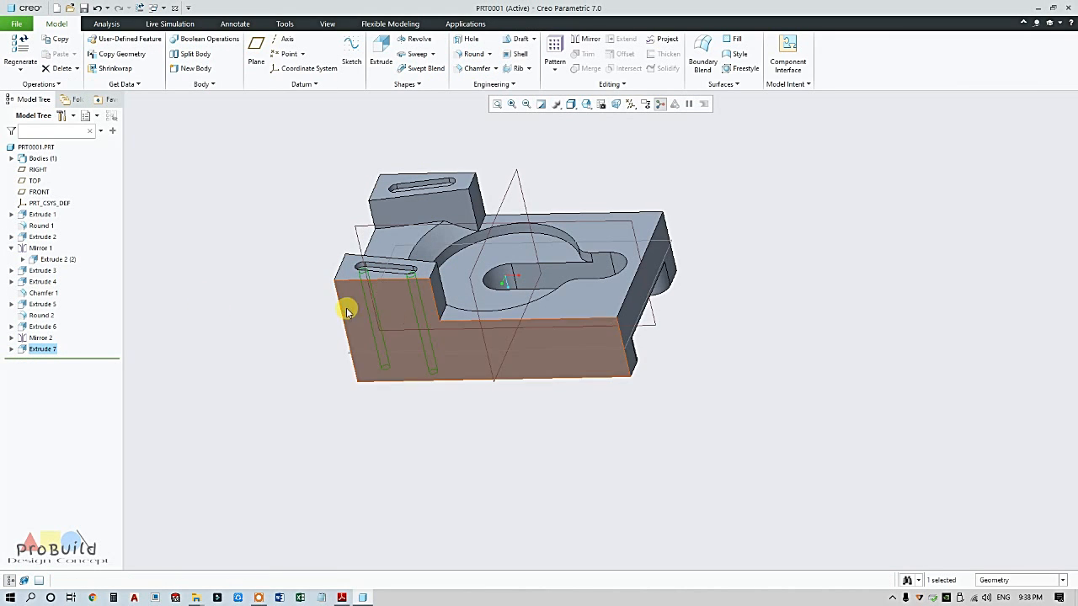
Mirror the two through holes about the TOP plane to the opposite raised block.
{"action": "left_click", "coordinate": [585, 39]}
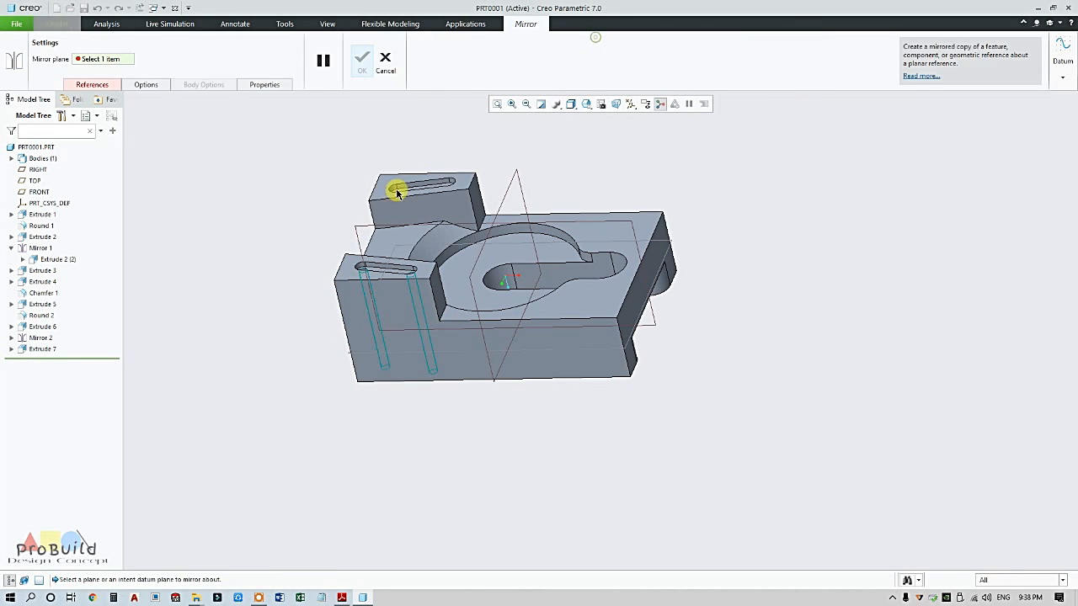
{"action": "left_click", "coordinate": [363, 224]}
{"action": "left_click", "coordinate": [361, 59]}
{"action": "middle_click_drag", "start_coordinate": [372, 134], "coordinate": [337, 163]}
{"action": "scroll", "coordinate": [337, 163], "scroll_direction": "up", "scroll_amount": 3}
{"action": "scroll", "coordinate": [295, 149], "scroll_direction": "down", "scroll_amount": 3}
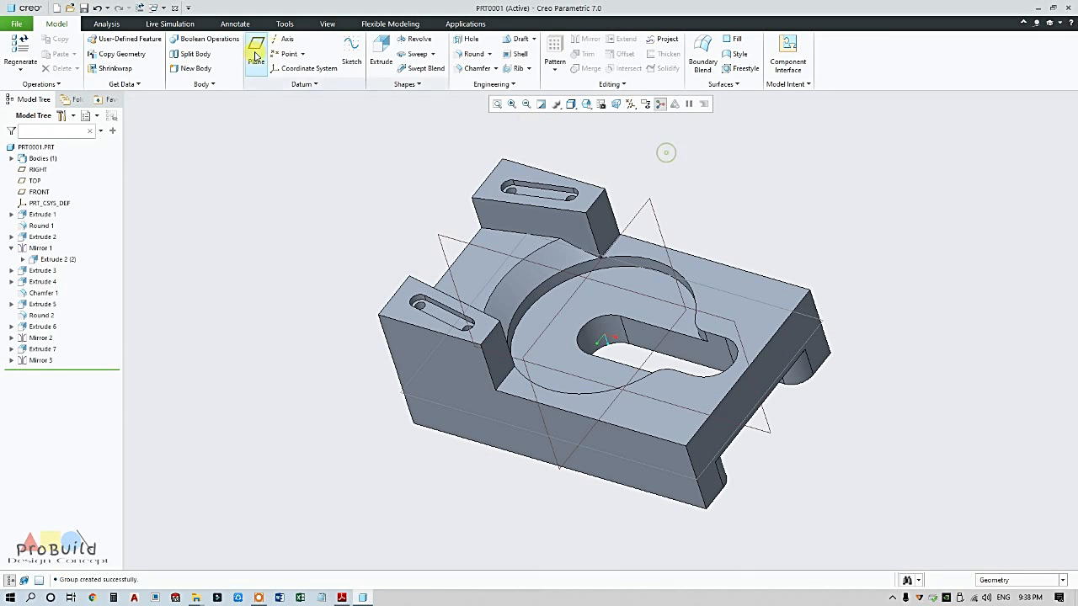
Apply a reddish-brown metal appearance from the std-metals library to the entire part.
{"action": "left_click", "coordinate": [327, 23]}
{"action": "left_click", "coordinate": [113, 66]}
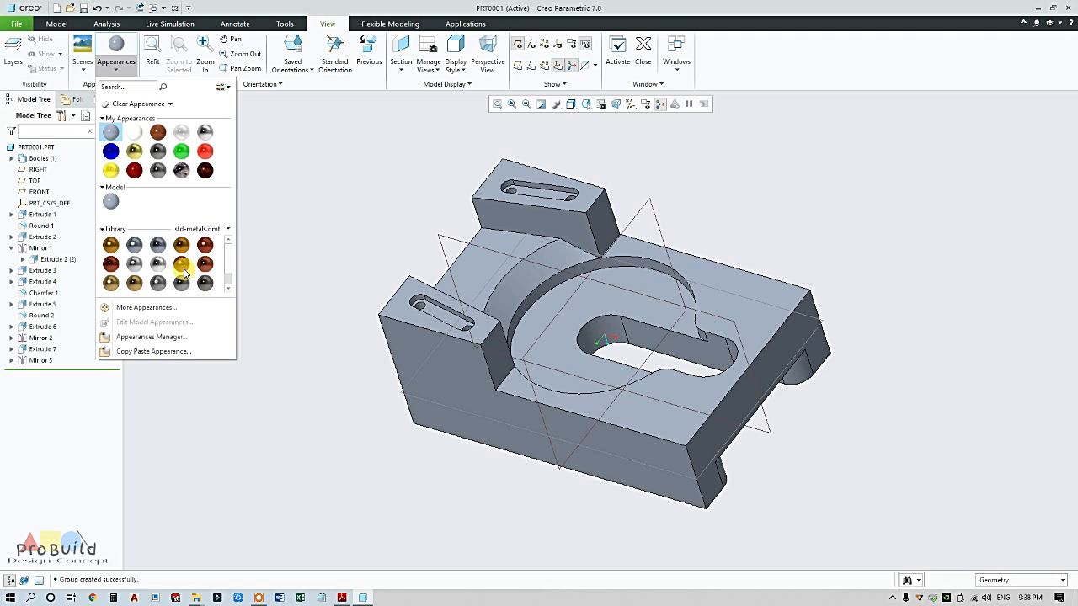
{"action": "left_click", "coordinate": [204, 244]}
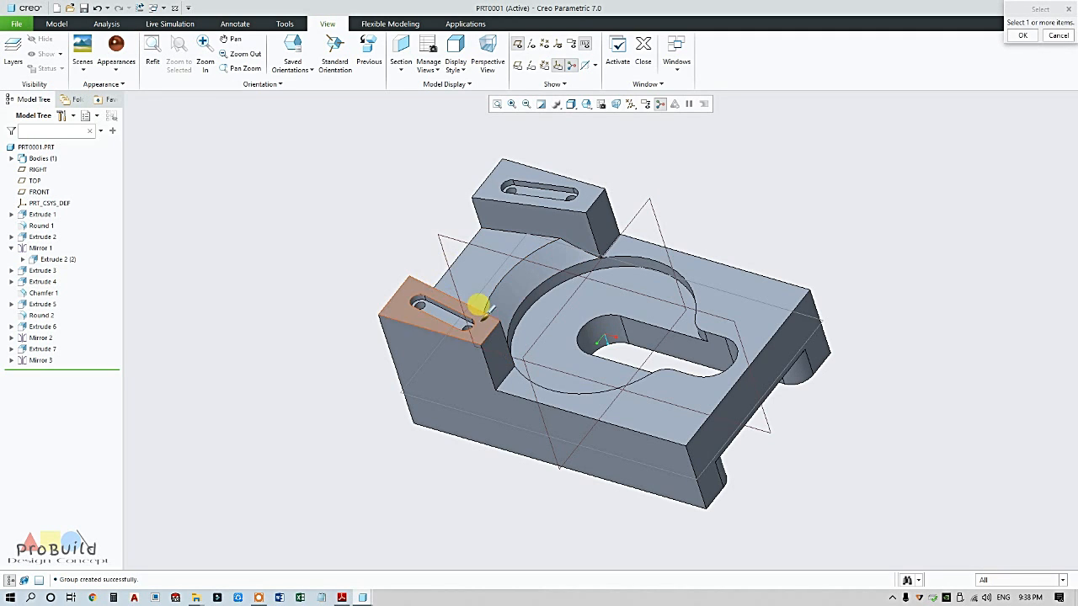
{"action": "left_click", "coordinate": [985, 579]}
{"action": "left_click", "coordinate": [993, 562]}
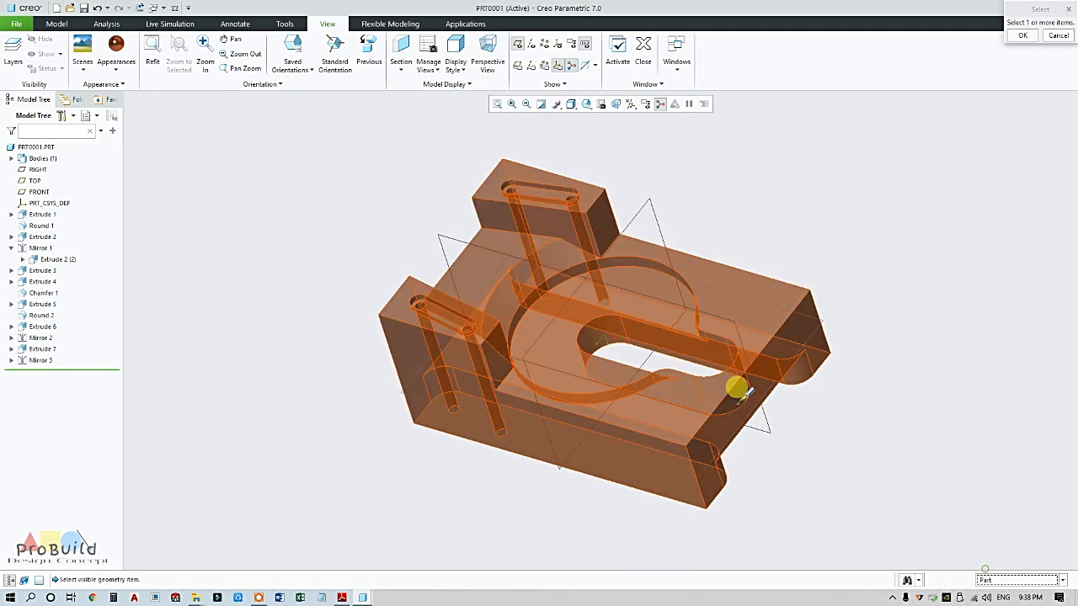
{"action": "left_click", "coordinate": [780, 405]}
{"action": "middle_click", "coordinate": [825, 425]}
{"action": "mouse_move", "coordinate": [875, 421]}
{"action": "middle_mouse_down"}
{"action": "mouse_move", "coordinate": [873, 388]}
{"action": "mouse_move", "coordinate": [830, 409]}
{"action": "mouse_move", "coordinate": [870, 413]}
{"action": "middle_mouse_up"}
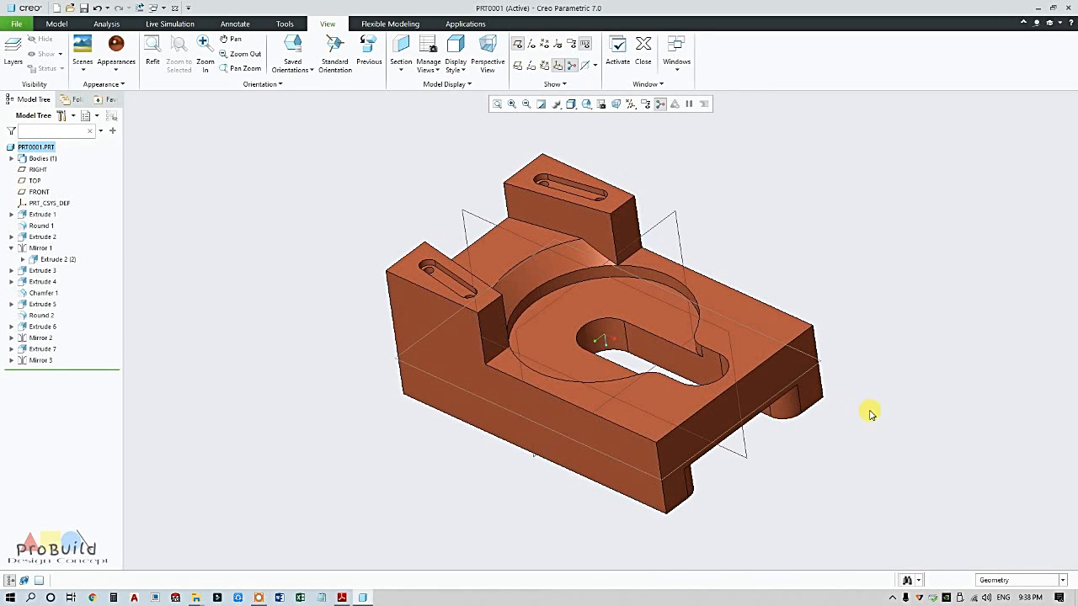
Change the display style to Shading With Reflections and view the finished part from several angles.
{"action": "left_click", "coordinate": [571, 103]}
{"action": "left_click", "coordinate": [584, 118]}
{"action": "mouse_move", "coordinate": [411, 169]}
{"action": "middle_mouse_down"}
{"action": "mouse_move", "coordinate": [370, 188]}
{"action": "mouse_move", "coordinate": [378, 232]}
{"action": "mouse_move", "coordinate": [421, 168]}
{"action": "mouse_move", "coordinate": [442, 85]}
{"action": "mouse_move", "coordinate": [446, 68]}
{"action": "mouse_move", "coordinate": [420, 28]}
{"action": "mouse_move", "coordinate": [447, 193]}
{"action": "mouse_move", "coordinate": [403, 107]}
{"action": "mouse_move", "coordinate": [392, 142]}
{"action": "mouse_move", "coordinate": [368, 164]}
{"action": "middle_mouse_up"}
{"action": "scroll", "coordinate": [444, 167], "scroll_direction": "down", "scroll_amount": 2}
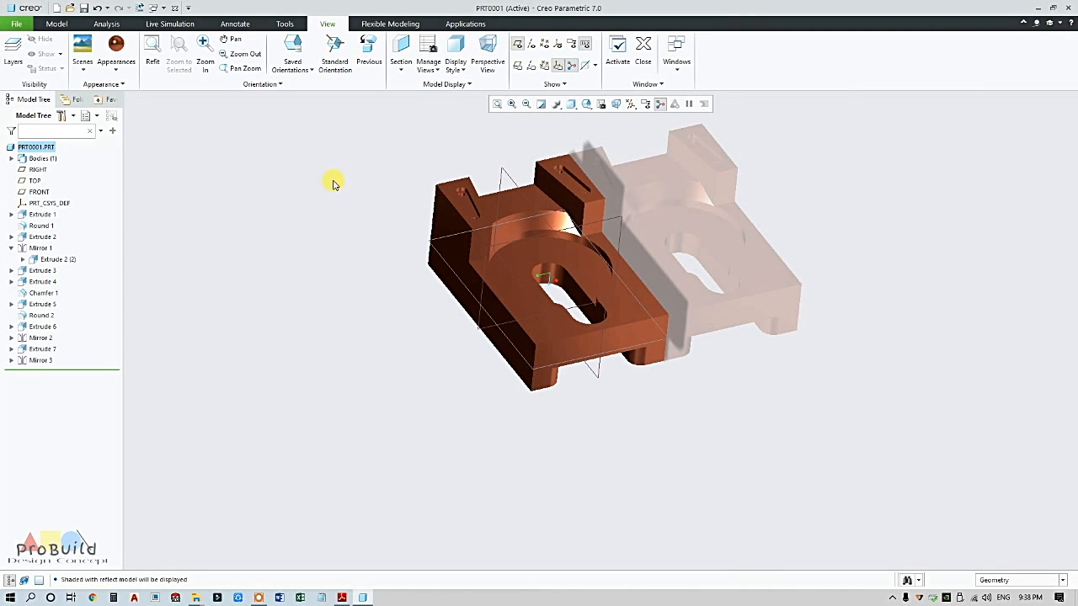
{"action": "scroll", "coordinate": [319, 173], "scroll_direction": "up", "scroll_amount": 1}
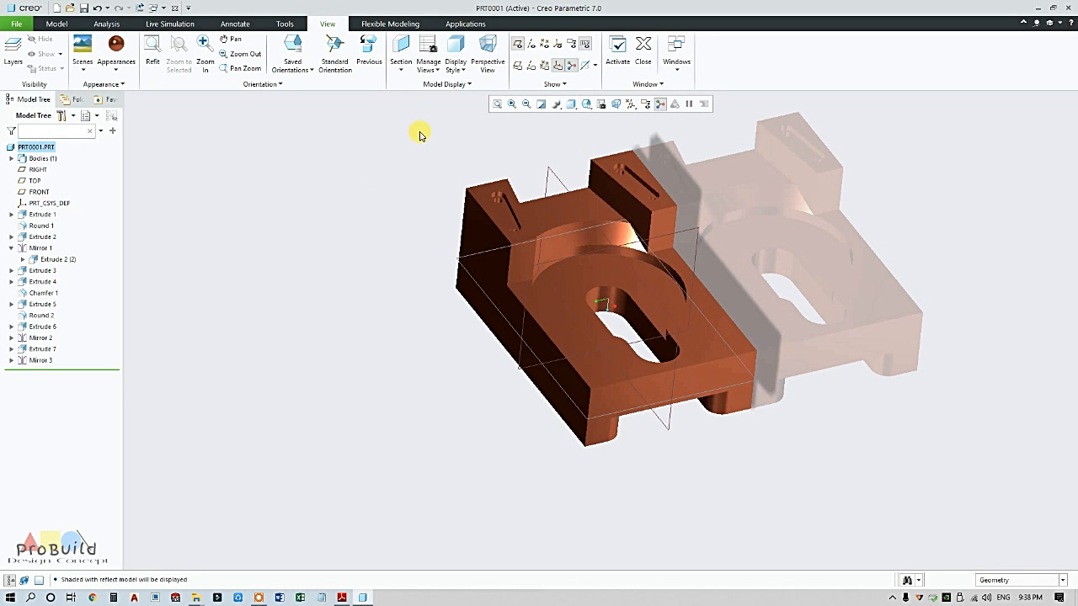
{"action": "scroll", "coordinate": [452, 115], "scroll_direction": "up", "scroll_amount": 1}
{"action": "mouse_move", "coordinate": [467, 141]}
{"action": "middle_mouse_down"}
{"action": "mouse_move", "coordinate": [435, 130]}
{"action": "mouse_move", "coordinate": [457, 125]}
{"action": "mouse_move", "coordinate": [477, 146]}
{"action": "middle_mouse_up"}
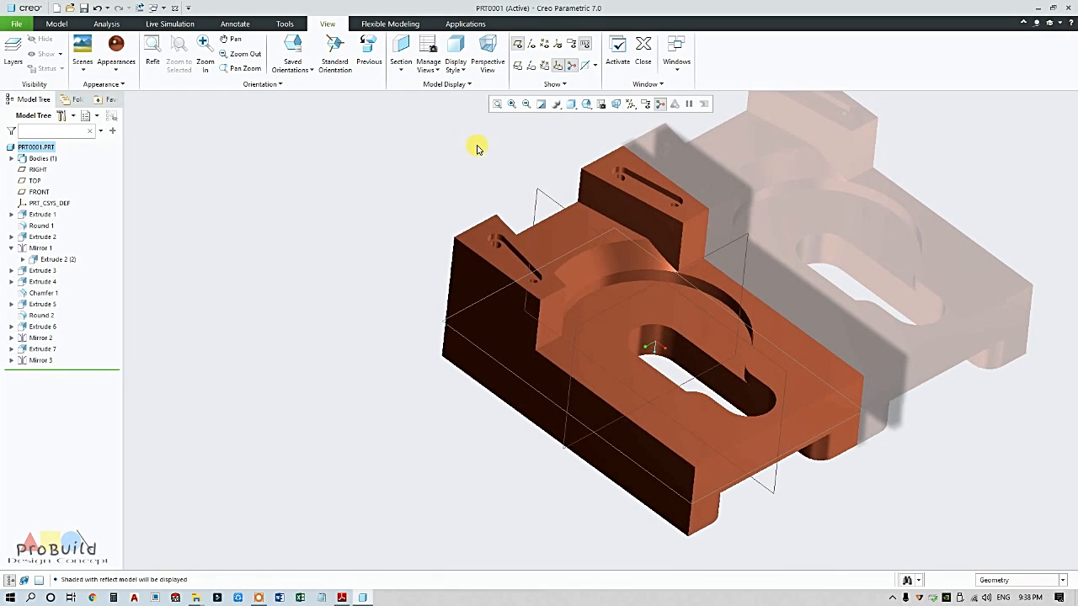